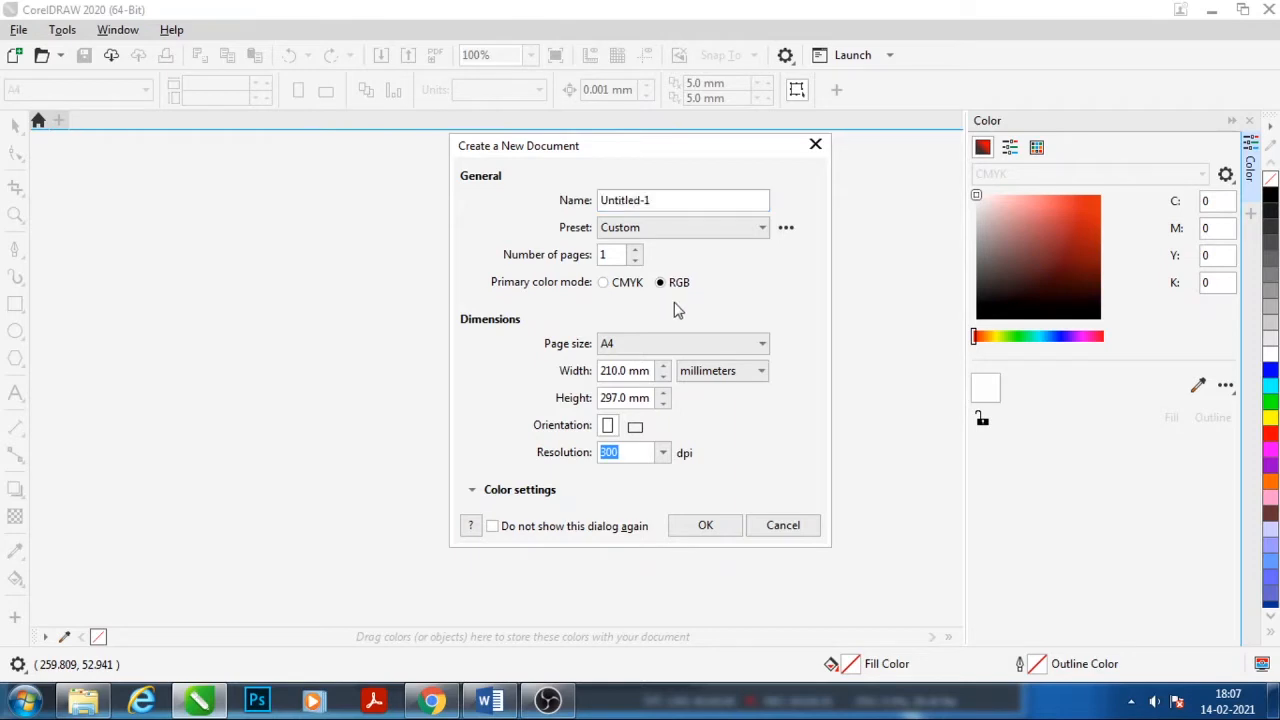
# Create a landscape A4 RGB document at 300 dpi and add a page-sized rectangle filled with black
pyautogui.click(706, 527)
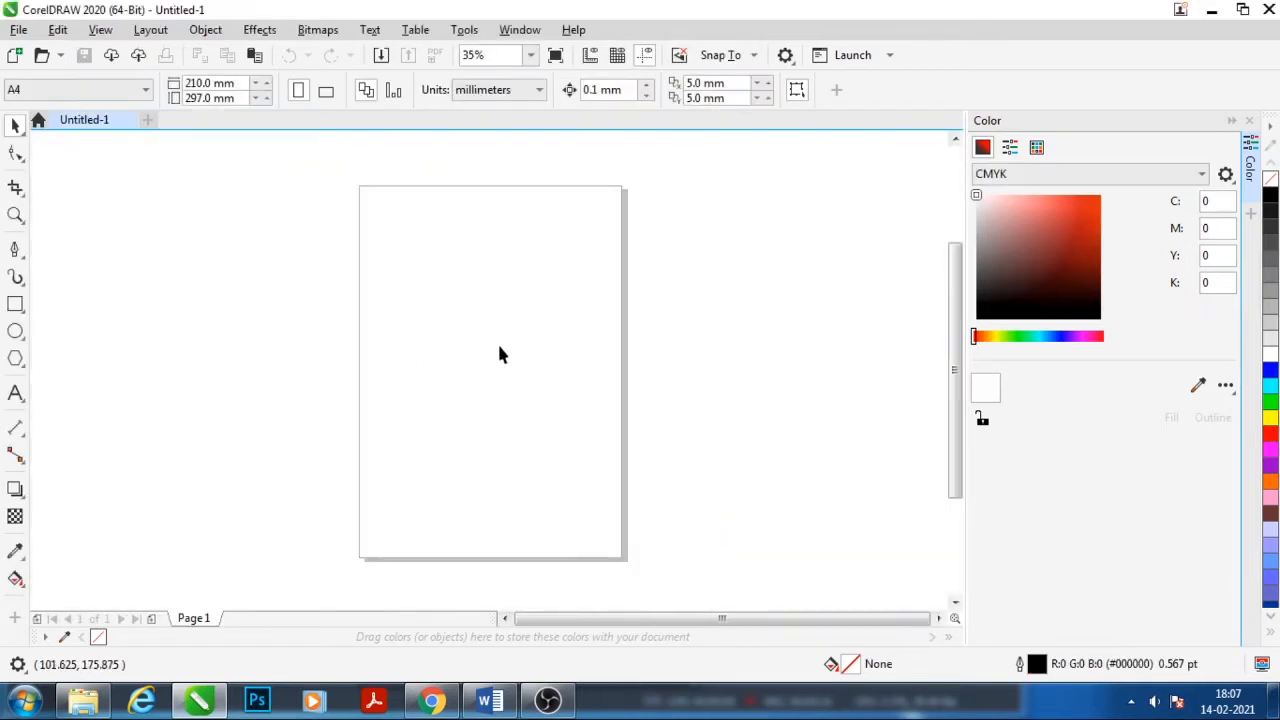
pyautogui.click(326, 92)
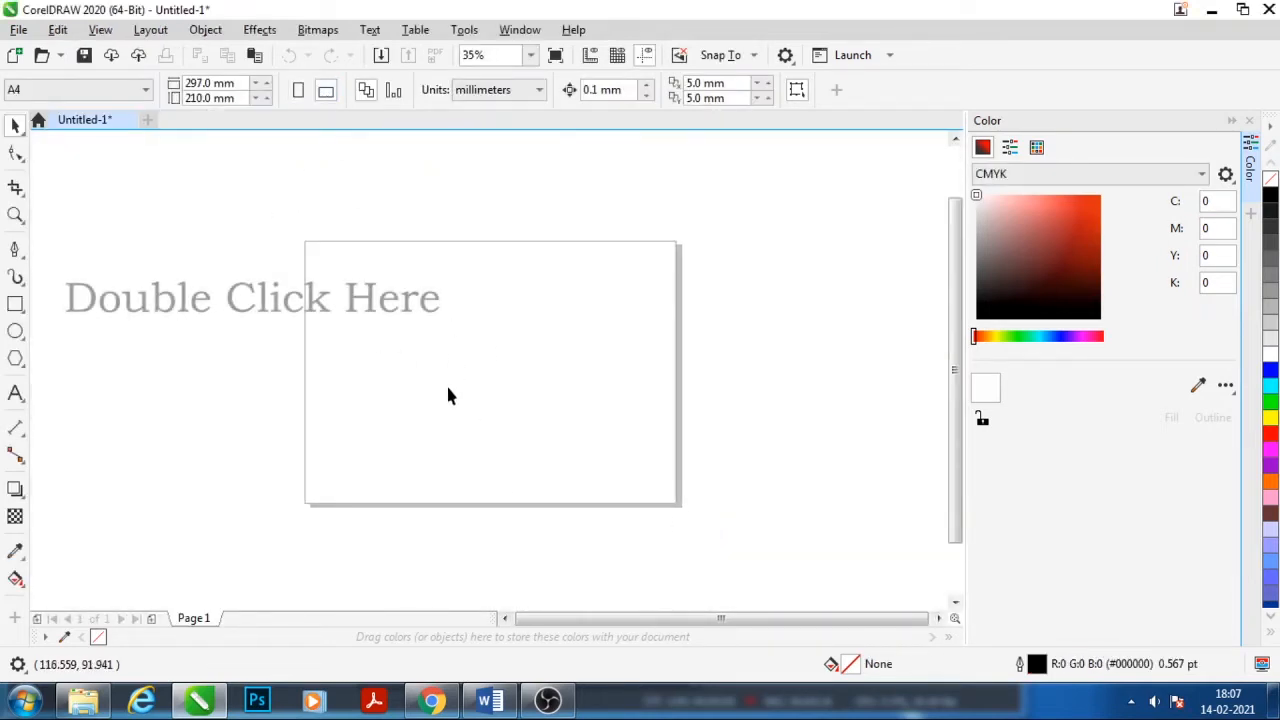
pyautogui.doubleClick(15, 307)
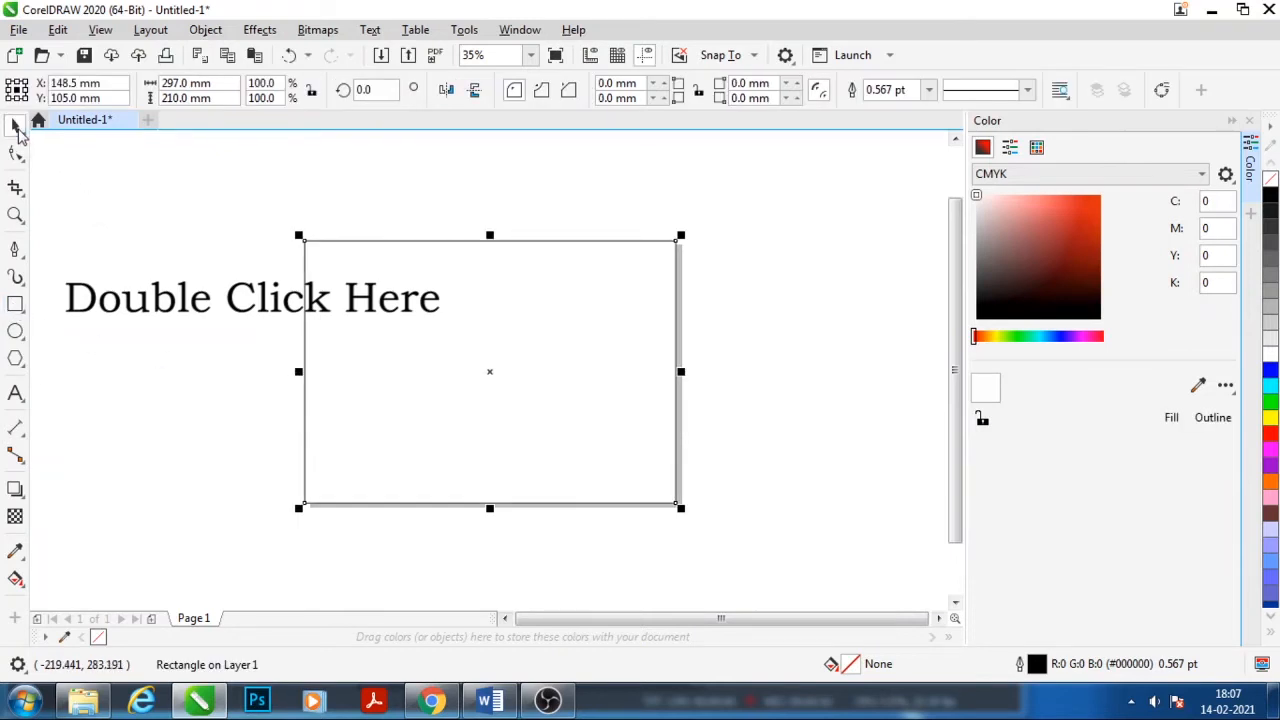
pyautogui.click(1270, 197)
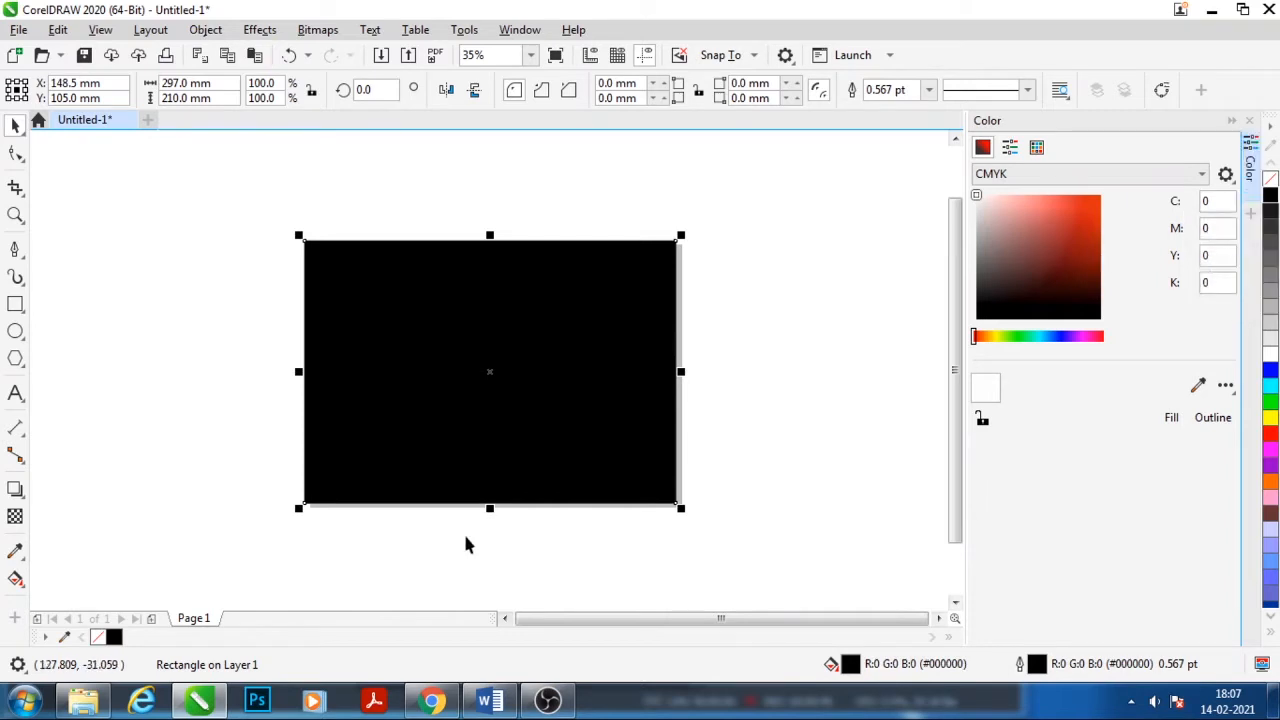
# Apply a vertical linear gradient from black at the rectangle's top to #242424 at its bottom, with the midpoint slightly above centre
pyautogui.click(15, 578)
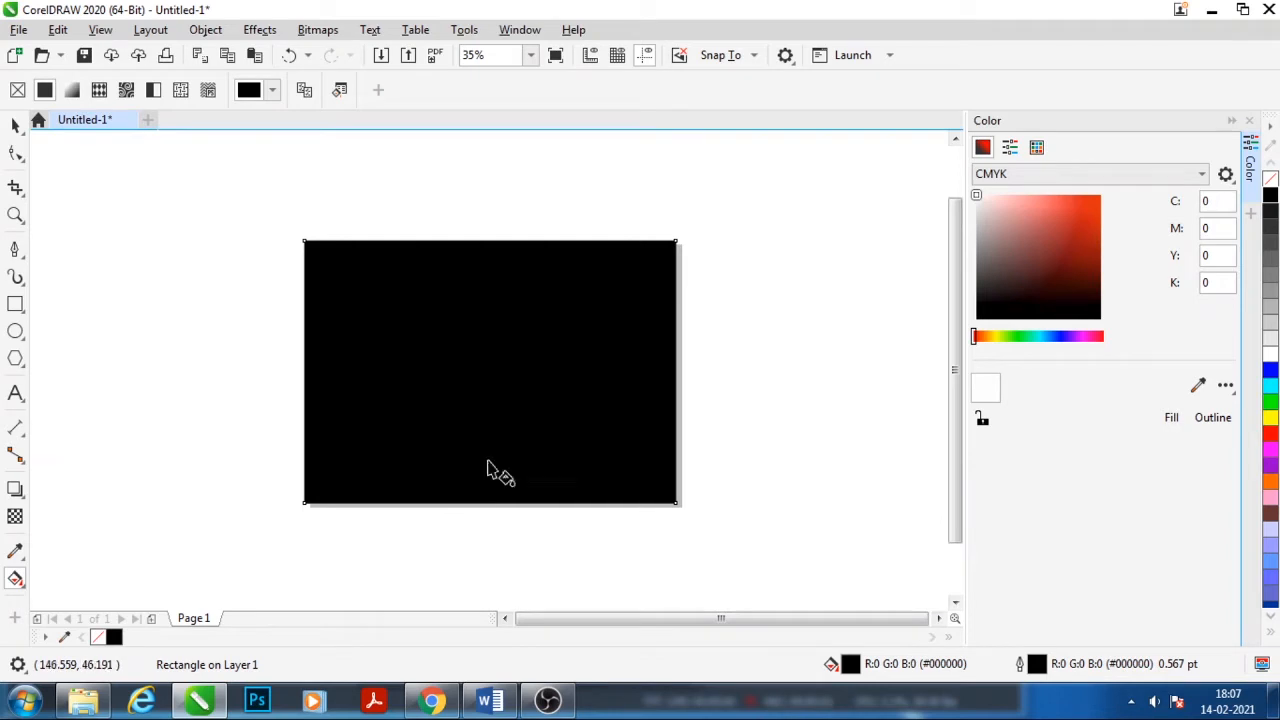
pyautogui.moveTo(488, 243); pyautogui.dragTo(490, 502)
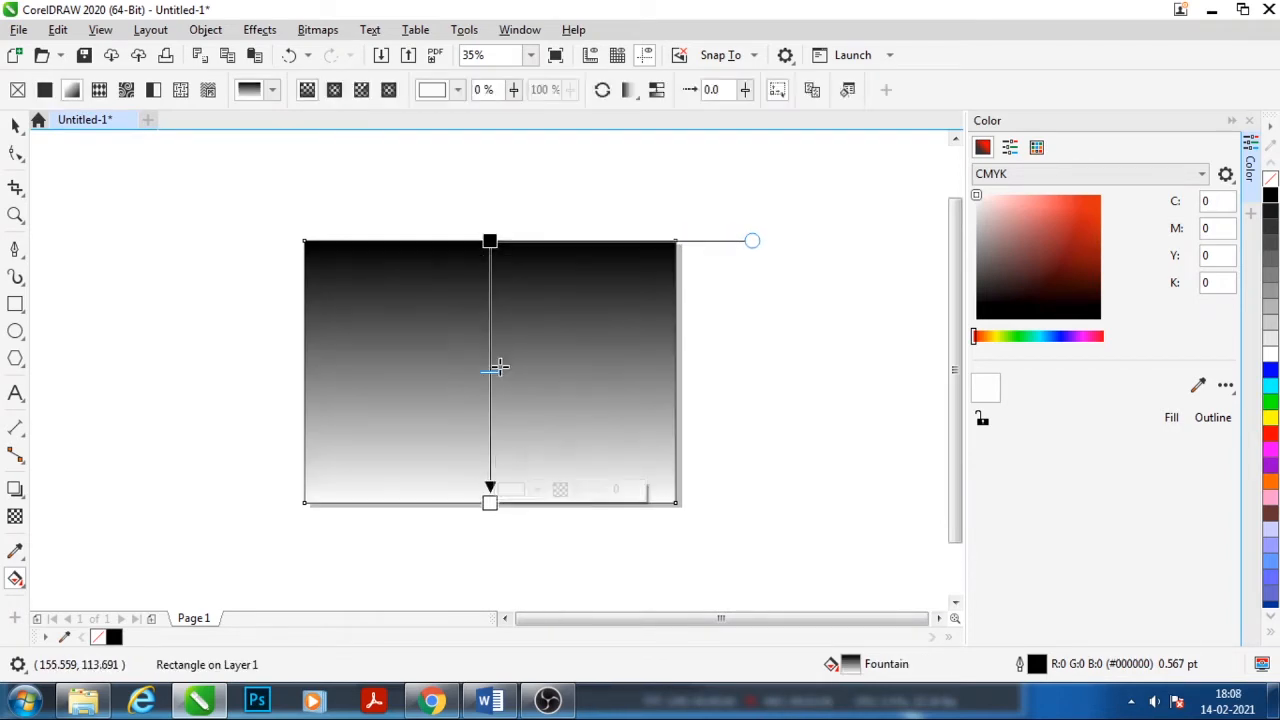
pyautogui.moveTo(490, 503)
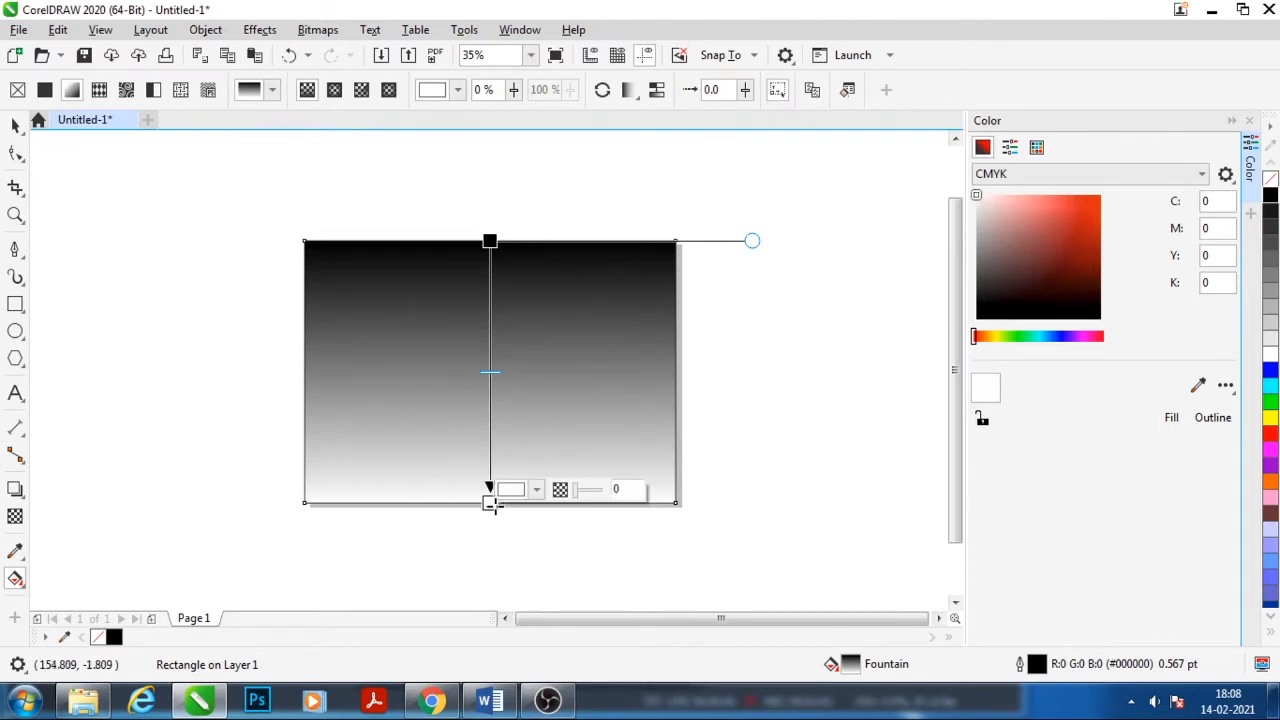
pyautogui.click(537, 490)
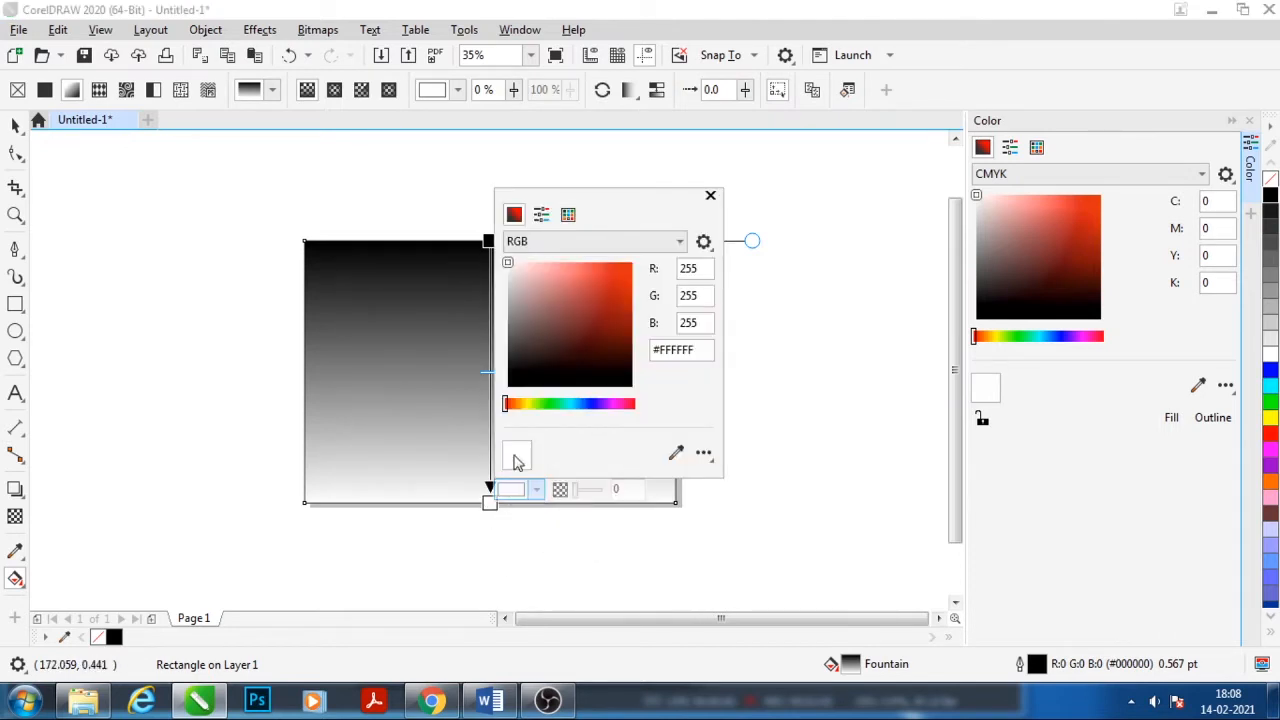
pyautogui.click(514, 354)
pyautogui.moveTo(514, 354); pyautogui.dragTo(505, 370)
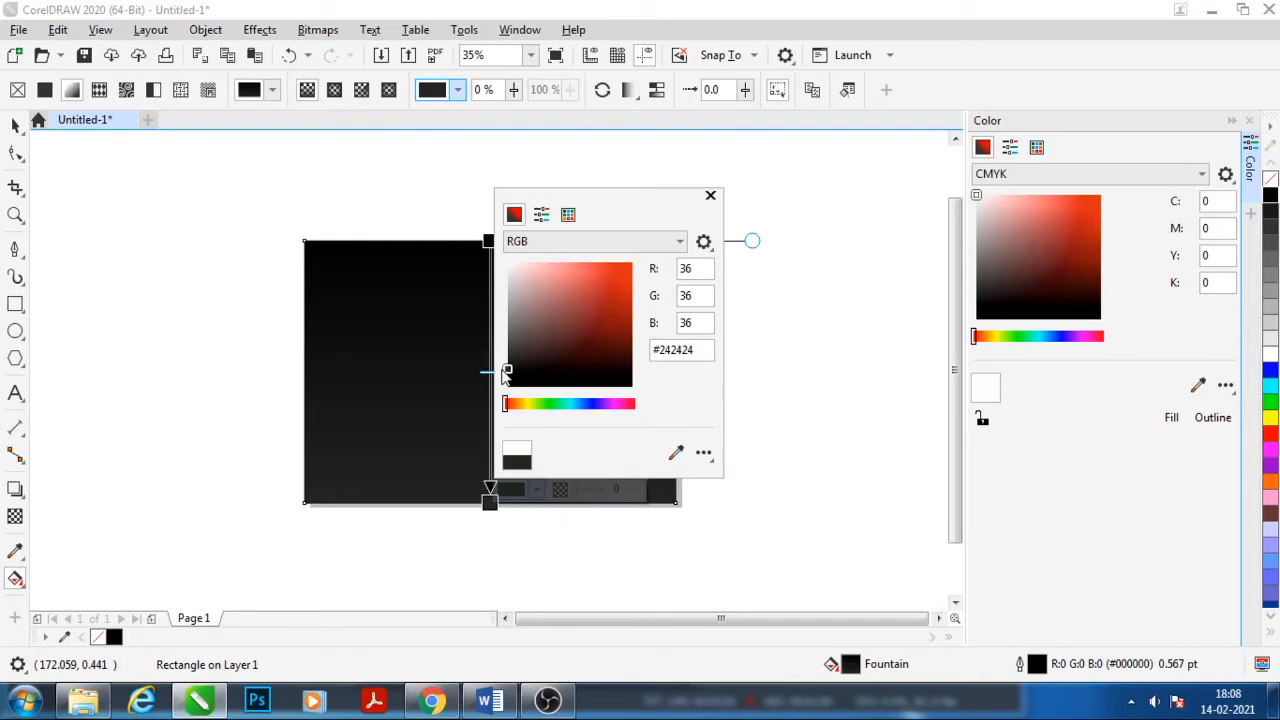
pyautogui.click(262, 408)
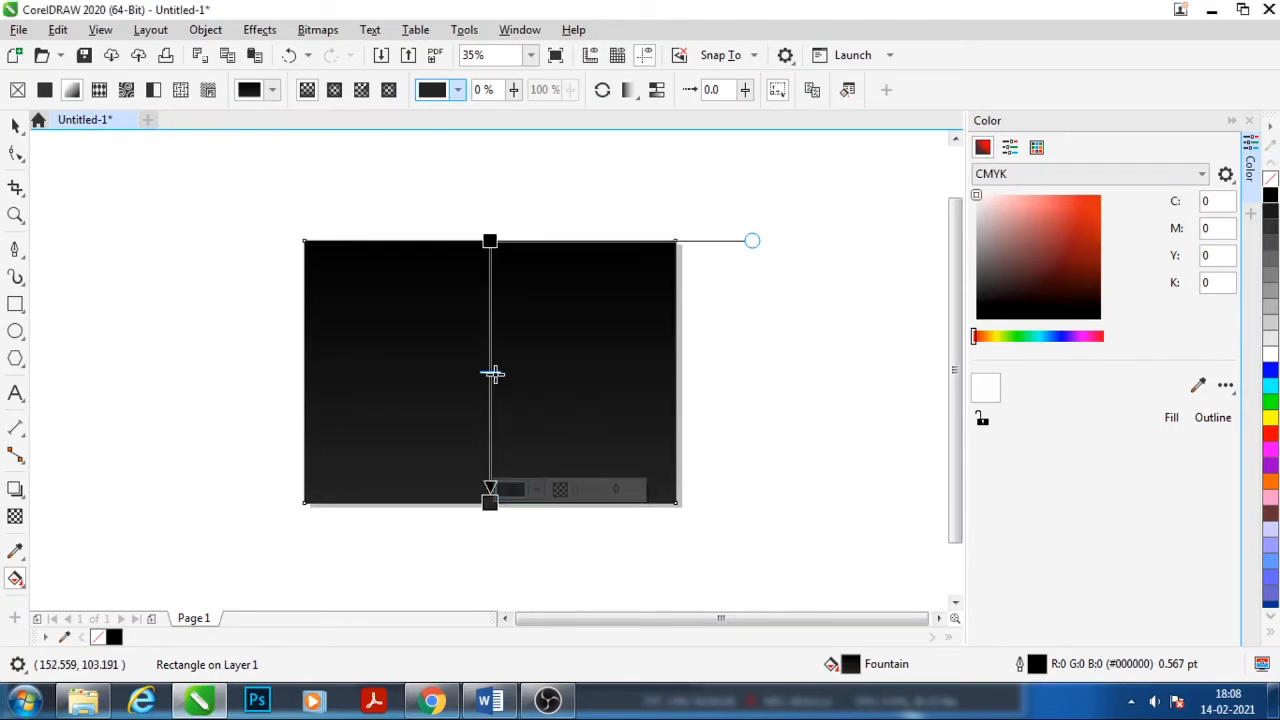
pyautogui.moveTo(494, 371); pyautogui.dragTo(493, 347)
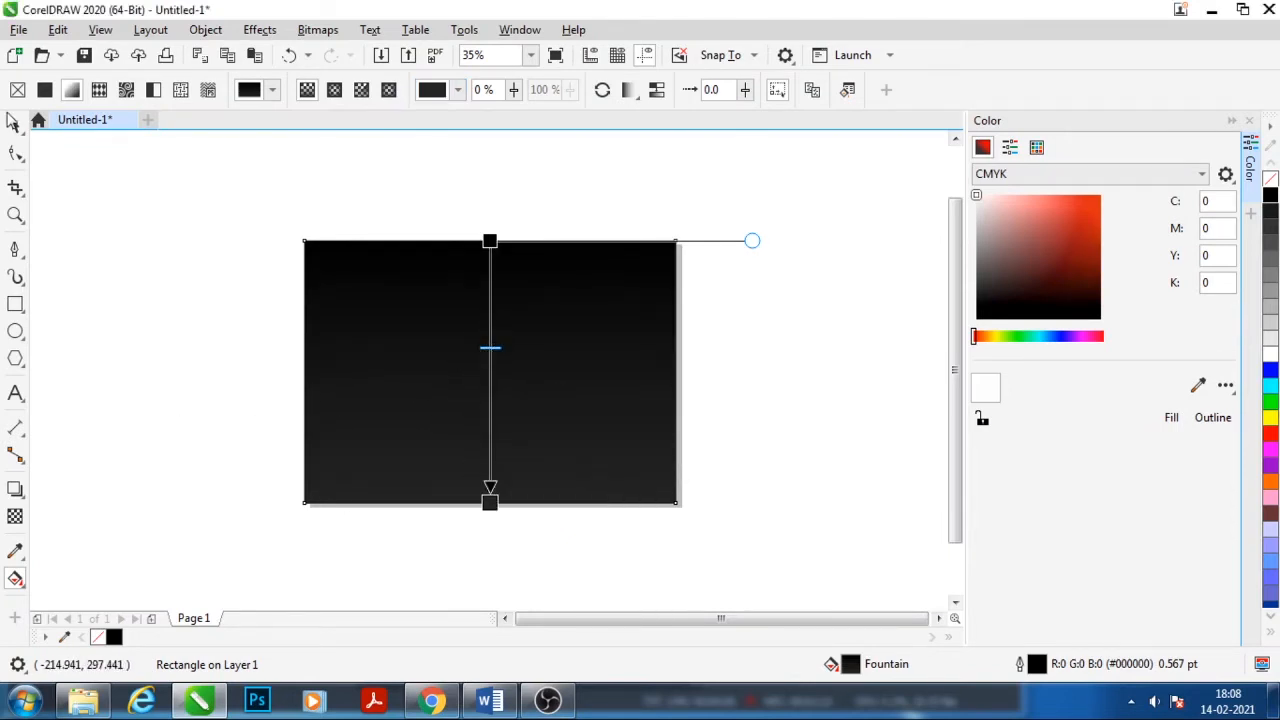
# Mirror the gradient rectangle vertically
pyautogui.click(17, 127)
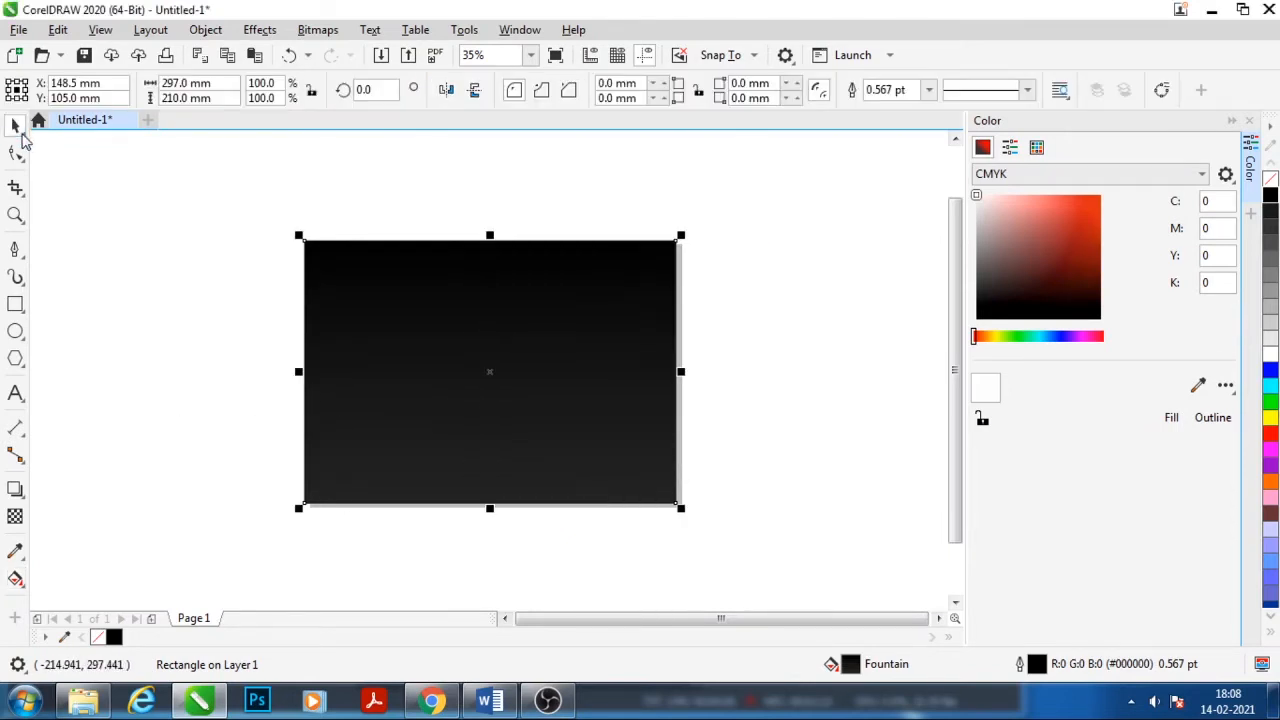
pyautogui.click(476, 91)
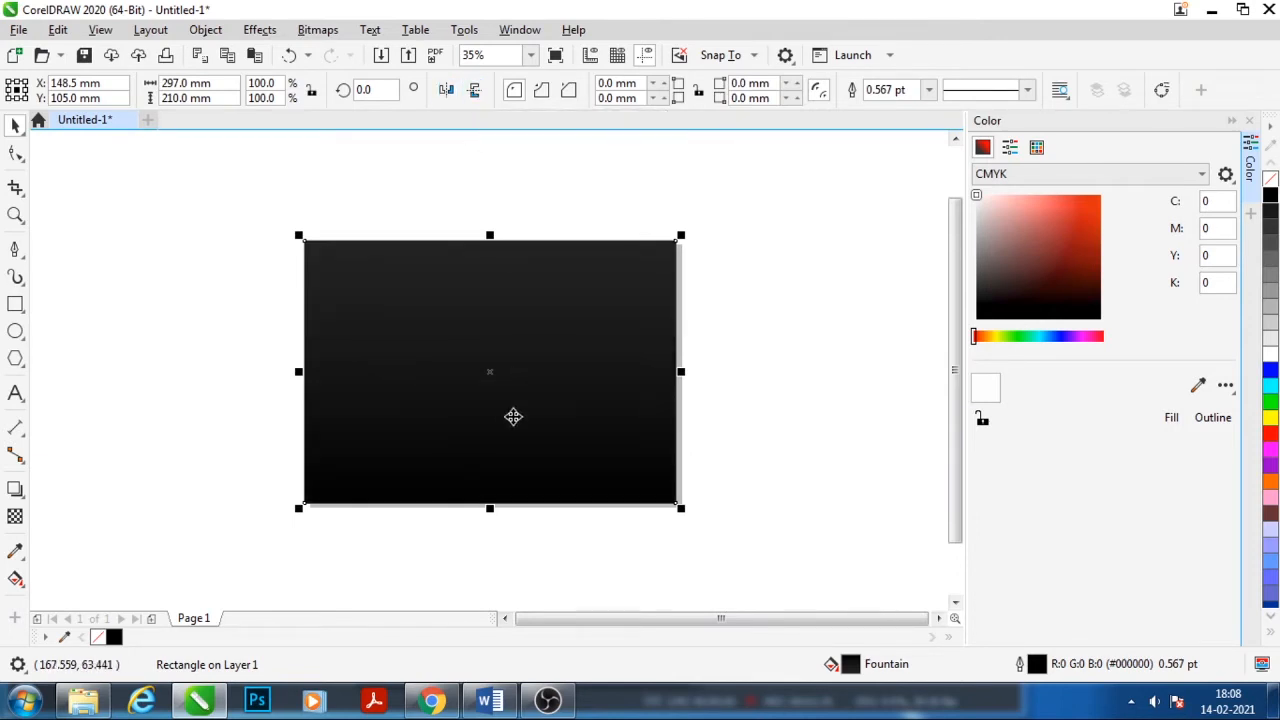
pyautogui.click(565, 560)
pyautogui.click(498, 302)
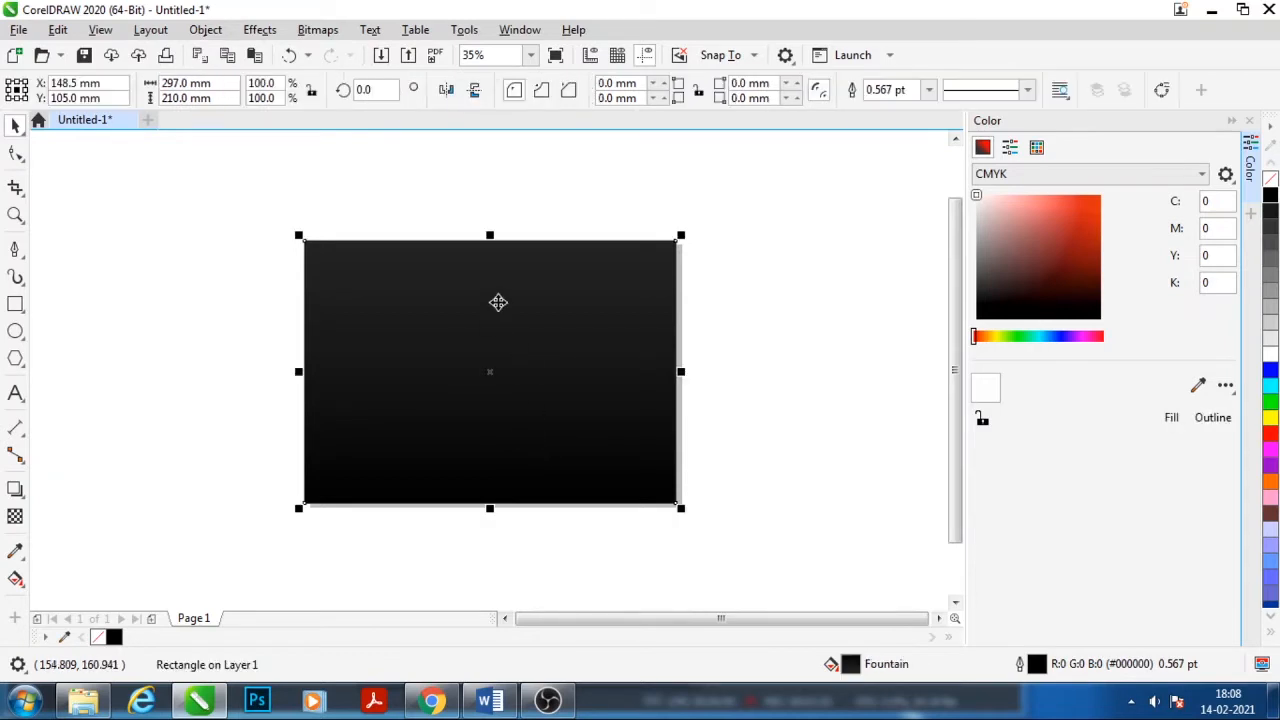
# Change the colour of the gradient's upper node to dark grey #474646 and deselect the rectangle
pyautogui.click(16, 578)
pyautogui.click(490, 242)
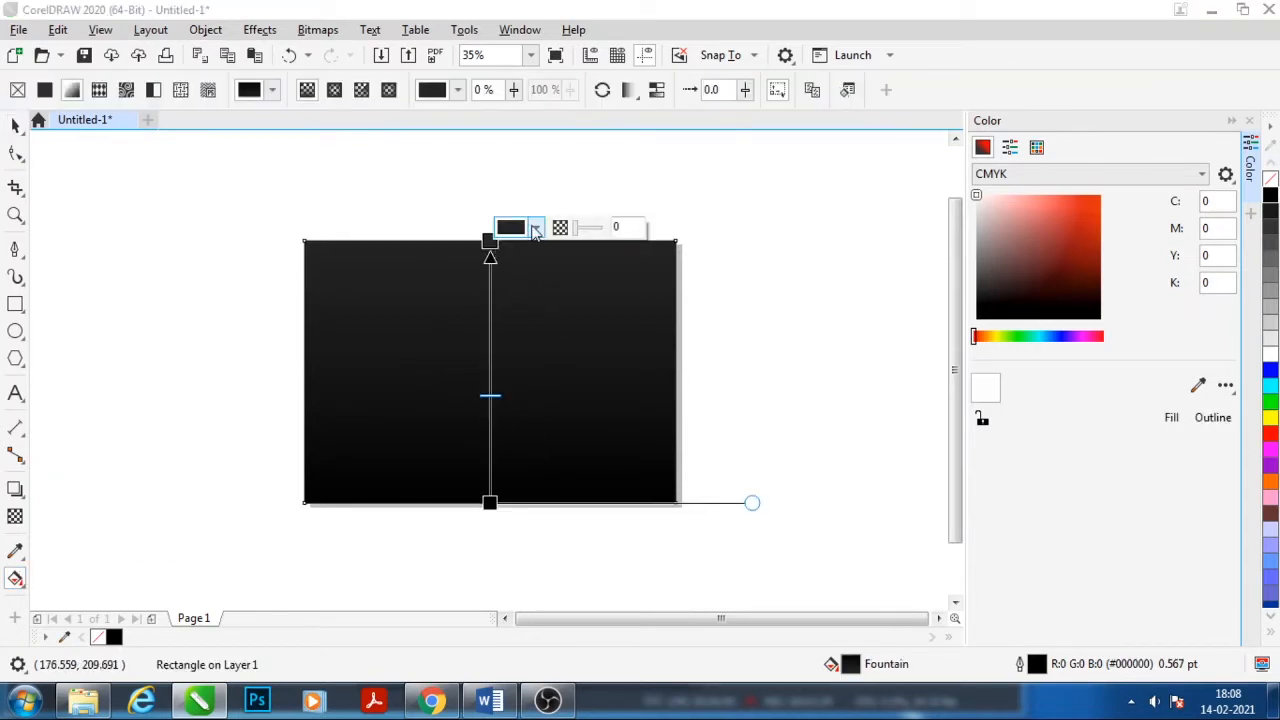
pyautogui.click(535, 230)
pyautogui.click(508, 414)
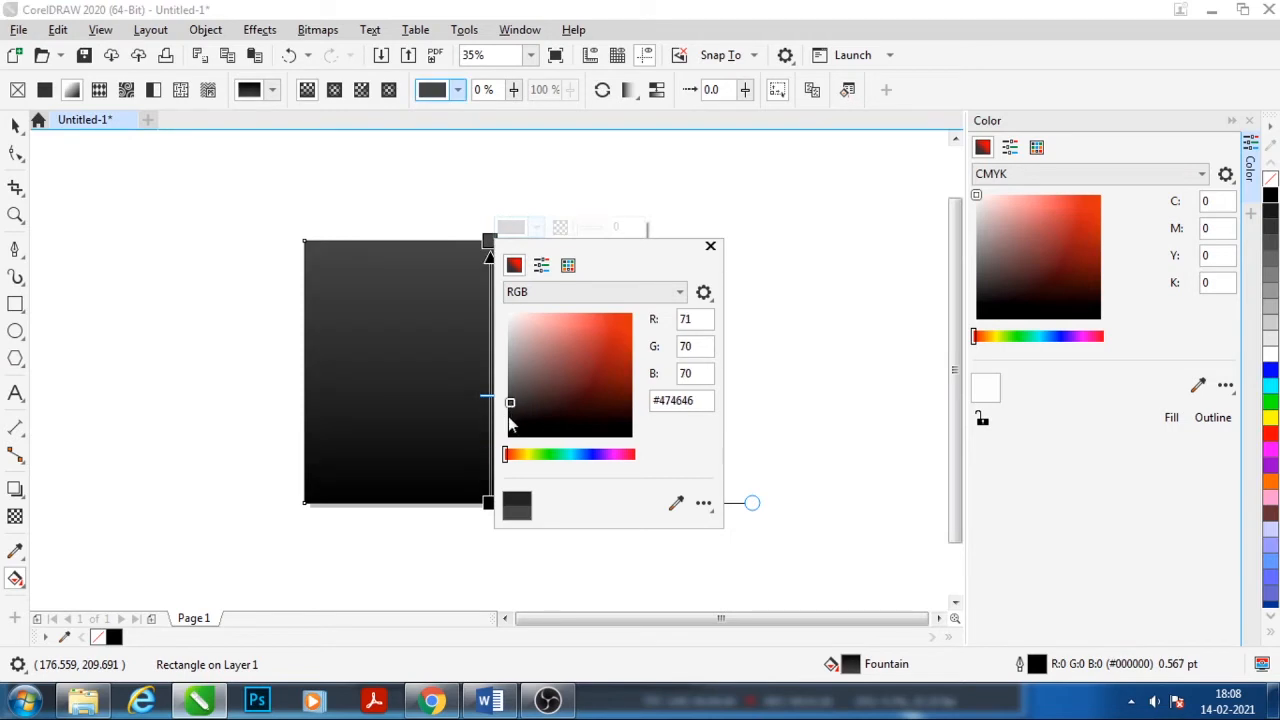
pyautogui.click(278, 394)
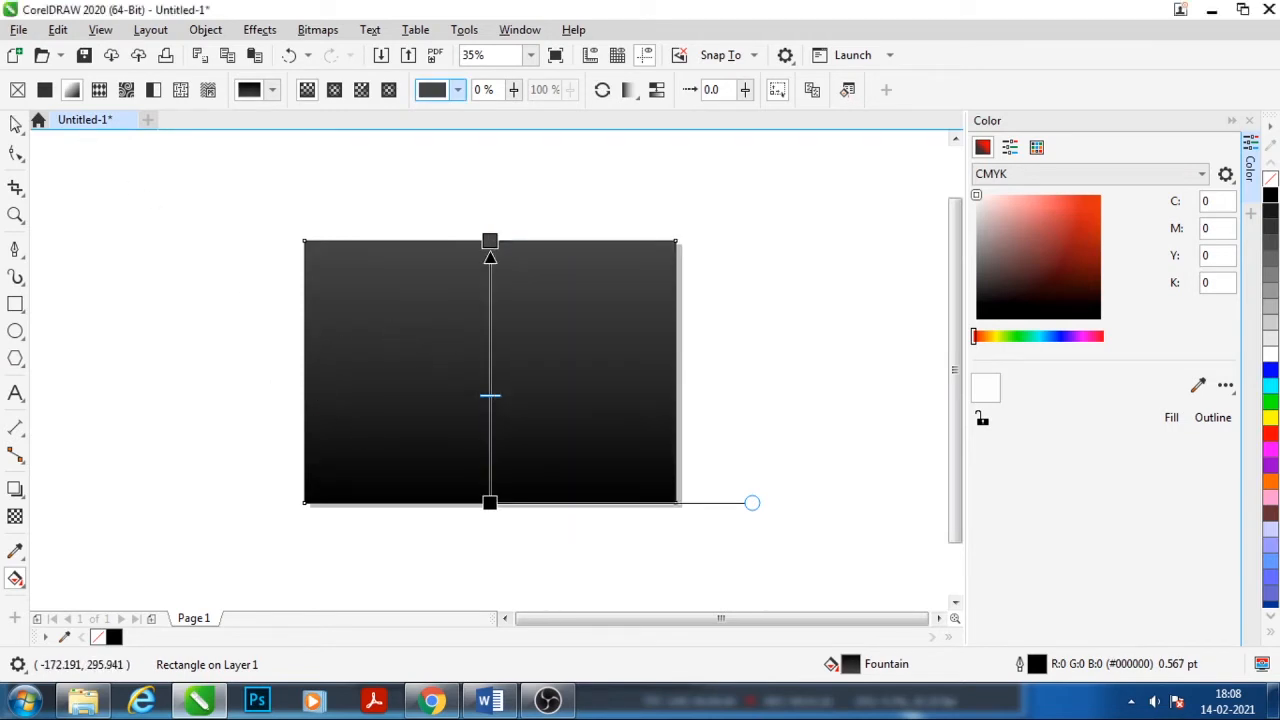
pyautogui.click(15, 126)
pyautogui.click(181, 333)
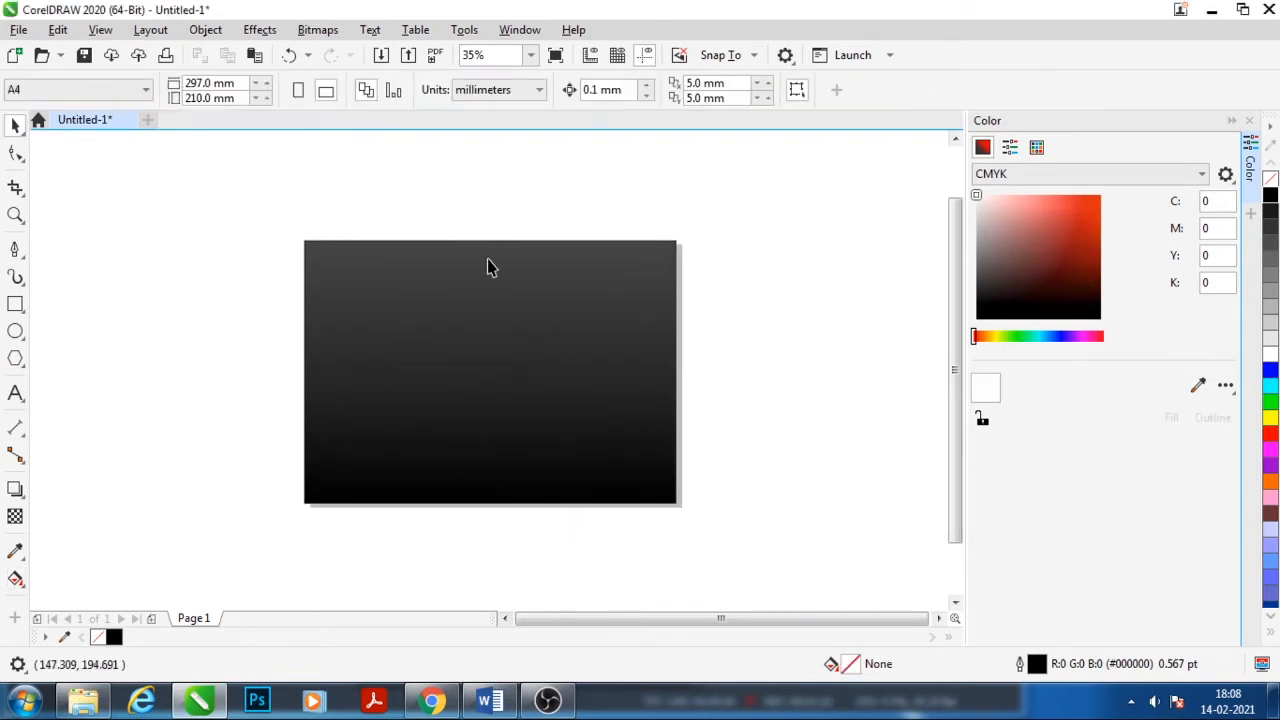
# Draw a straight horizontal freehand line 297 mm long across the full page width, just below the top edge
pyautogui.scroll(1, 486, 266)
pyautogui.scroll(-1, 494, 260)
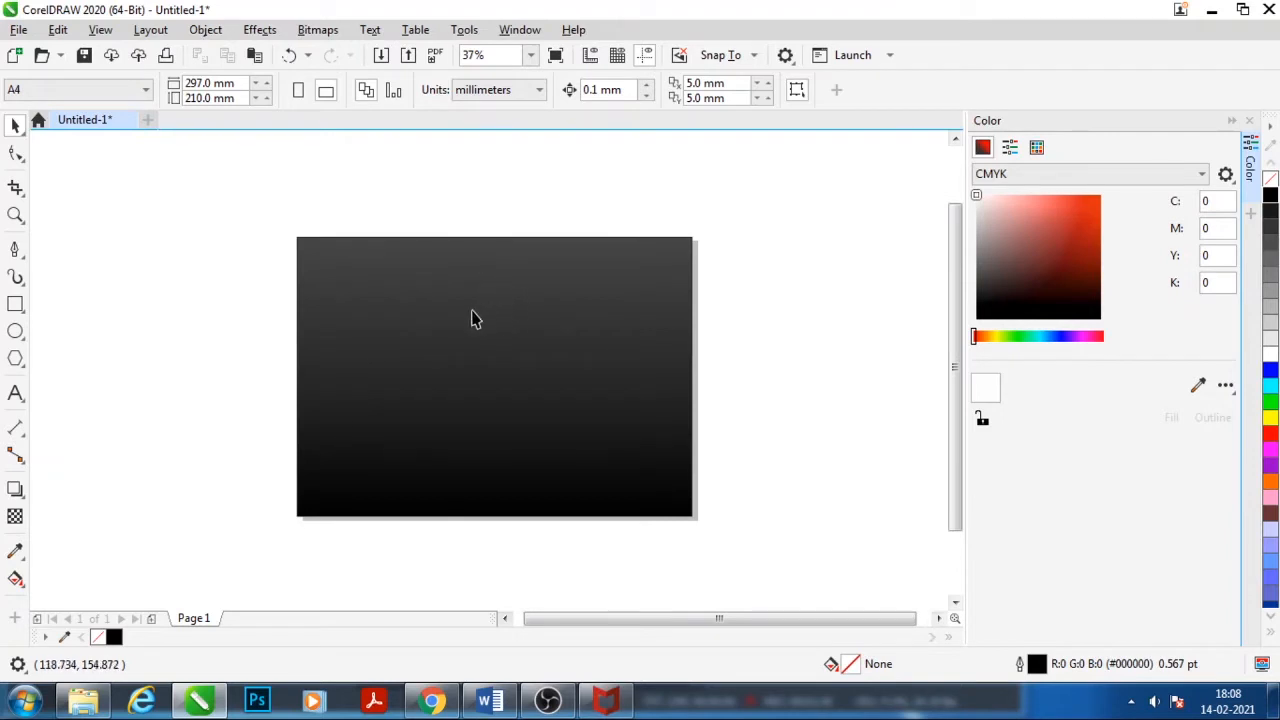
pyautogui.click(20, 256)
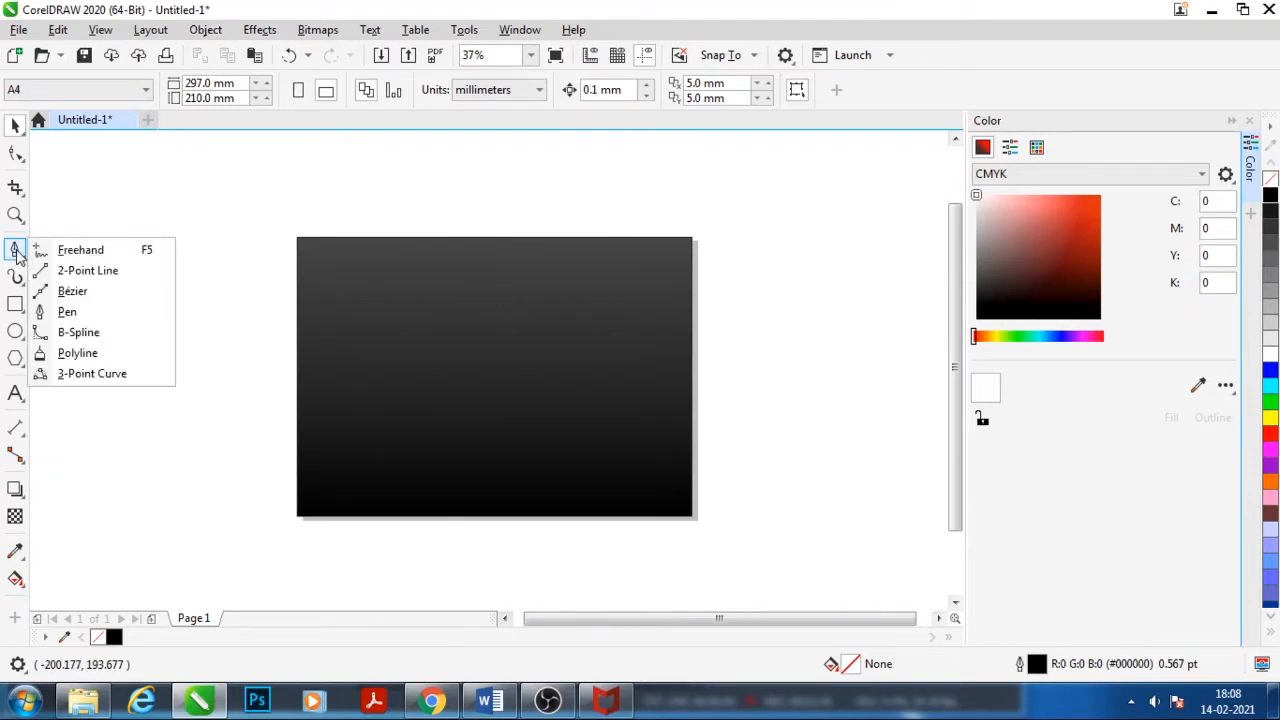
pyautogui.click(70, 258)
pyautogui.scroll(1, 337, 247)
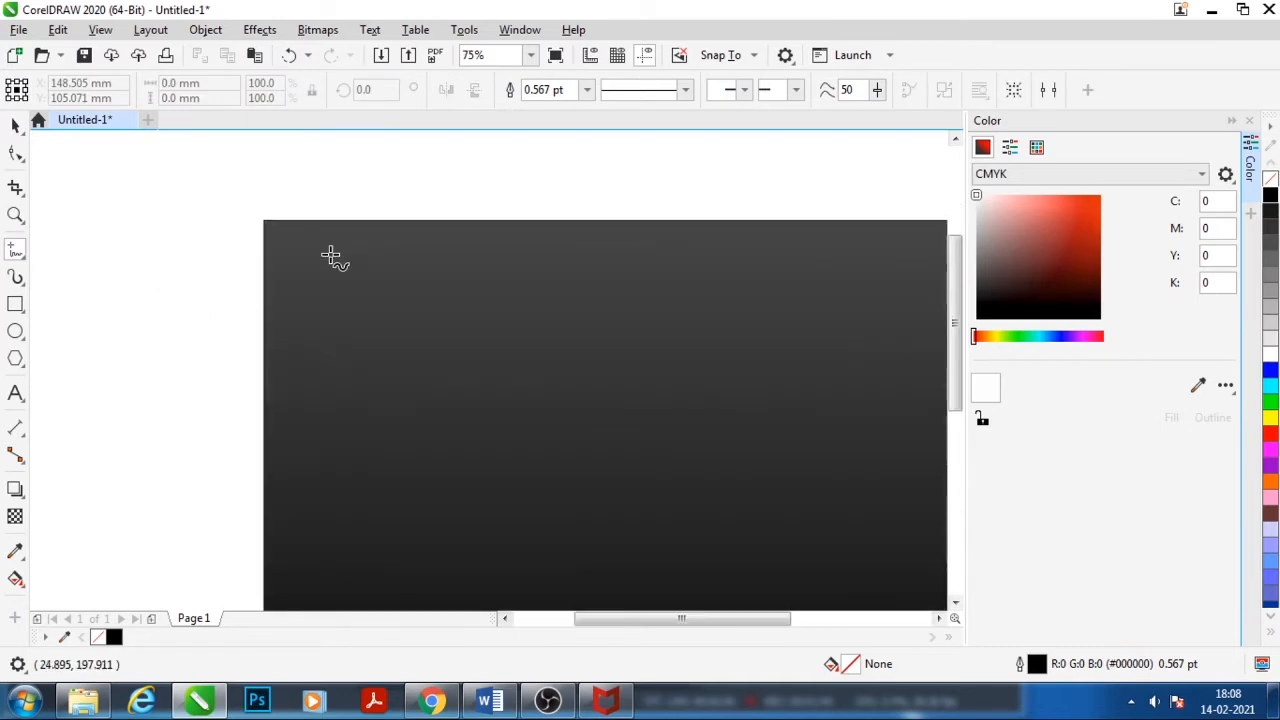
pyautogui.click(266, 258)
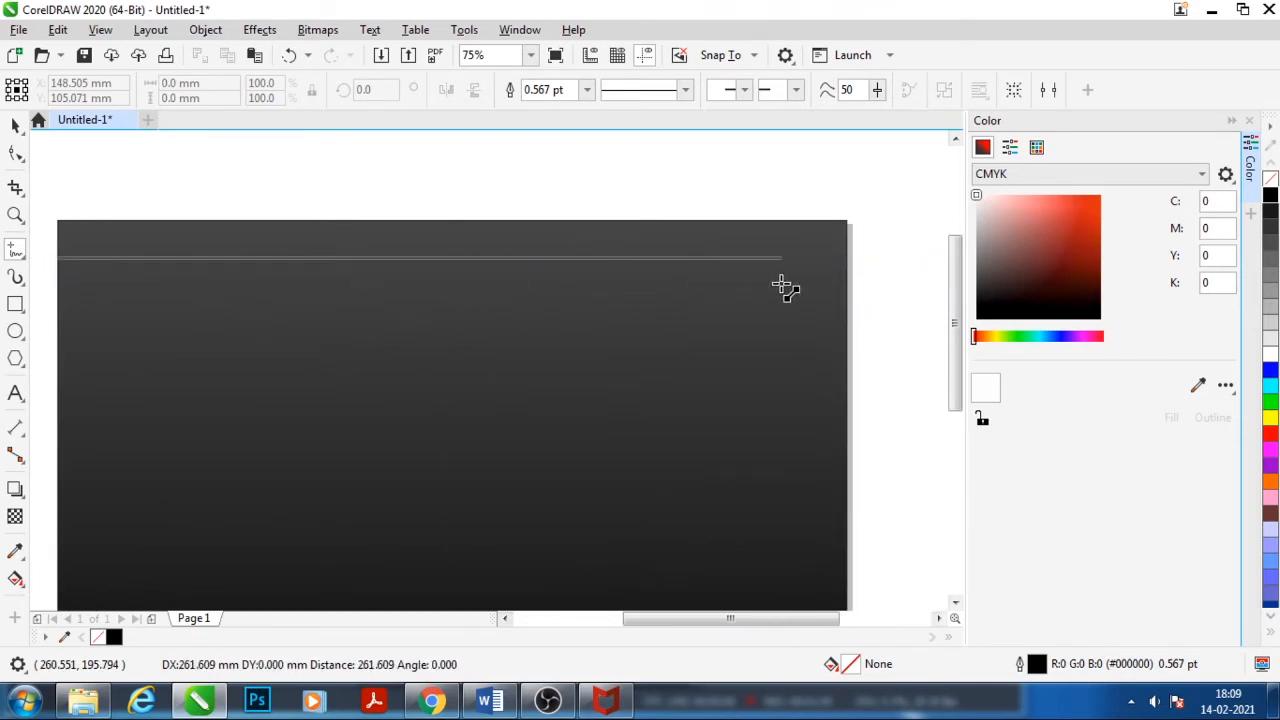
pyautogui.click(847, 279)
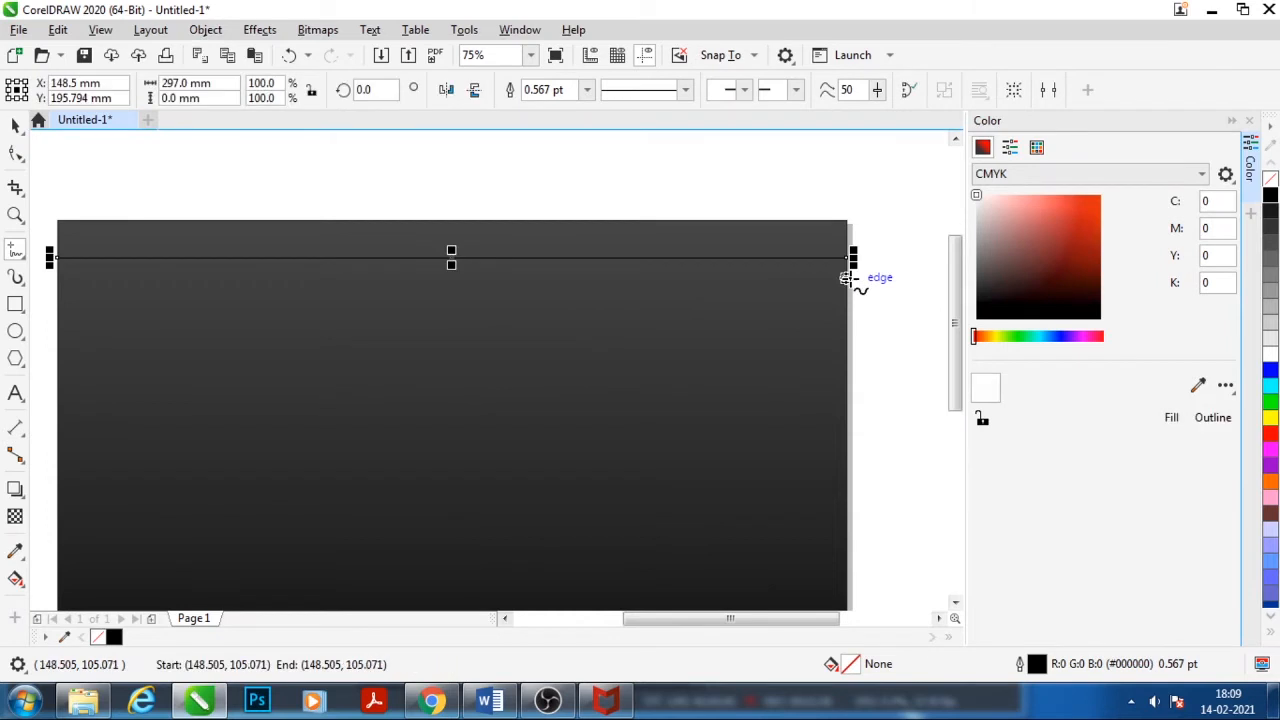
# Nudge the horizontal line up to Y 198.794 mm
pyautogui.click(15, 125)
pyautogui.press('Up')
pyautogui.press('Up')
pyautogui.press('Up')
pyautogui.press('Up')
pyautogui.press('Up')
pyautogui.press('Up')
pyautogui.press('Up')
pyautogui.press('Up')
pyautogui.press('Up')
pyautogui.press('Up')
pyautogui.press('Up')
pyautogui.press('Up')
pyautogui.press('Up')
pyautogui.press('Up')
pyautogui.press('Up')
pyautogui.press('Up')
pyautogui.press('Up')
pyautogui.press('Up')
pyautogui.press('Up')
pyautogui.press('Up')
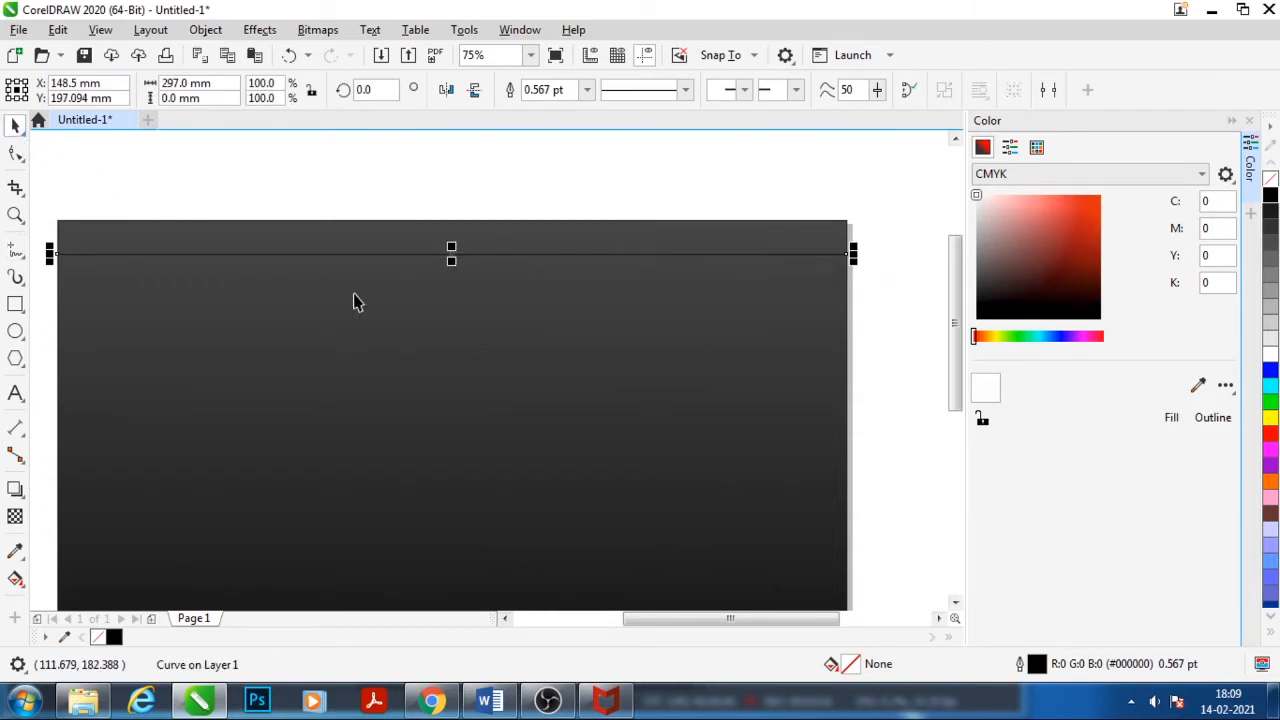
pyautogui.scroll(-1, 509, 319)
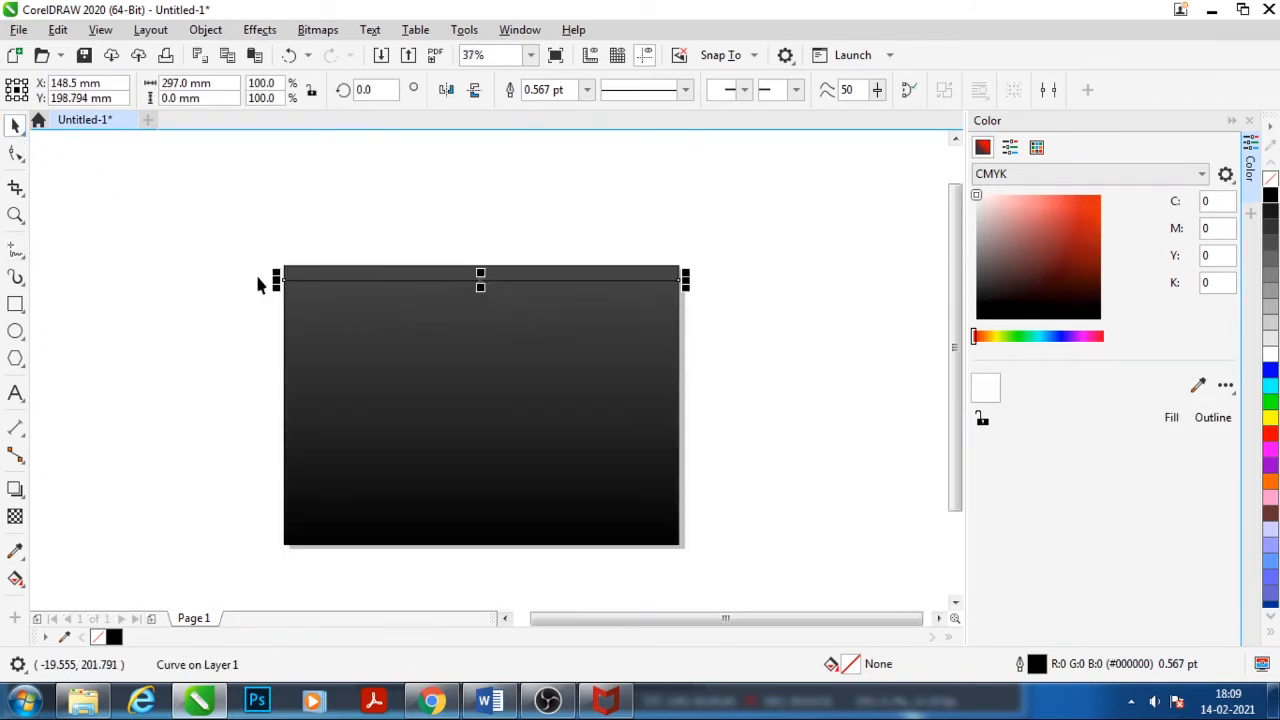
# Draw a small rectangle about 27 by 11.2 mm at the page's left edge, directly beneath the horizontal line
pyautogui.scroll(2, 276, 279)
pyautogui.click(15, 305)
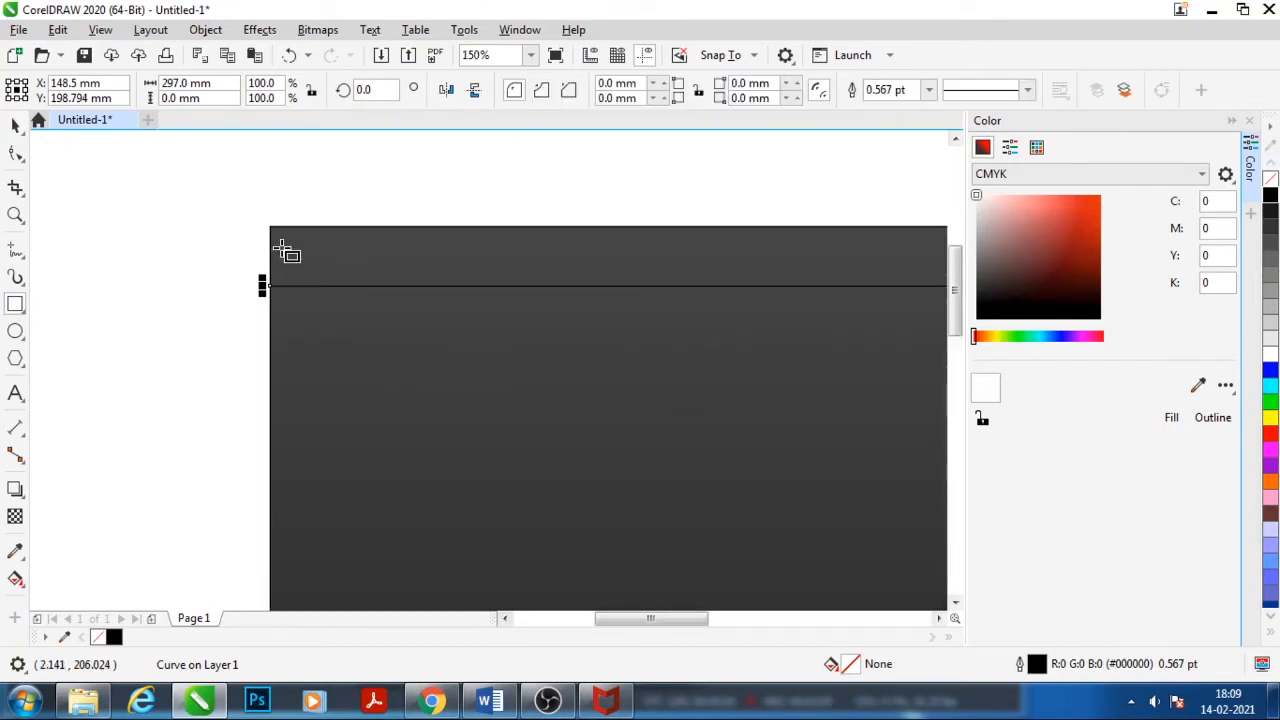
pyautogui.moveTo(271, 227); pyautogui.dragTo(348, 323)
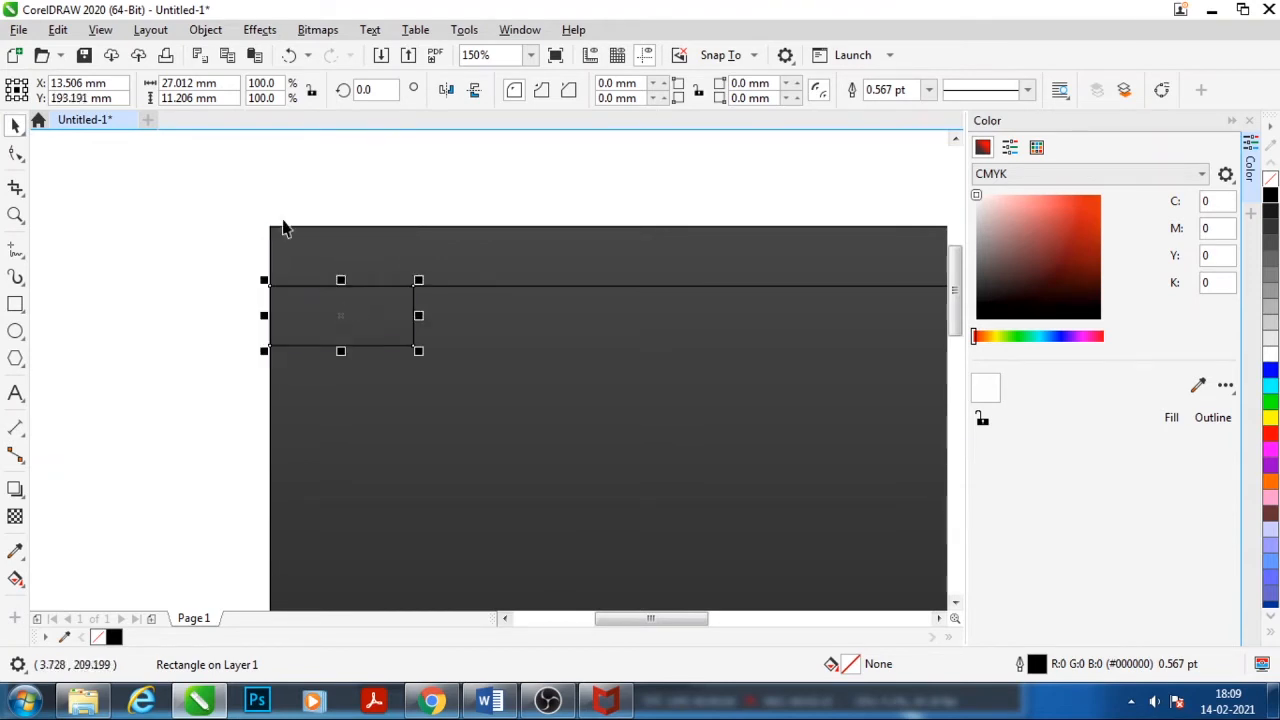
# Duplicate the horizontal line down to Y 187.588 mm, along the bottom edge of the small rectangle
pyautogui.scroll(-2, 280, 225)
pyautogui.click(546, 256)
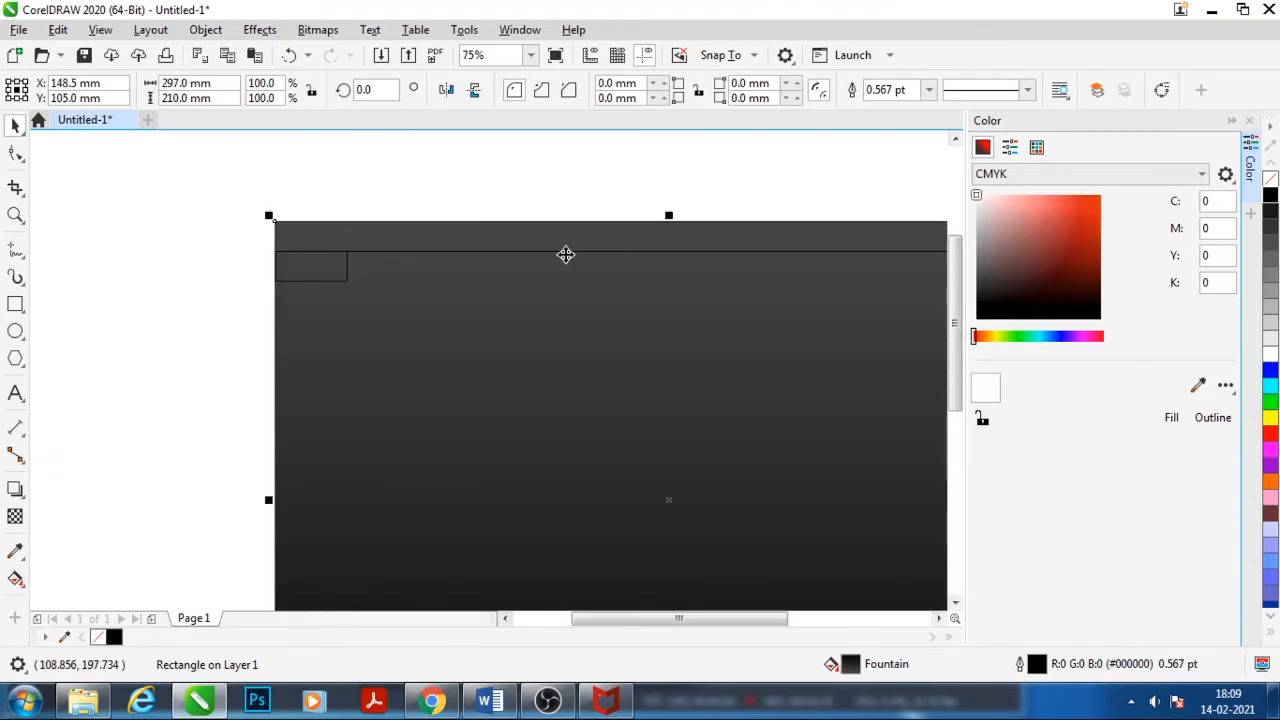
pyautogui.click(567, 251)
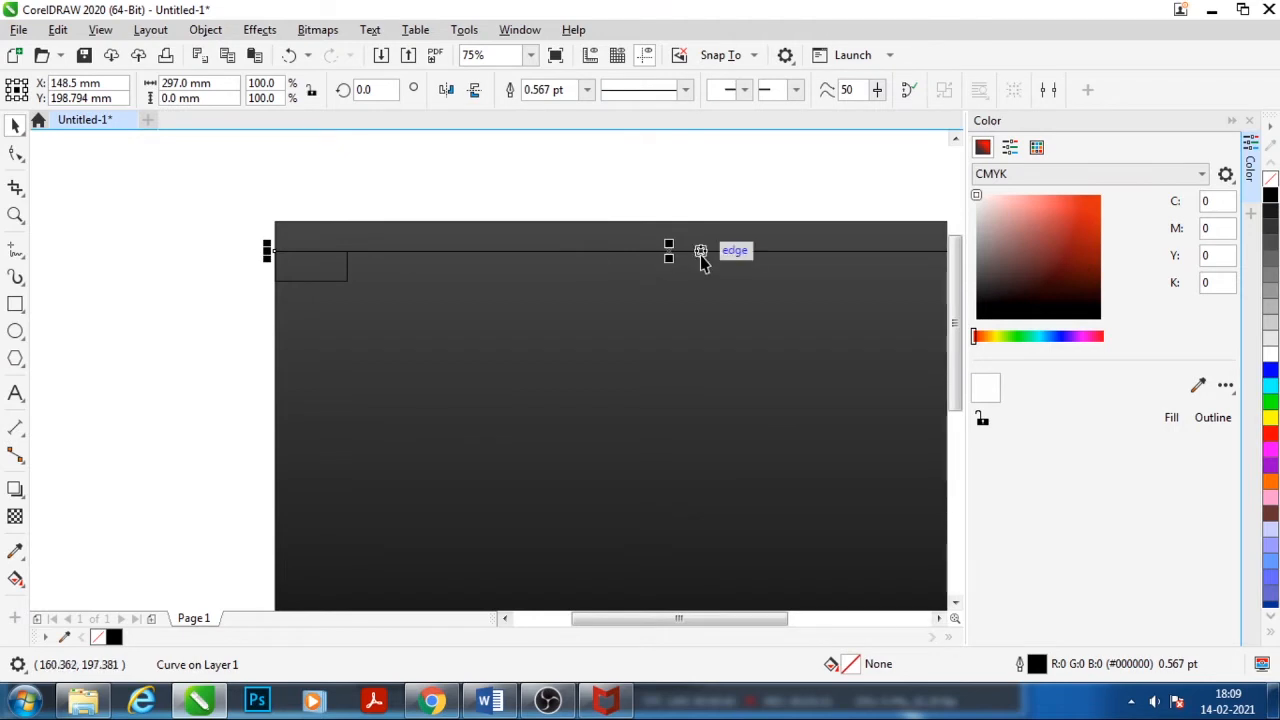
pyautogui.moveTo(674, 251); pyautogui.dragTo(679, 279)
pyautogui.scroll(-2, 180, 323)
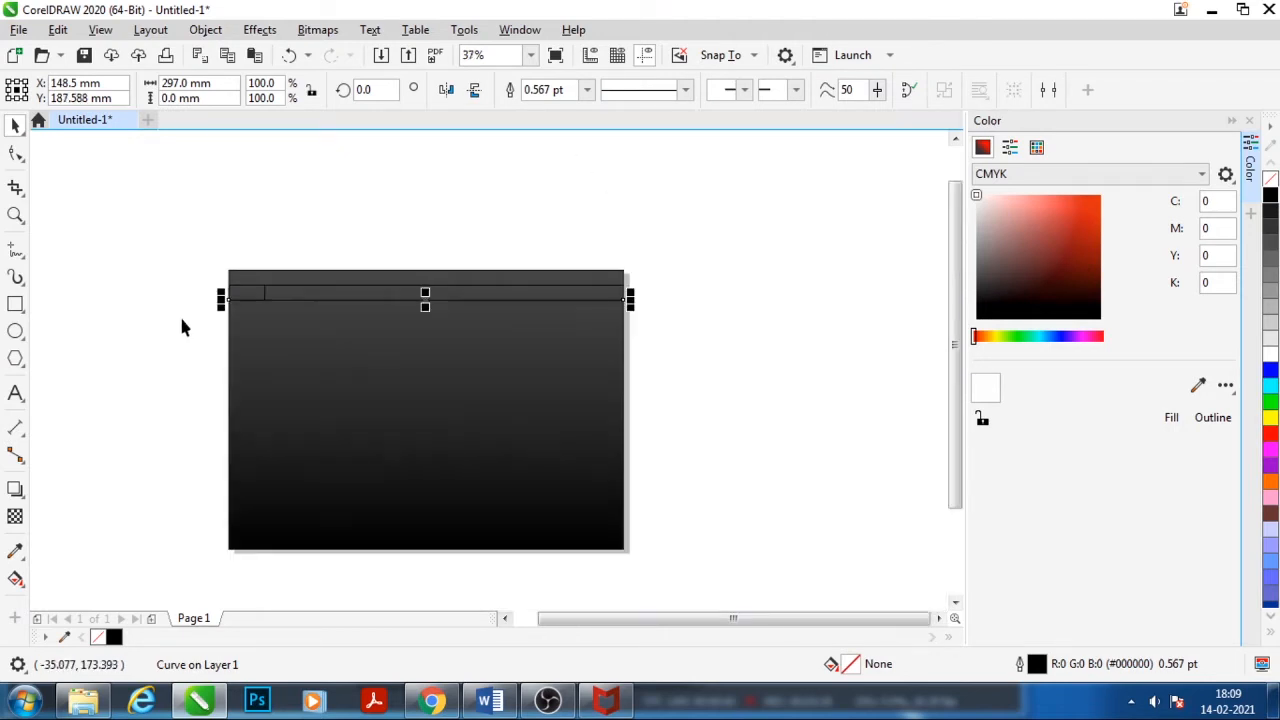
# Convert the small rectangle between the two lines to curves
pyautogui.scroll(2, 273, 299)
pyautogui.click(265, 283)
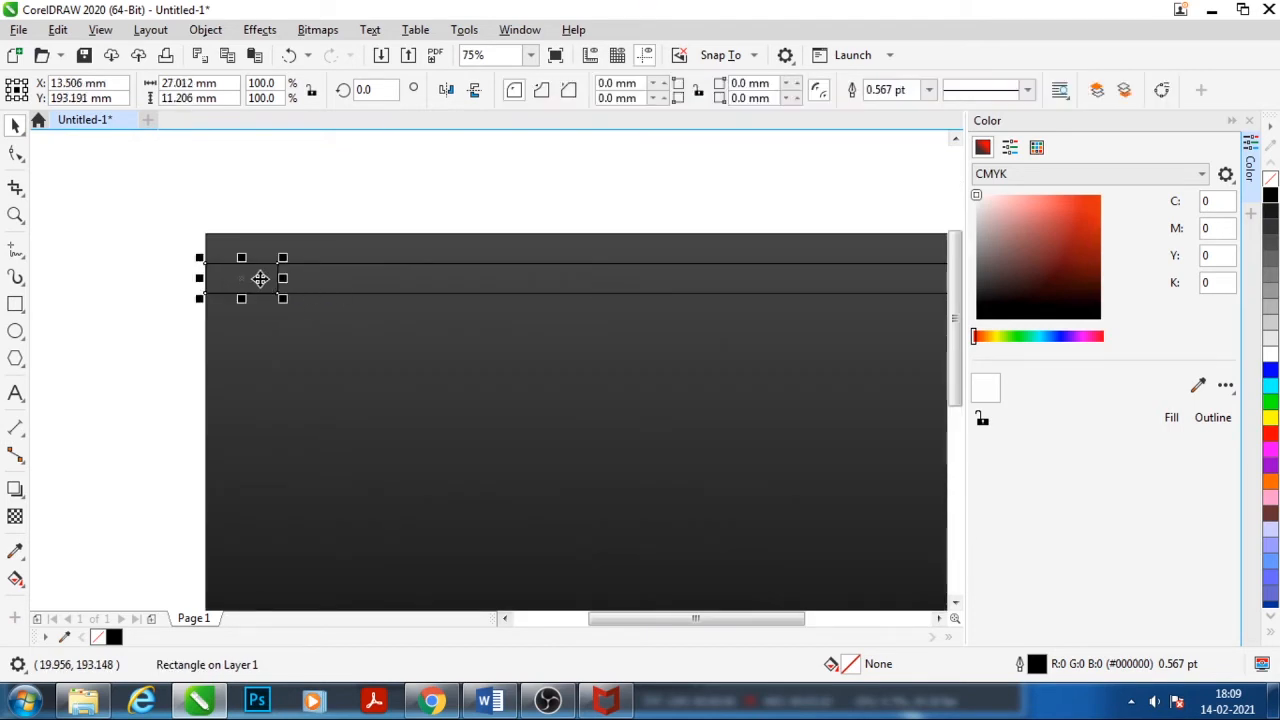
pyautogui.scroll(2, 260, 278)
pyautogui.rightClick(227, 279)
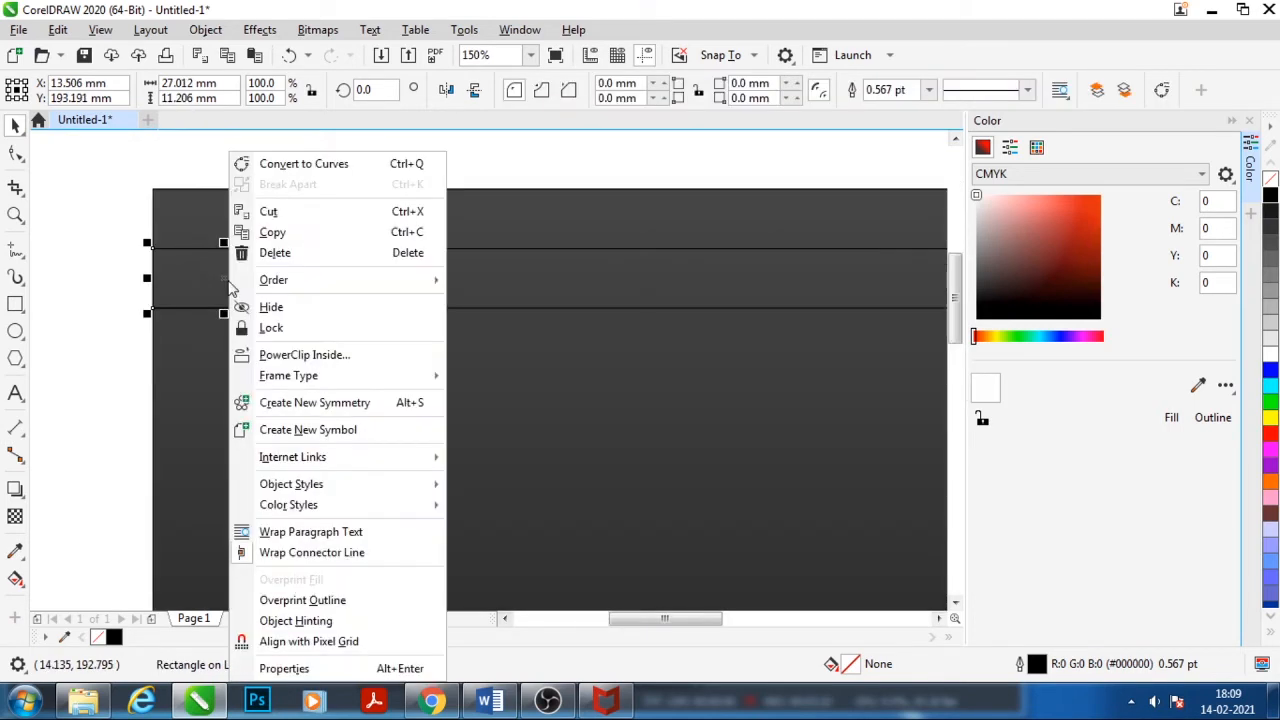
pyautogui.click(337, 170)
# Raise the small rectangle's two right-hand nodes by its own height so that it becomes a slanted parallelogram reaching the page's top edge
pyautogui.click(16, 153)
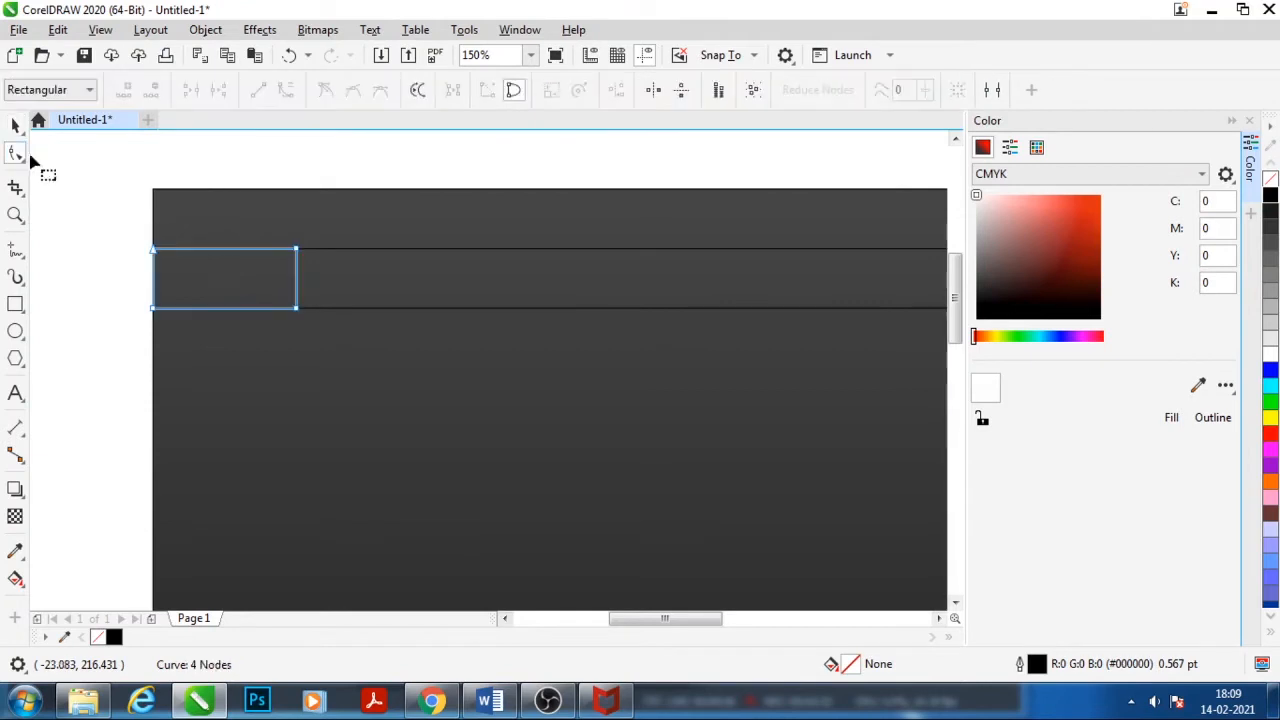
pyautogui.moveTo(367, 391); pyautogui.dragTo(262, 219)
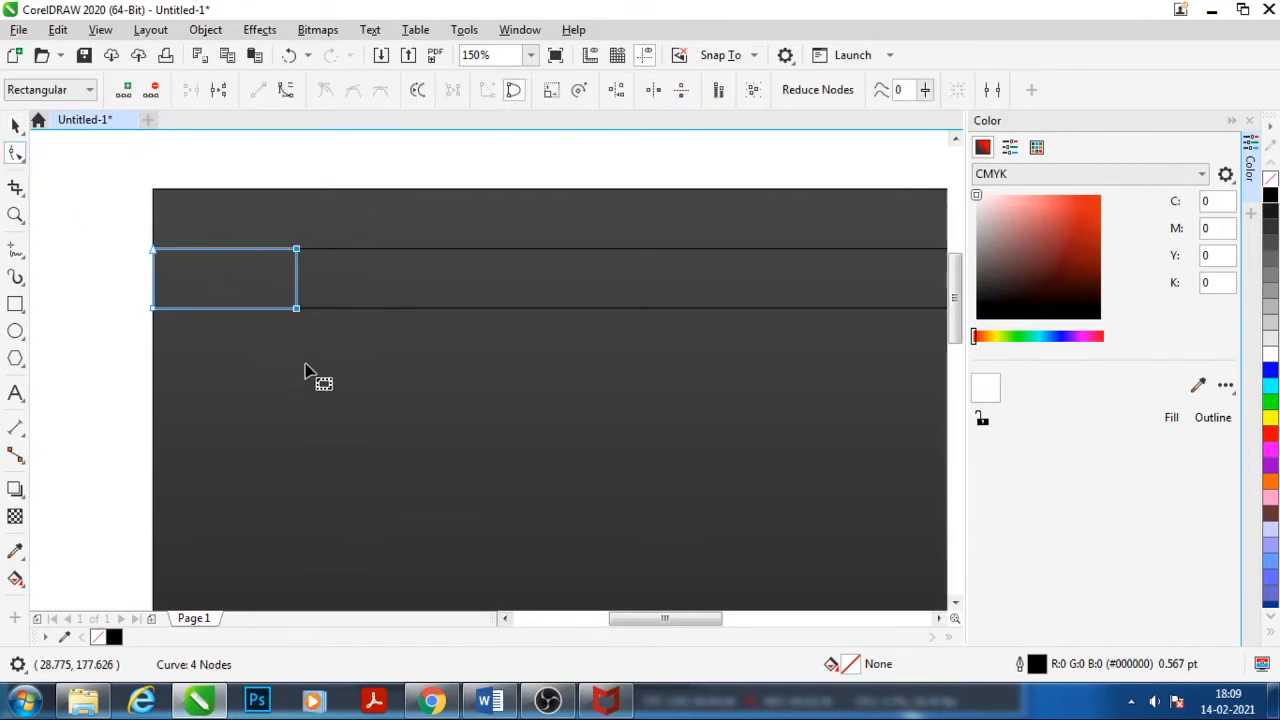
pyautogui.moveTo(297, 314); pyautogui.dragTo(297, 255)
pyautogui.click(302, 396)
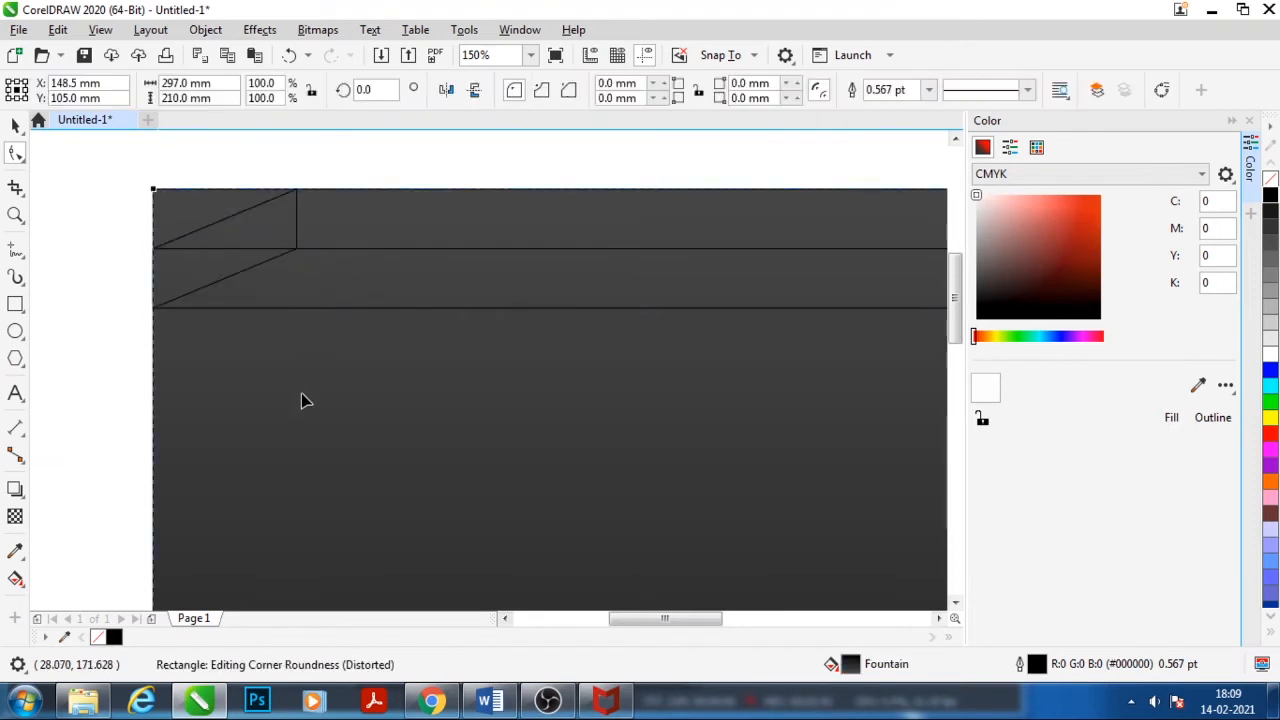
# Mirror a copy of the slanted parallelogram horizontally to its right so that the two shapes meet in a peak
pyautogui.click(14, 126)
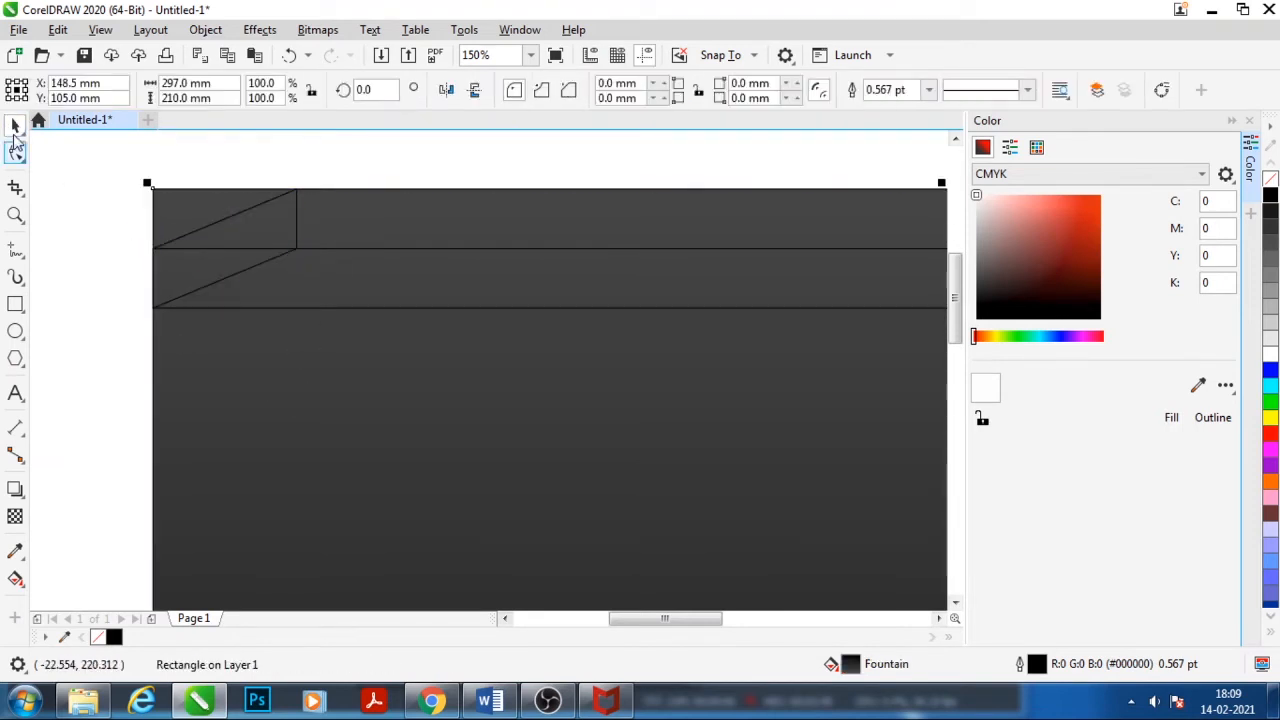
pyautogui.press('Escape')
pyautogui.click(188, 292)
pyautogui.scroll(-2, 152, 268)
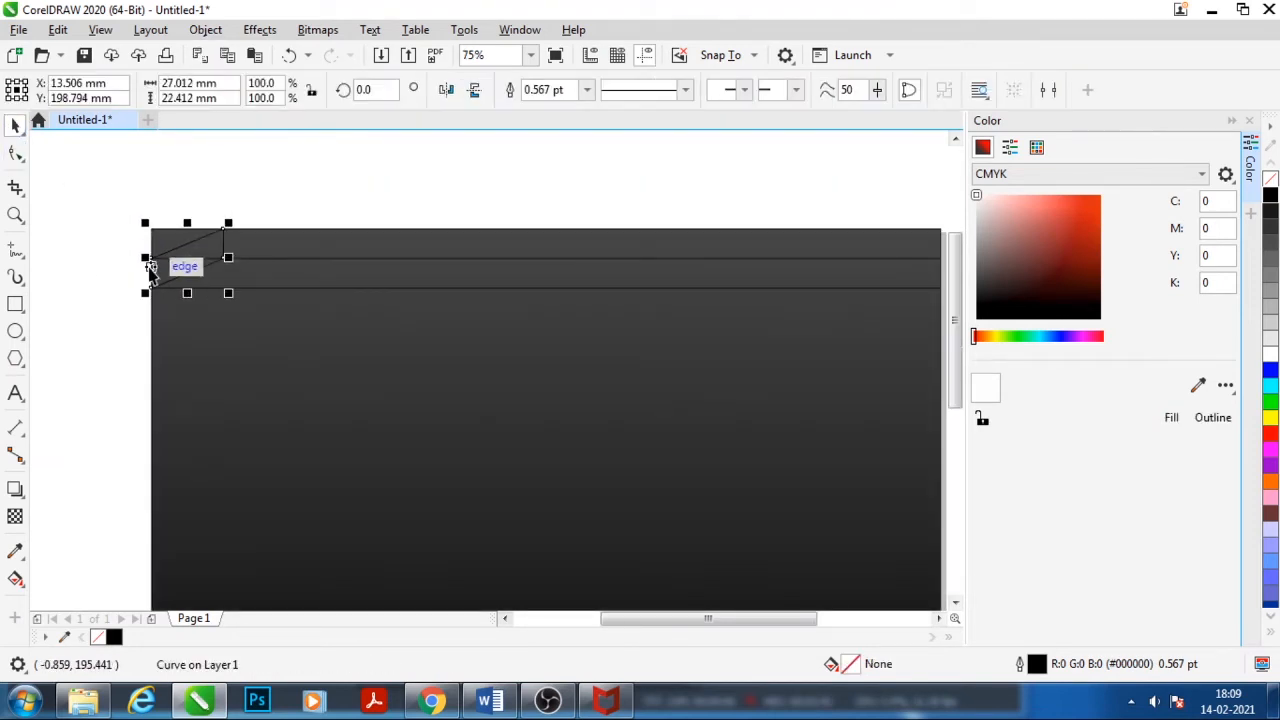
pyautogui.moveTo(146, 258); pyautogui.dragTo(234, 274)
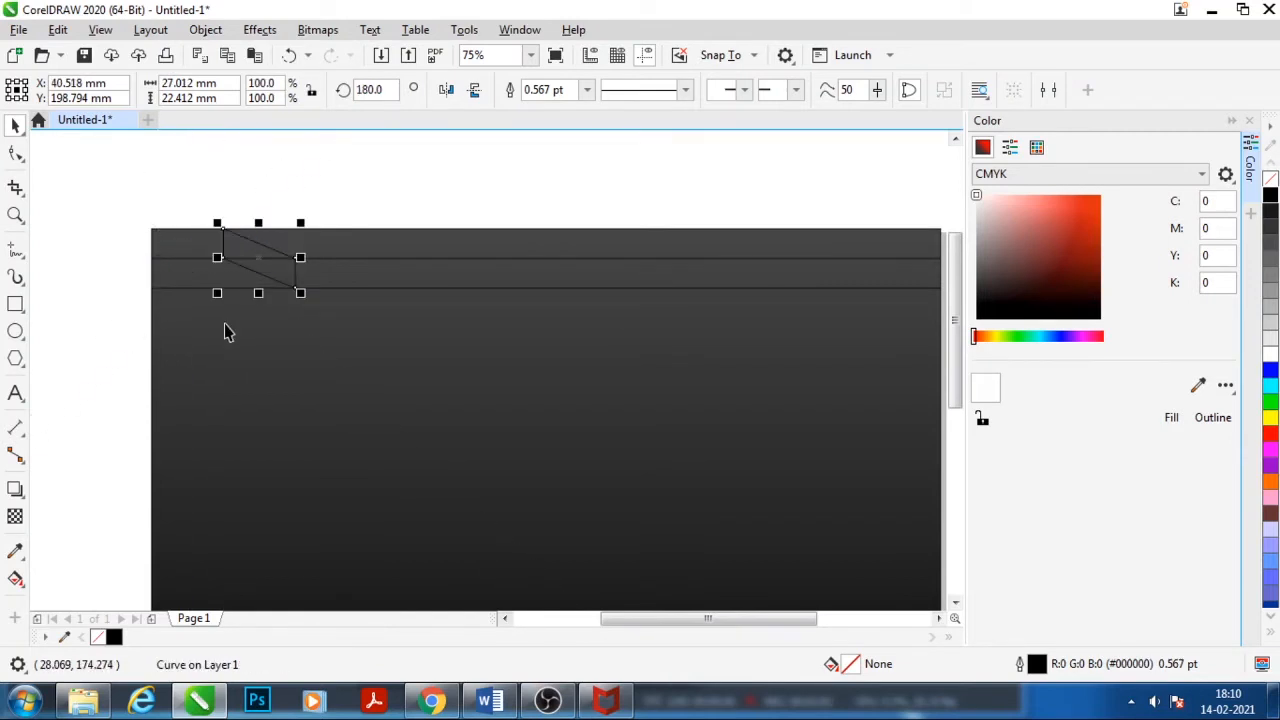
pyautogui.hotkey('ctrl', 'z')
pyautogui.moveTo(143, 261); pyautogui.dragTo(238, 283)
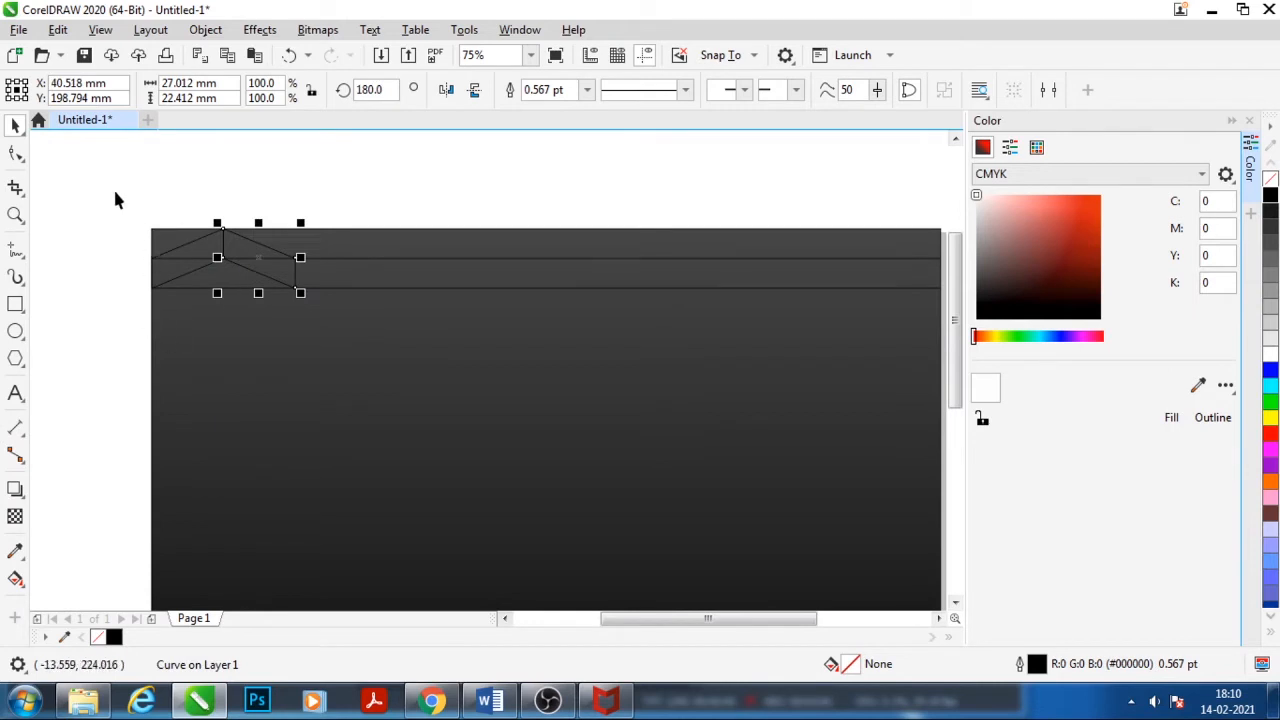
# Keep mirroring copies of the parallelogram groups to the right until the zigzag band spans the full page width
pyautogui.moveTo(115, 200); pyautogui.dragTo(334, 331)
pyautogui.moveTo(149, 254); pyautogui.dragTo(329, 263)
pyautogui.moveTo(101, 194); pyautogui.dragTo(477, 325)
pyautogui.moveTo(140, 257); pyautogui.dragTo(455, 272)
pyautogui.scroll(-1, 177, 266)
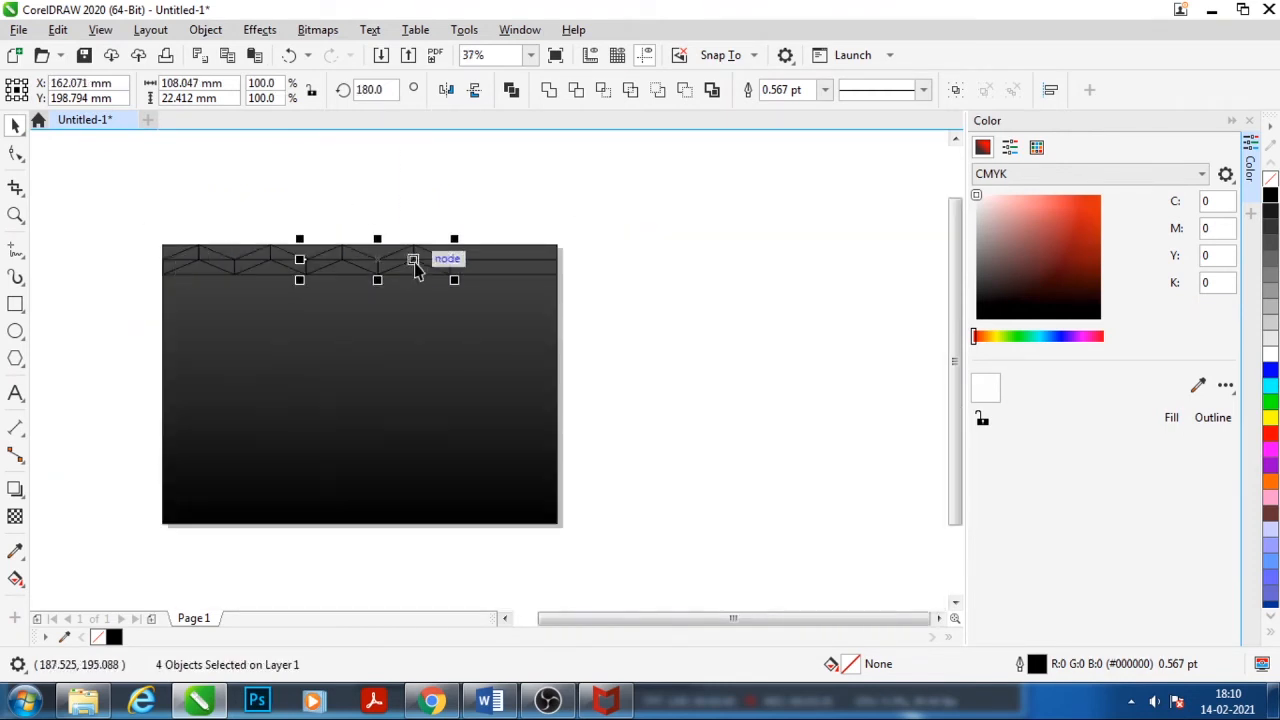
pyautogui.scroll(1, 421, 259)
pyautogui.moveTo(194, 206); pyautogui.dragTo(552, 369)
pyautogui.moveTo(189, 261); pyautogui.dragTo(548, 281)
# Delete the extra parallelogram that overhangs the page's right edge
pyautogui.click(791, 446)
pyautogui.click(733, 263)
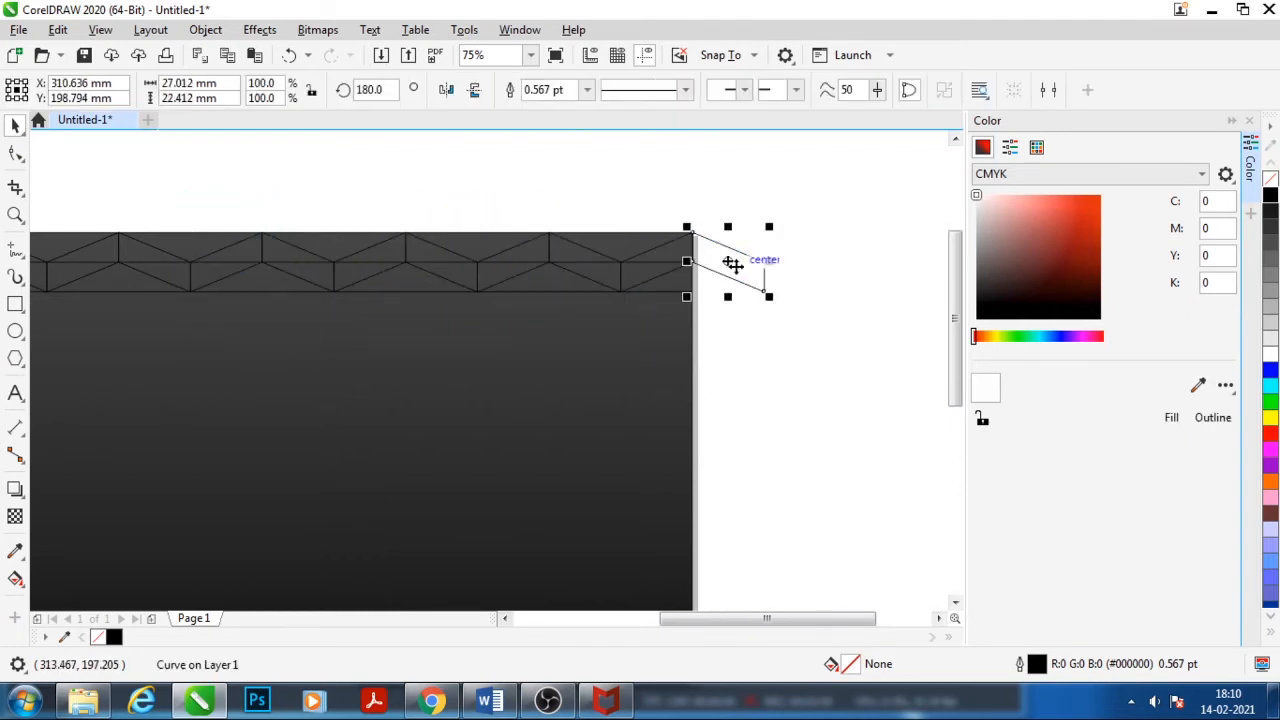
pyautogui.press('Delete')
pyautogui.scroll(-2, 782, 368)
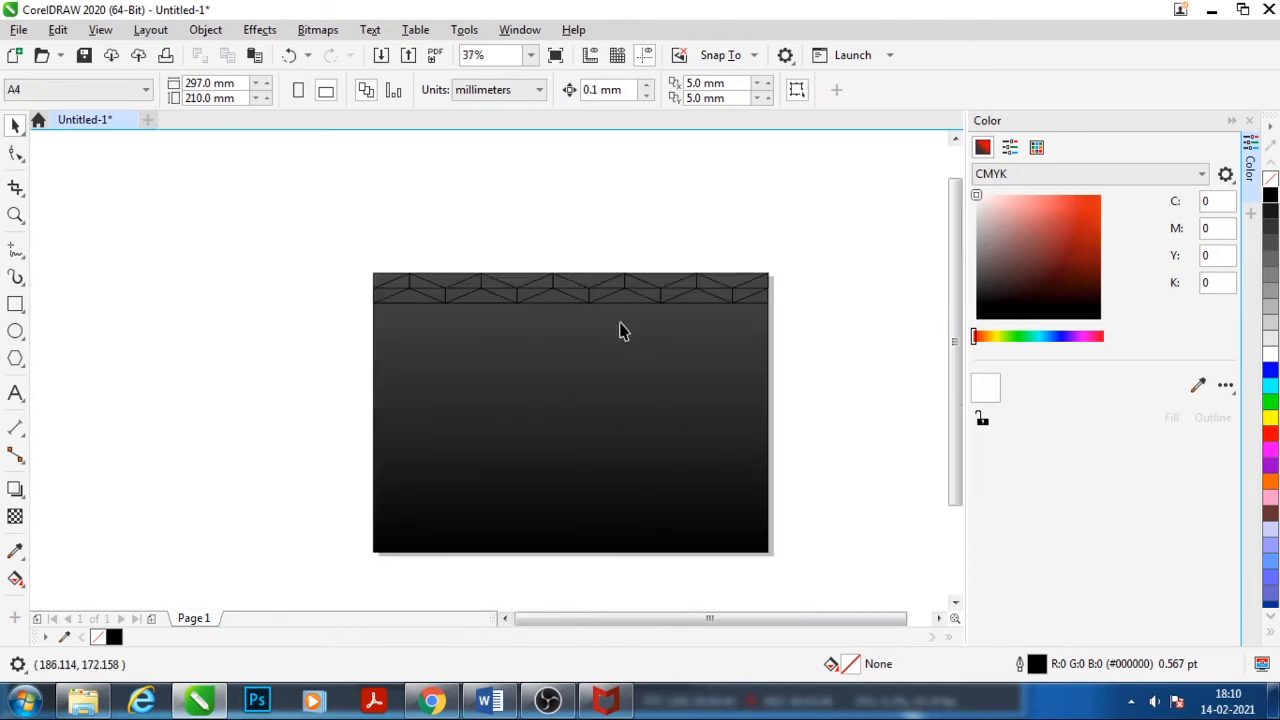
pyautogui.scroll(2, 670, 367)
pyautogui.scroll(-2, 579, 337)
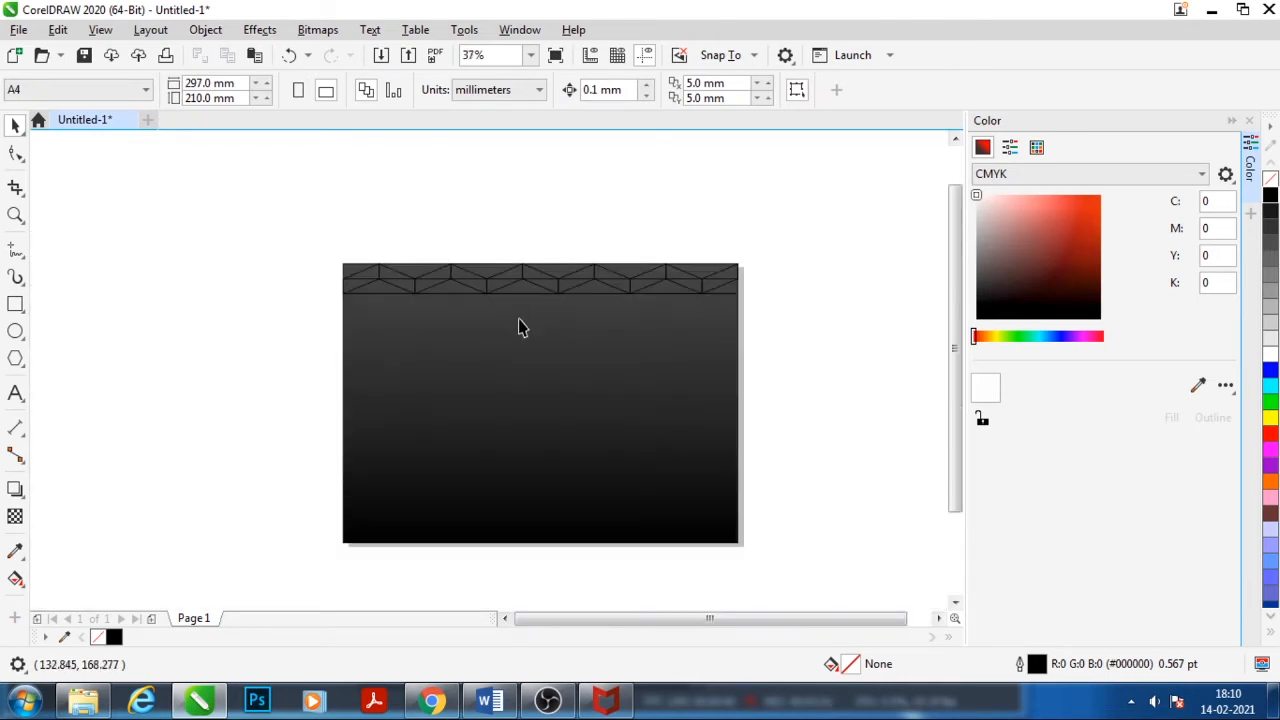
pyautogui.scroll(2, 549, 313)
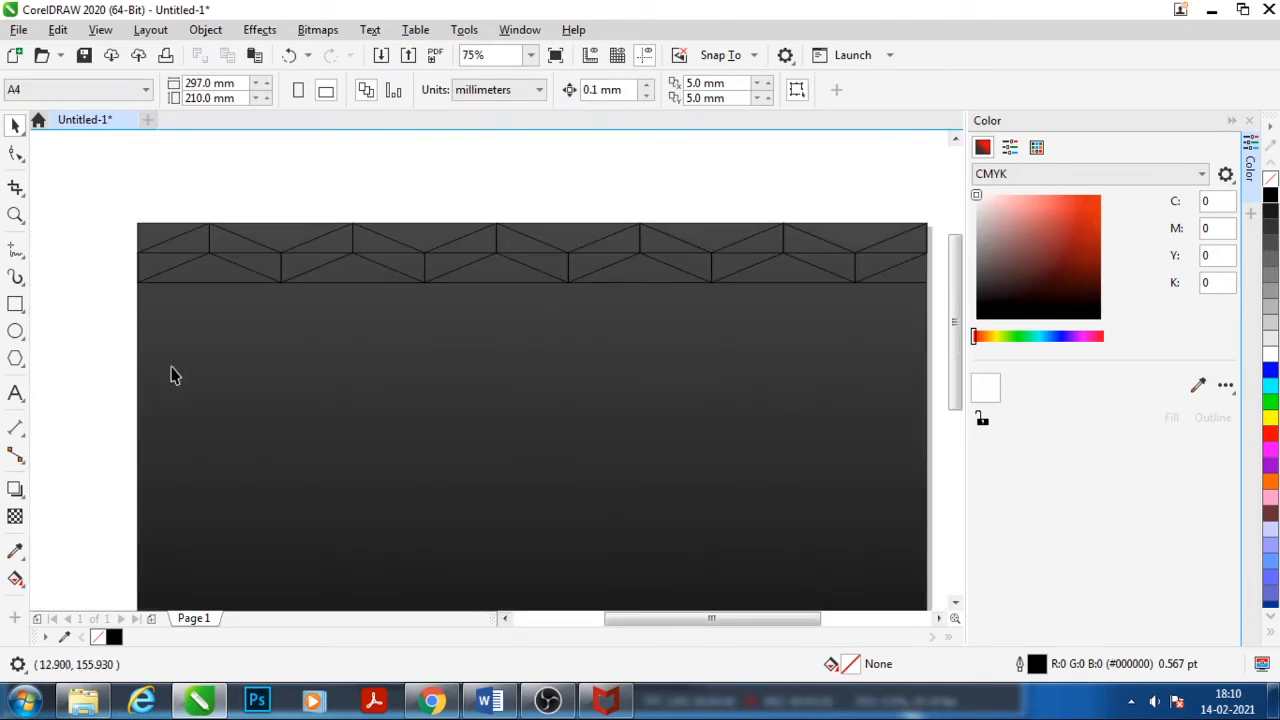
# Insert a blank page before the artwork and return to the artwork on Page 2
pyautogui.click(16, 306)
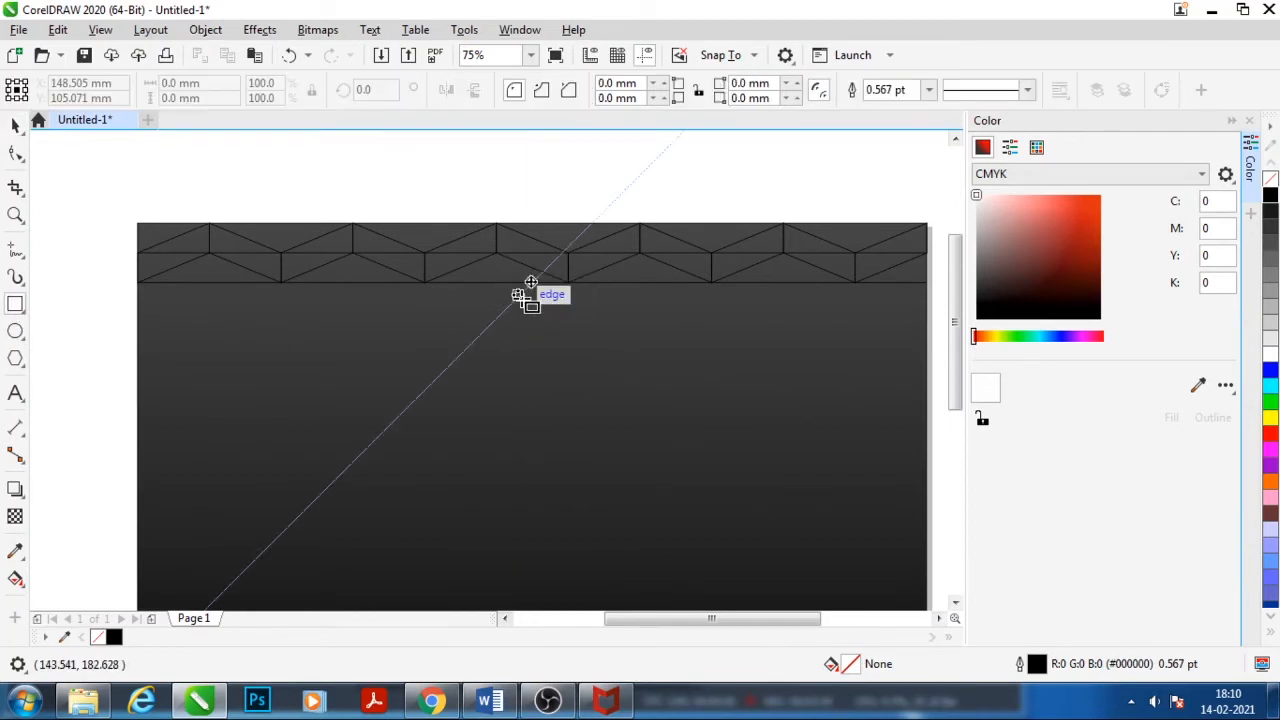
pyautogui.click(15, 125)
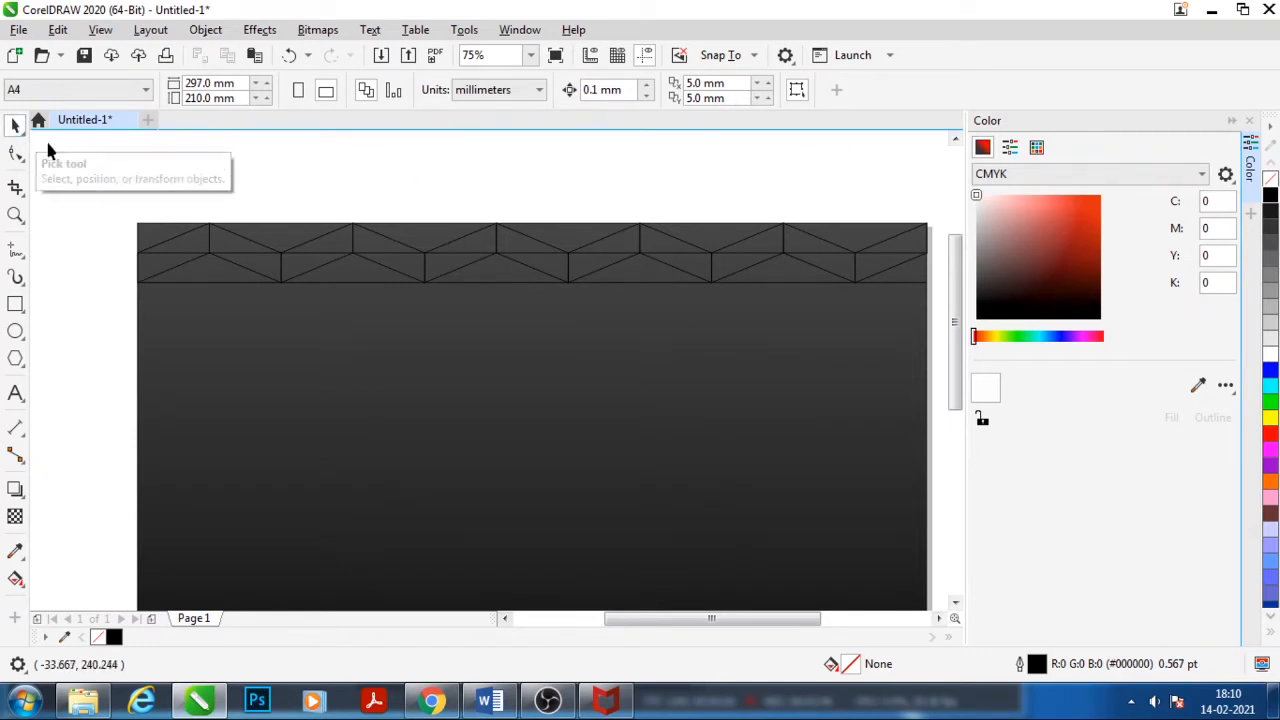
pyautogui.click(39, 620)
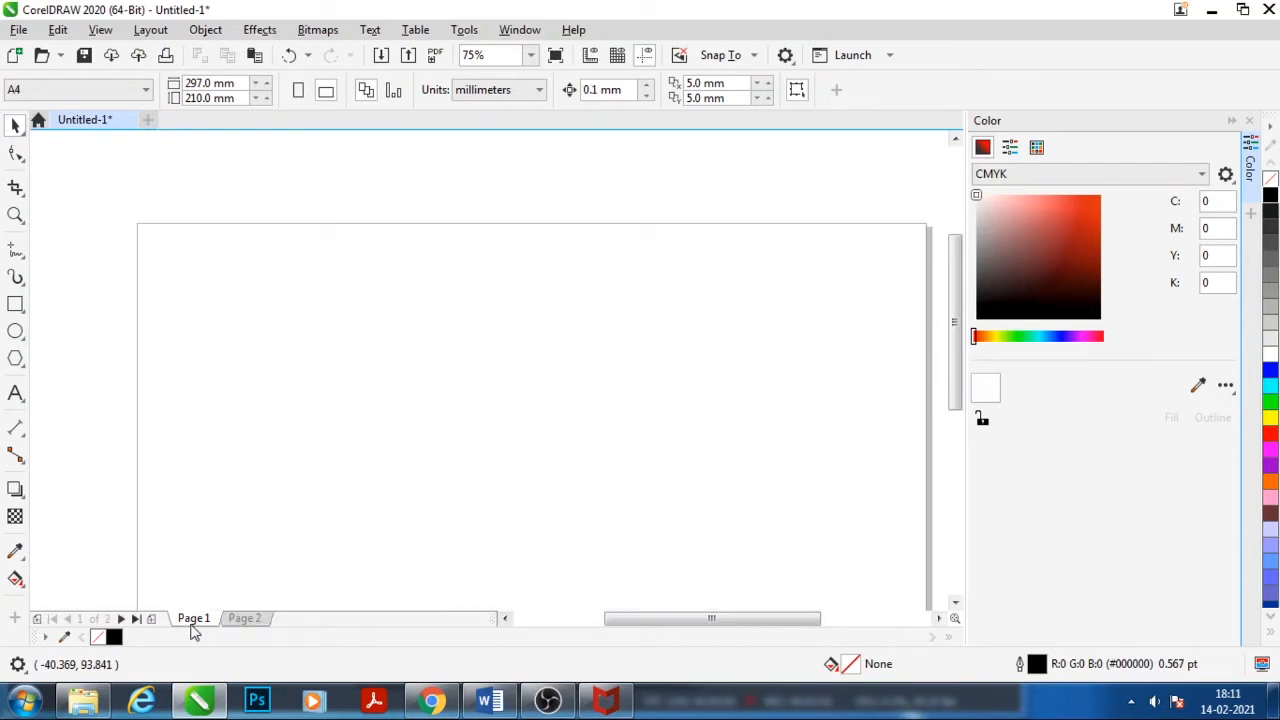
pyautogui.click(244, 618)
# Draw a rectangle about 11.6 by 10.1 mm hanging from the zigzag band's lower line near the page's middle
pyautogui.scroll(-2, 509, 209)
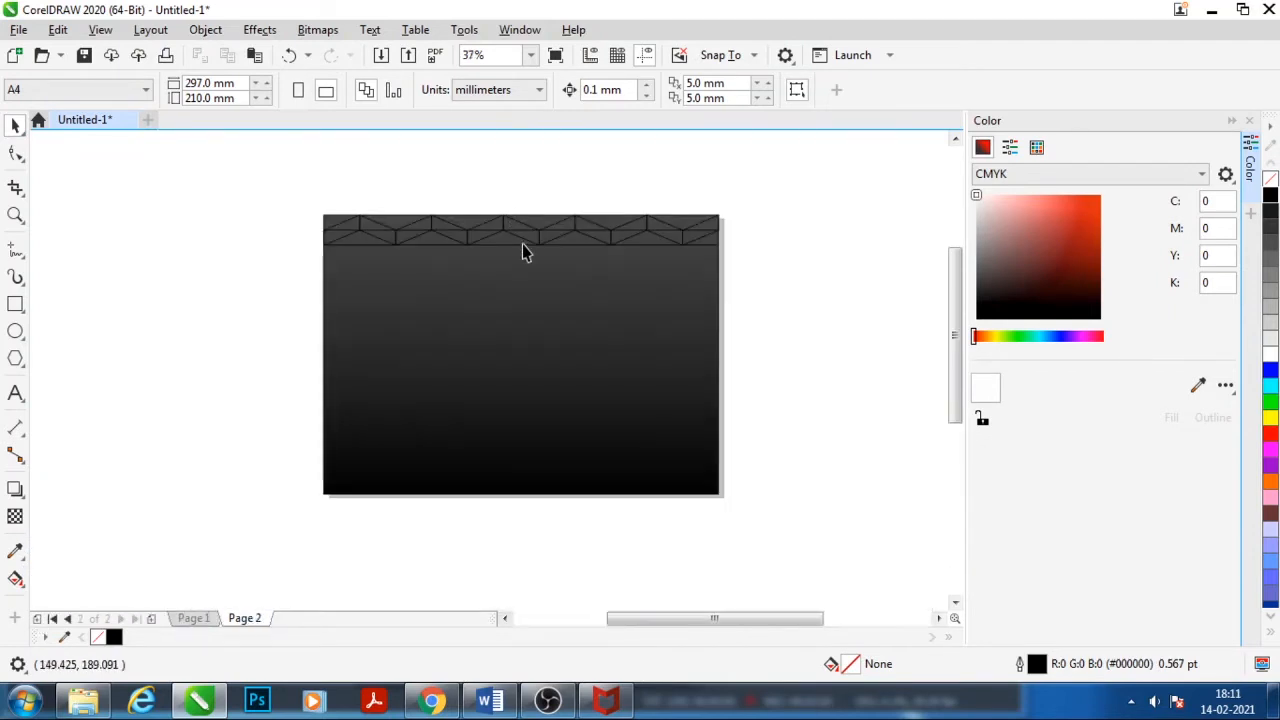
pyautogui.scroll(2, 522, 245)
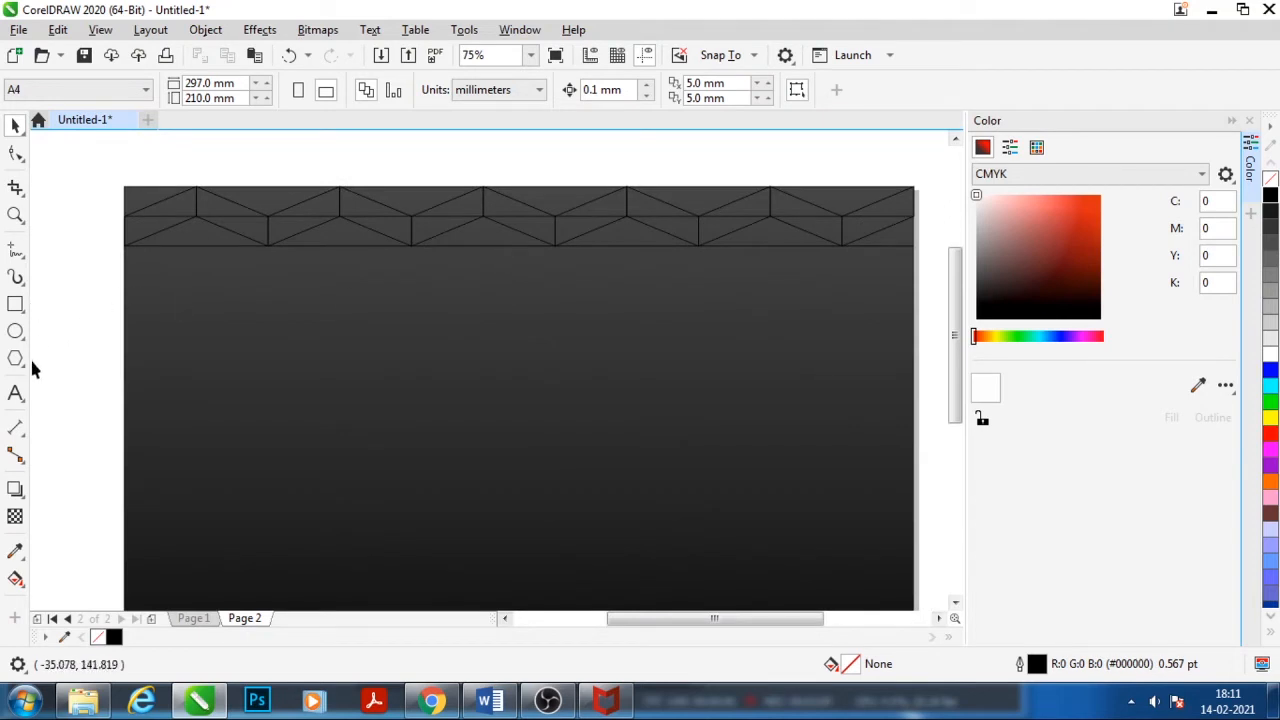
pyautogui.click(15, 304)
pyautogui.moveTo(508, 248); pyautogui.dragTo(538, 272)
pyautogui.scroll(-2, 348, 230)
pyautogui.scroll(2, 405, 237)
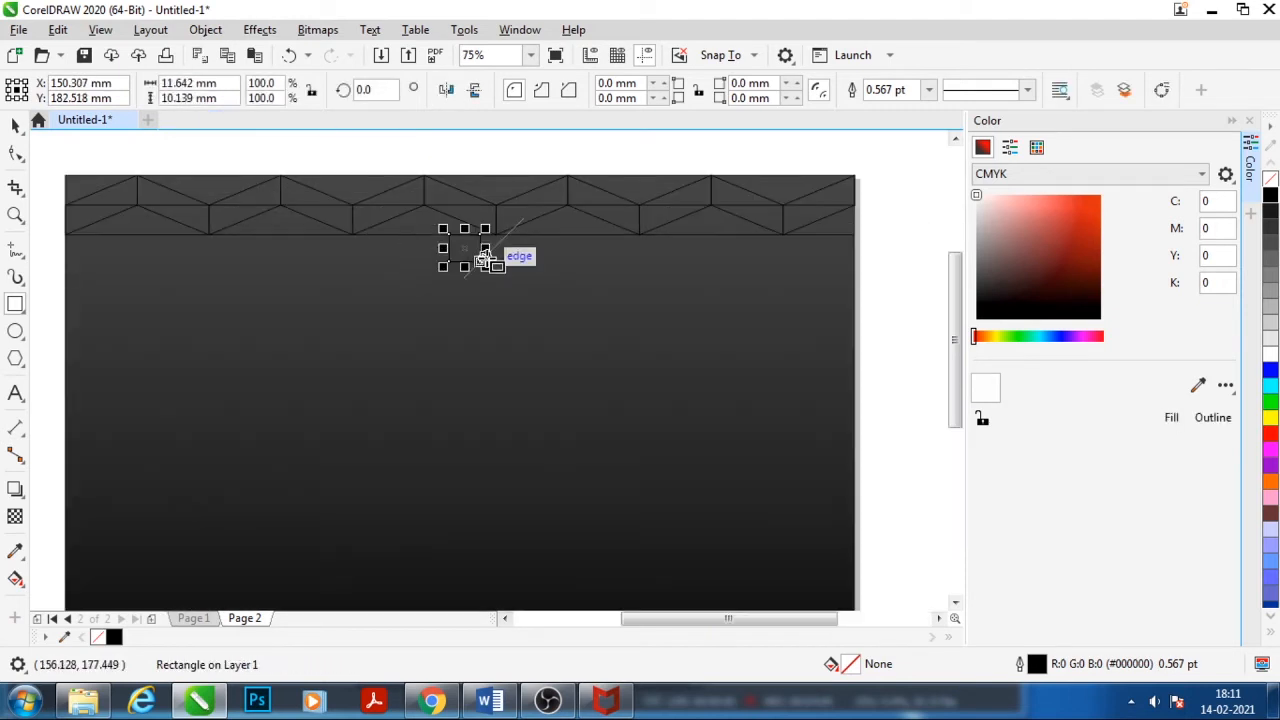
# Centre the small rectangle horizontally on the dark background rectangle
pyautogui.click(15, 125)
pyautogui.keyDown('shift'); pyautogui.click(606, 343); pyautogui.keyUp('shift')
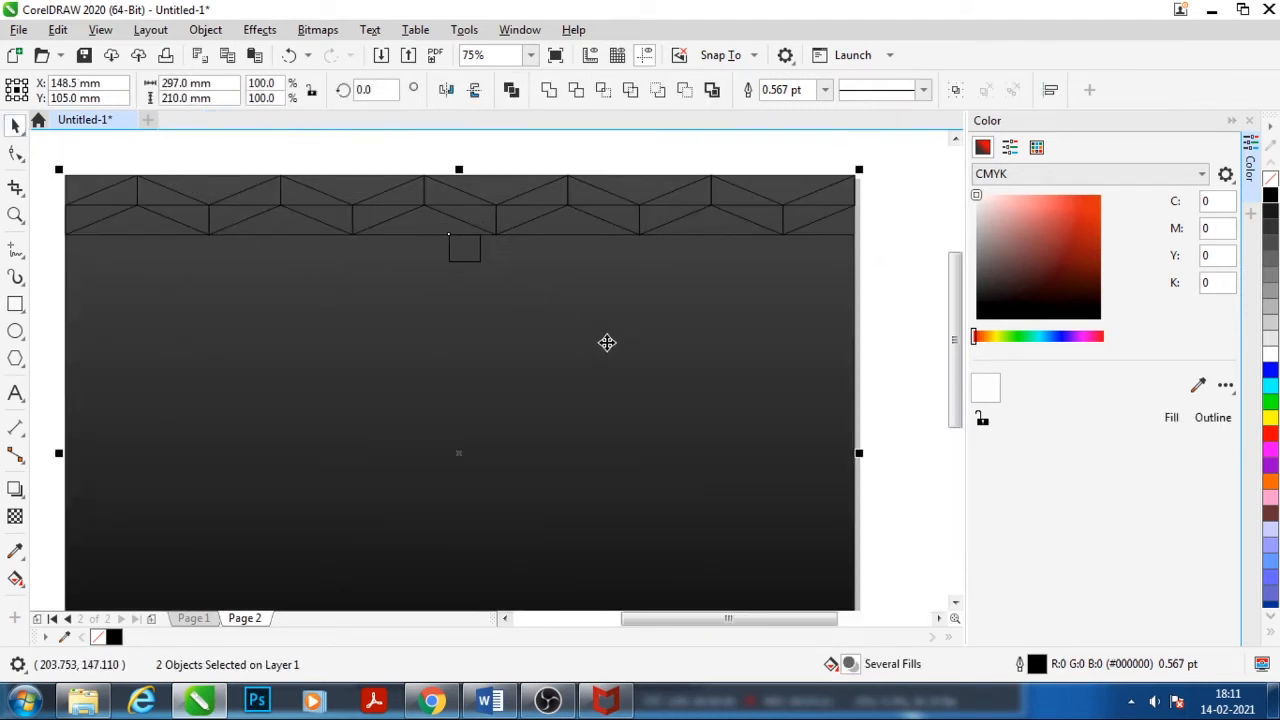
pyautogui.press('c')
pyautogui.click(888, 357)
pyautogui.scroll(-2, 590, 277)
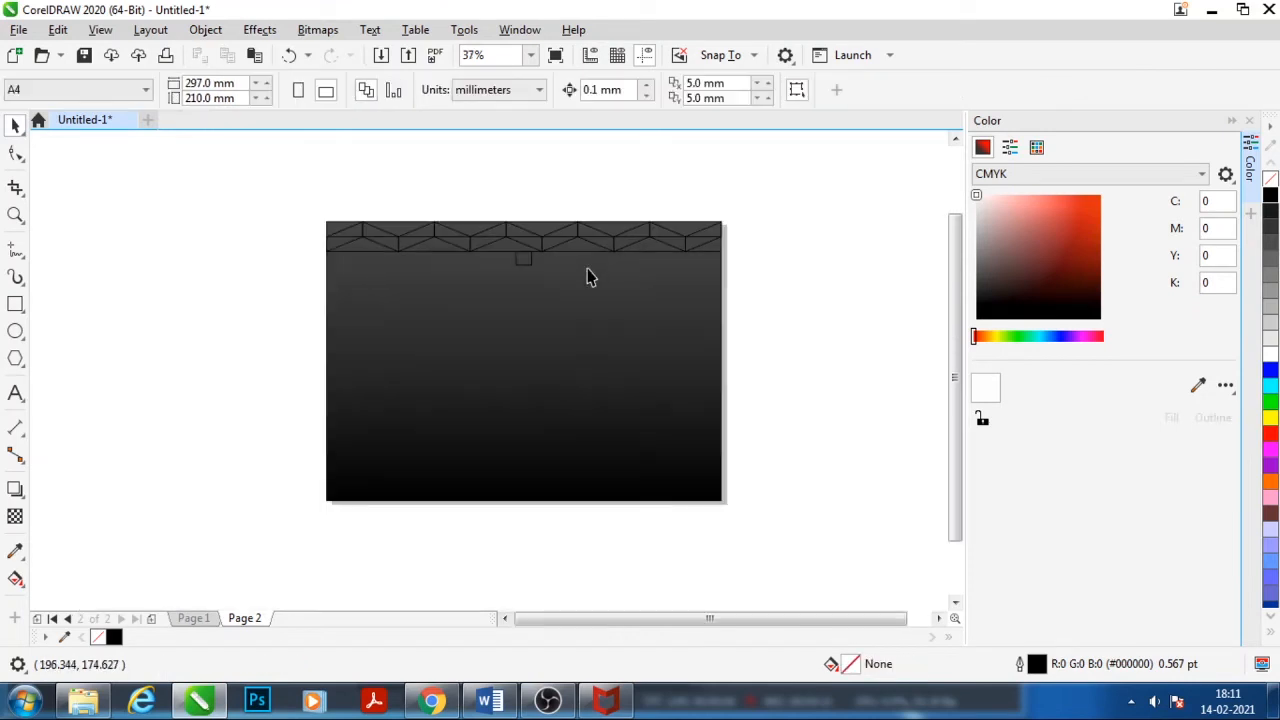
# Draw a narrow upright rectangle about 5.4 by 10.1 mm overlapping the lower part of the small centred rectangle
pyautogui.scroll(8, 530, 263)
pyautogui.click(514, 291)
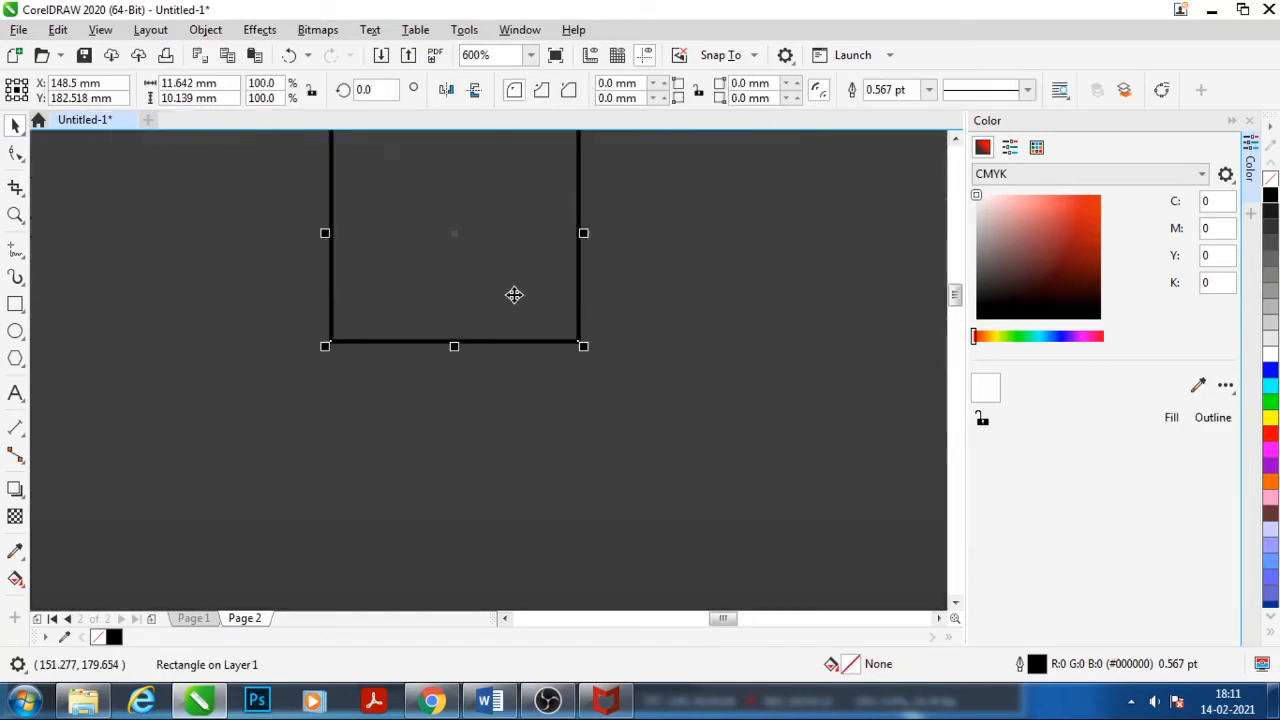
pyautogui.scroll(-3, 566, 438)
pyautogui.scroll(-1, 532, 288)
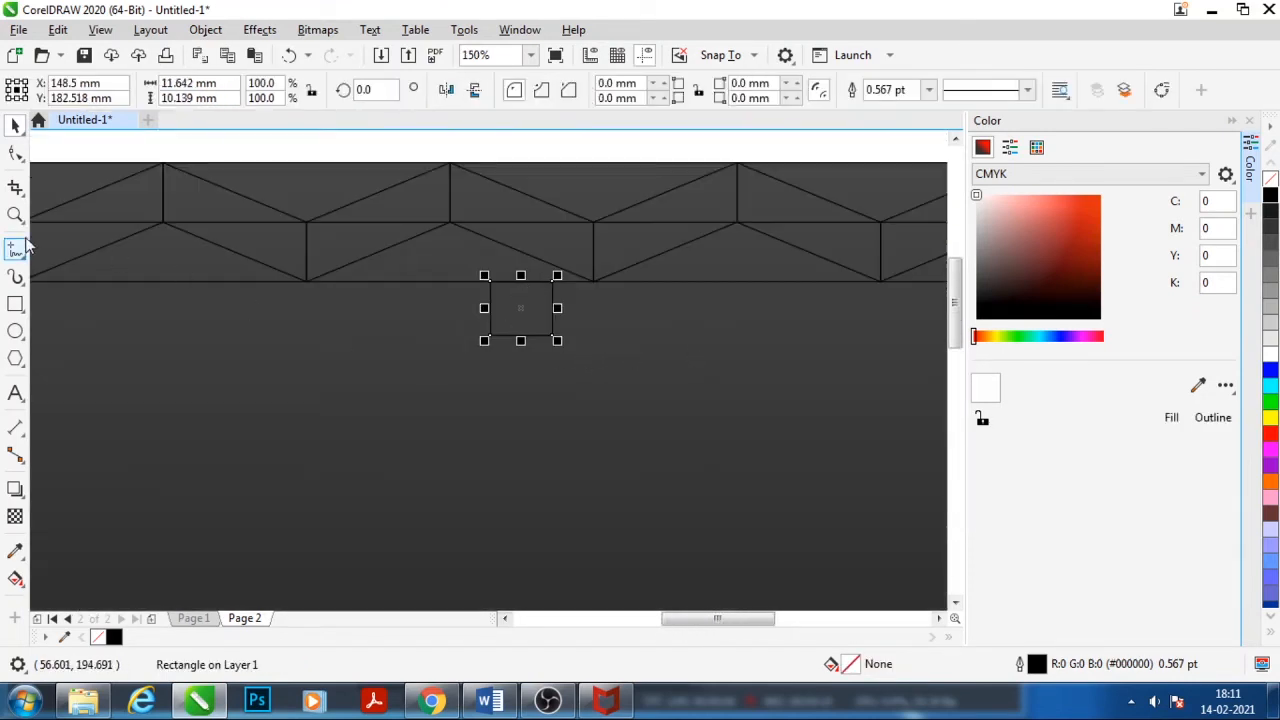
pyautogui.click(15, 306)
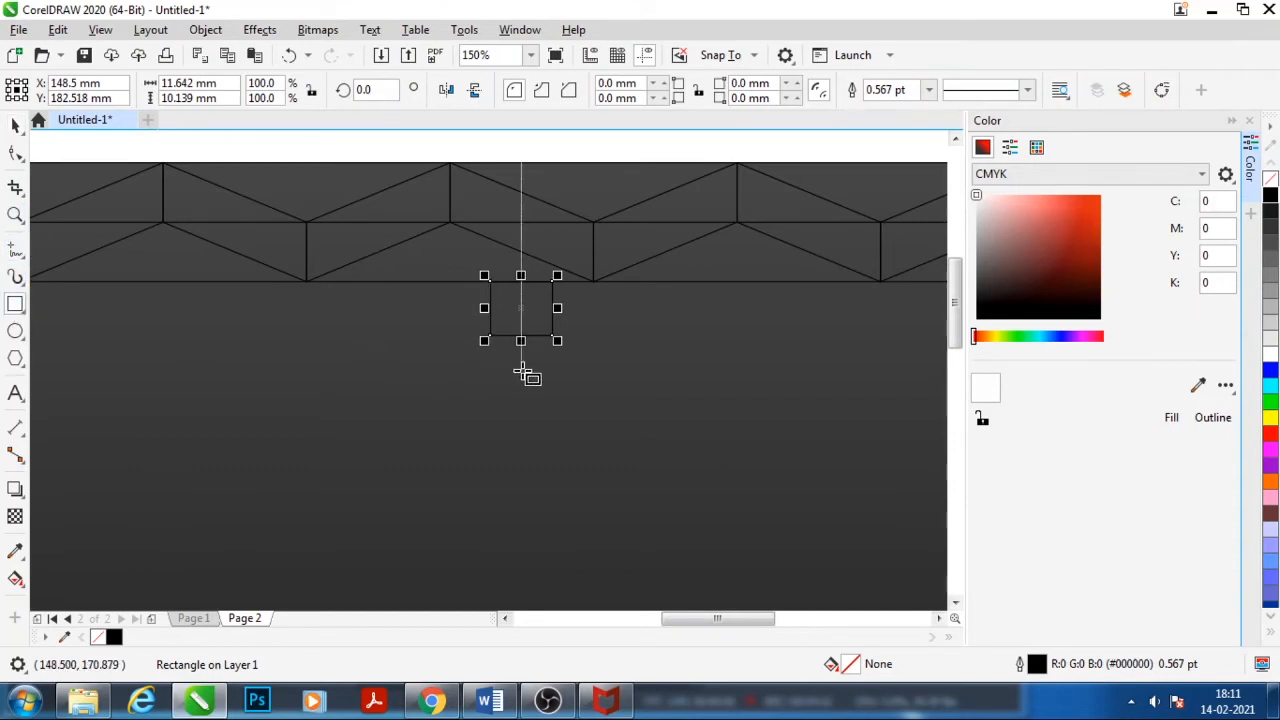
pyautogui.scroll(1, 523, 371)
pyautogui.moveTo(497, 262); pyautogui.dragTo(554, 362)
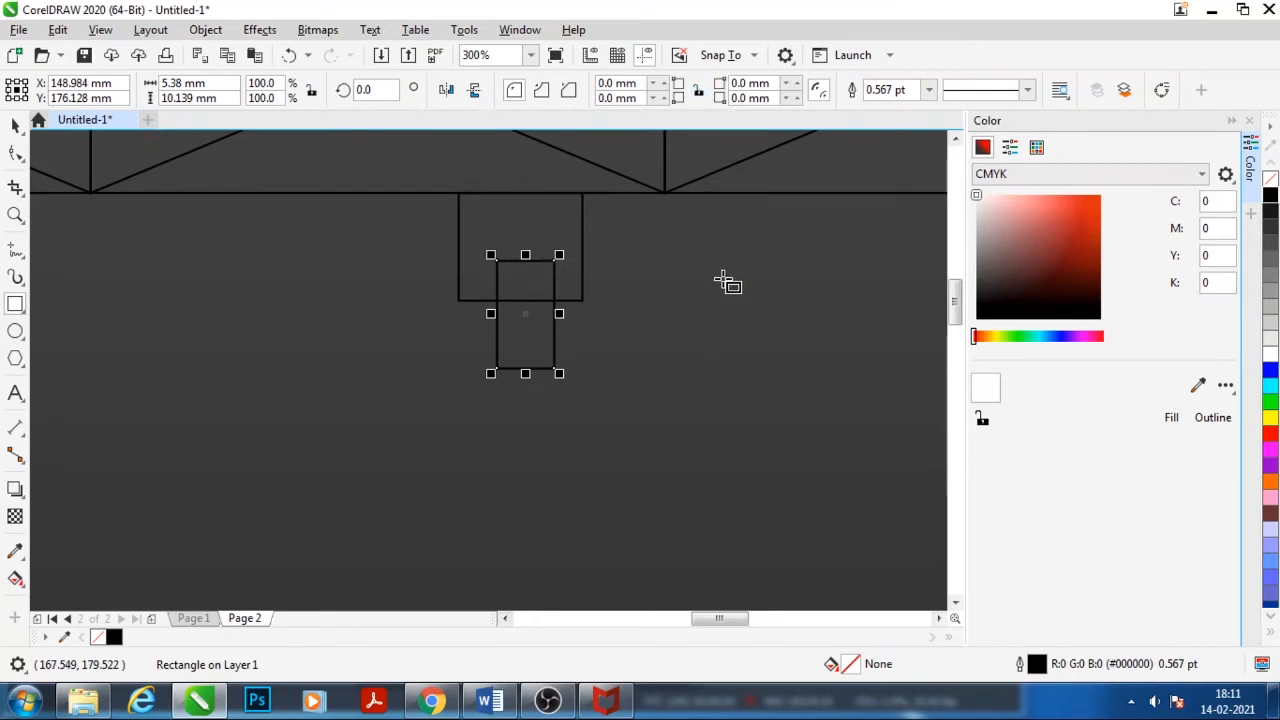
# Round both top corners of the narrow rectangle with a 5 mm radius
pyautogui.click(641, 84)
pyautogui.write('5')
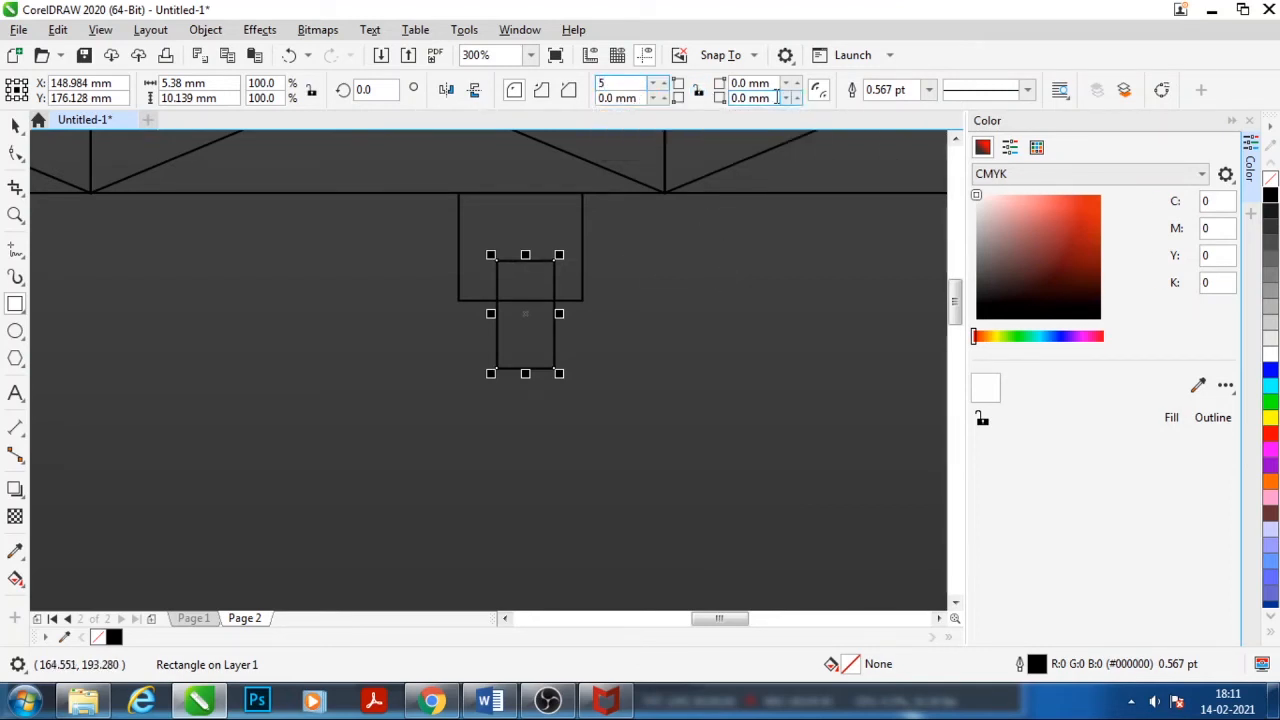
pyautogui.press('Tab')
pyautogui.write('5')
pyautogui.click(714, 157)
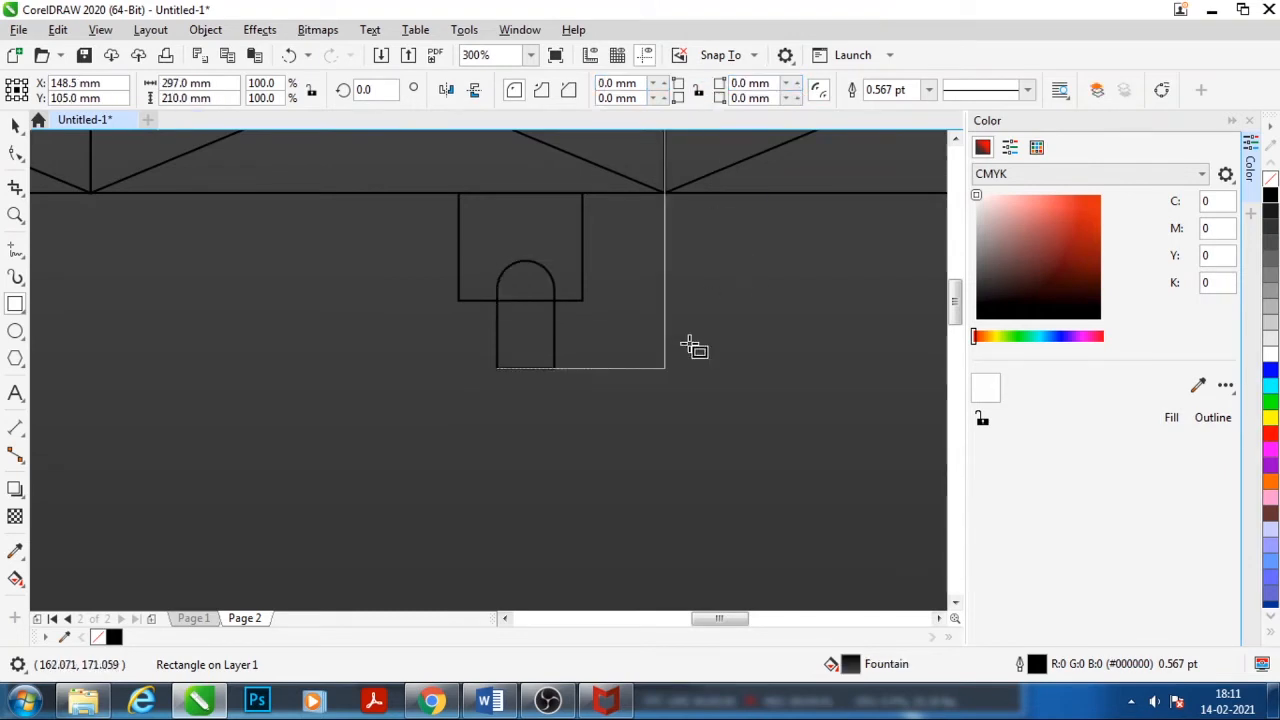
# Fill the round-topped rectangle with black and remove its outline
pyautogui.click(14, 127)
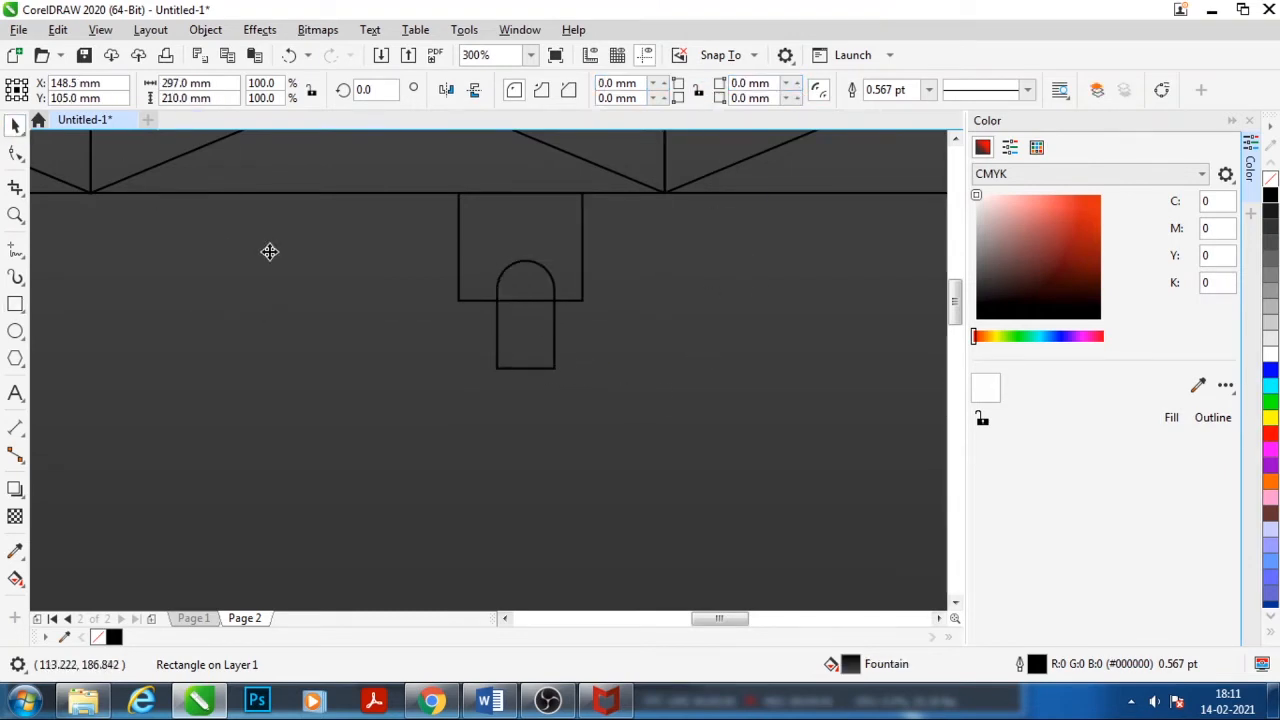
pyautogui.click(530, 362)
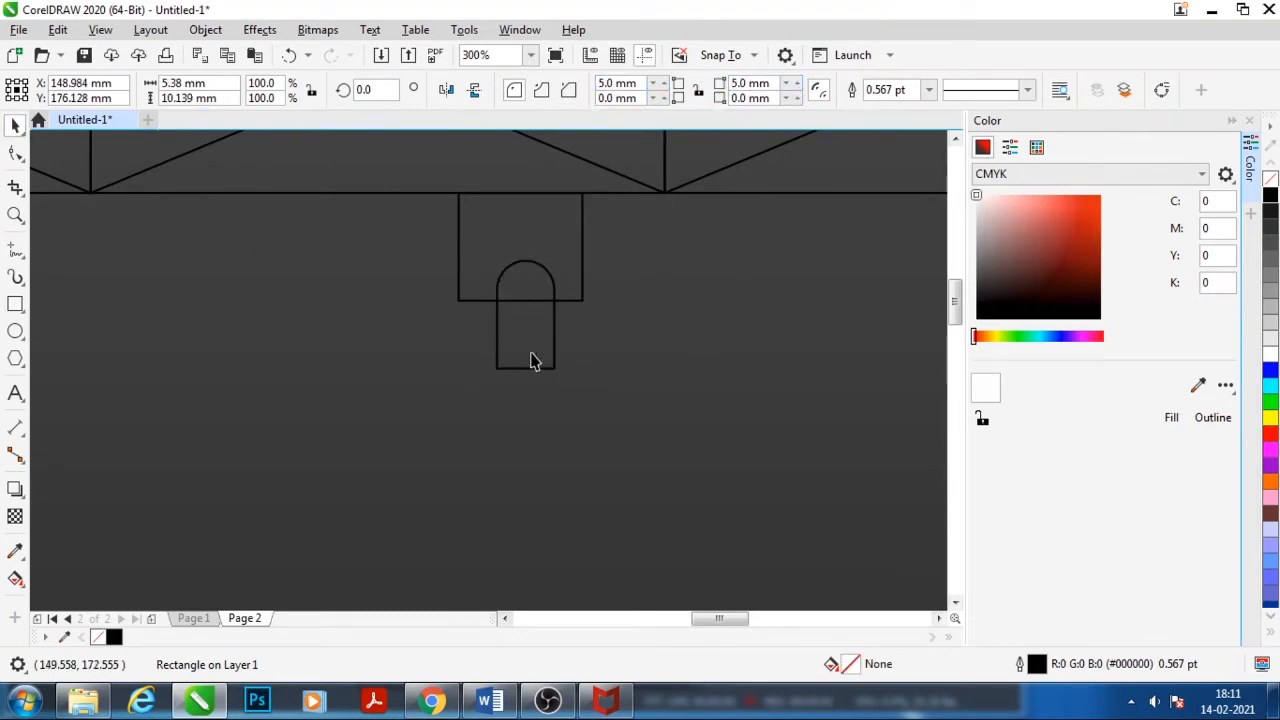
pyautogui.click(1270, 196)
pyautogui.rightClick(1270, 178)
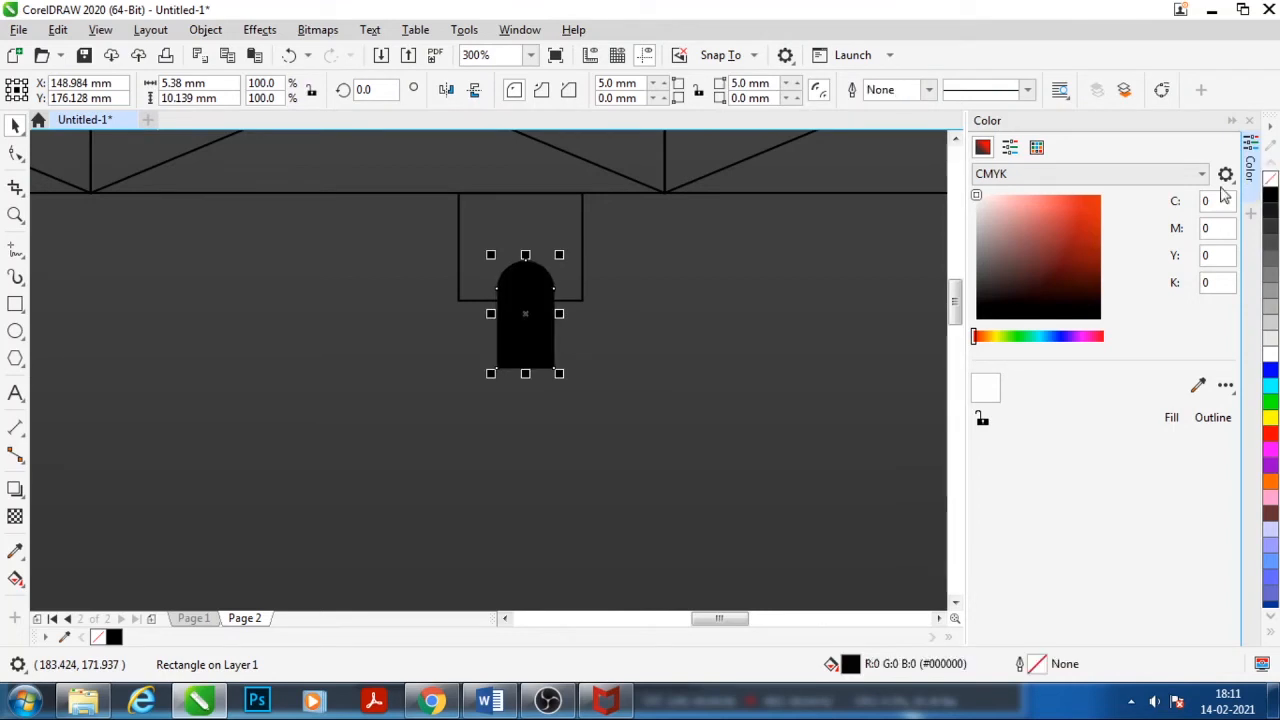
# Draw an ellipse about 12.6 mm wide and 7.9 mm high, centred over the lower end of the black bar
pyautogui.click(15, 331)
pyautogui.moveTo(457, 429); pyautogui.dragTo(596, 356)
pyautogui.moveTo(594, 357); pyautogui.dragTo(594, 357)
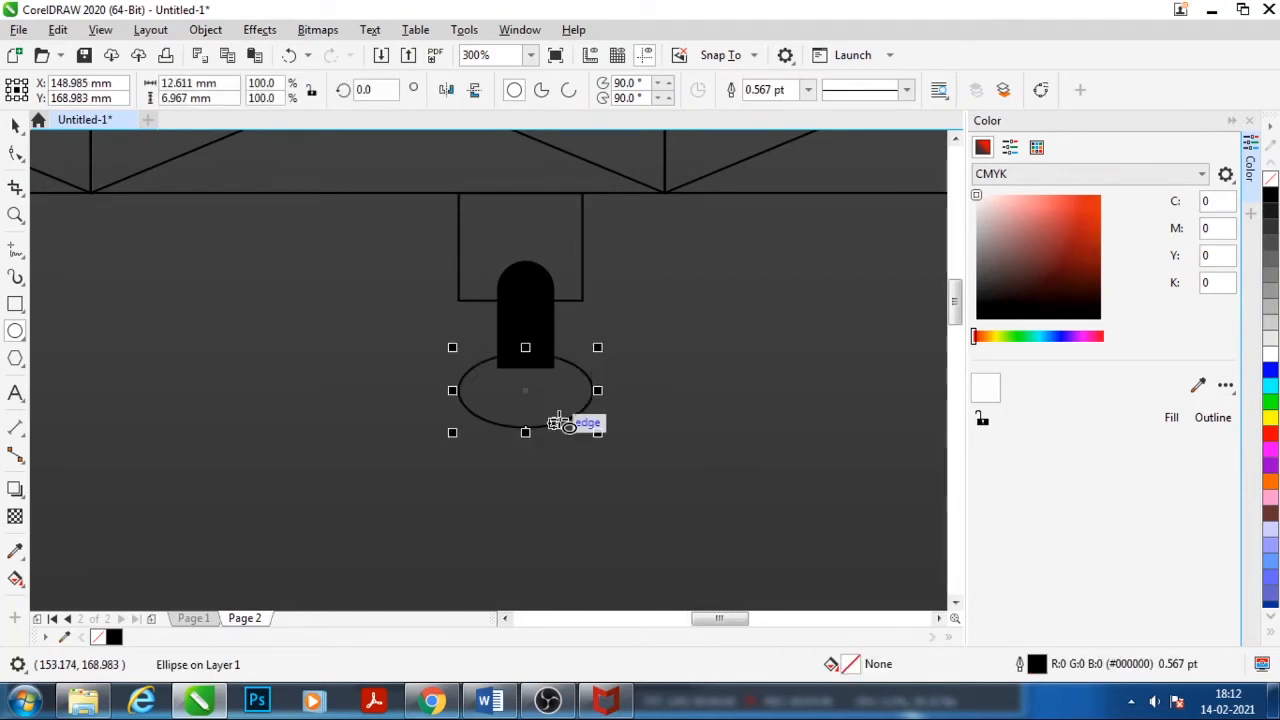
pyautogui.moveTo(527, 432); pyautogui.dragTo(530, 441)
pyautogui.click(16, 124)
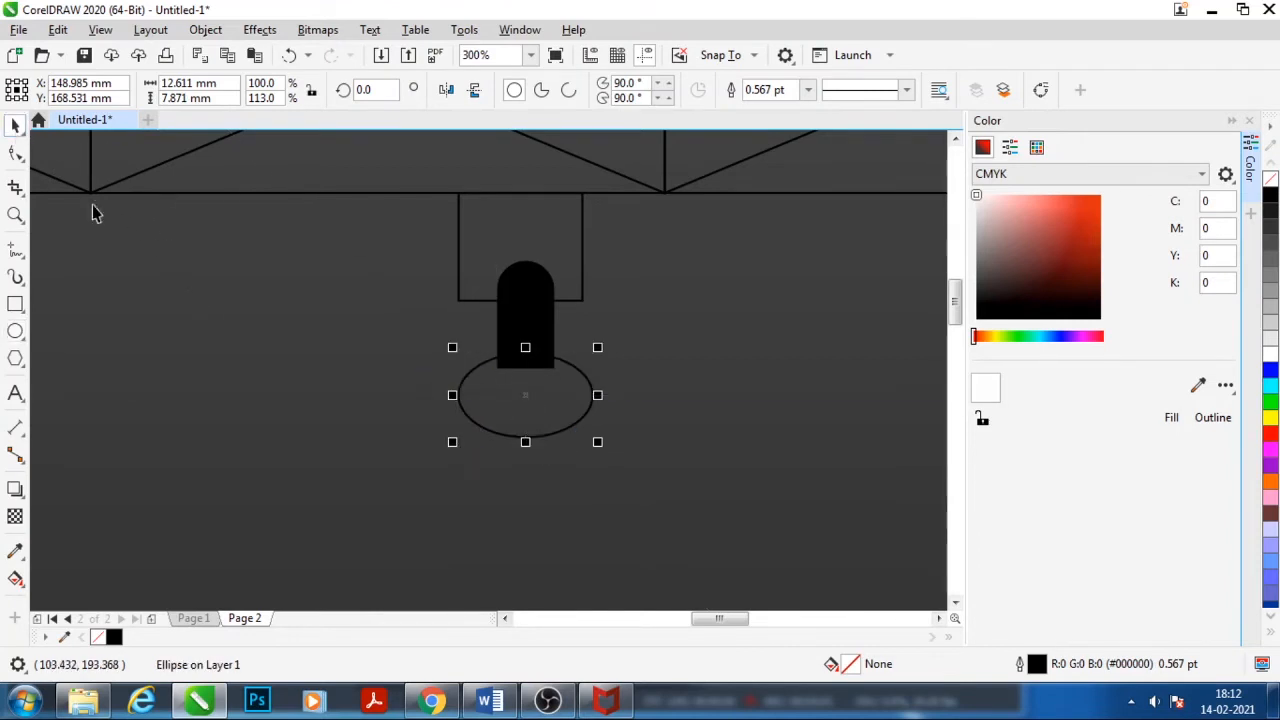
pyautogui.keyDown('shift'); pyautogui.click(513, 326); pyautogui.keyUp('shift')
pyautogui.click(669, 421)
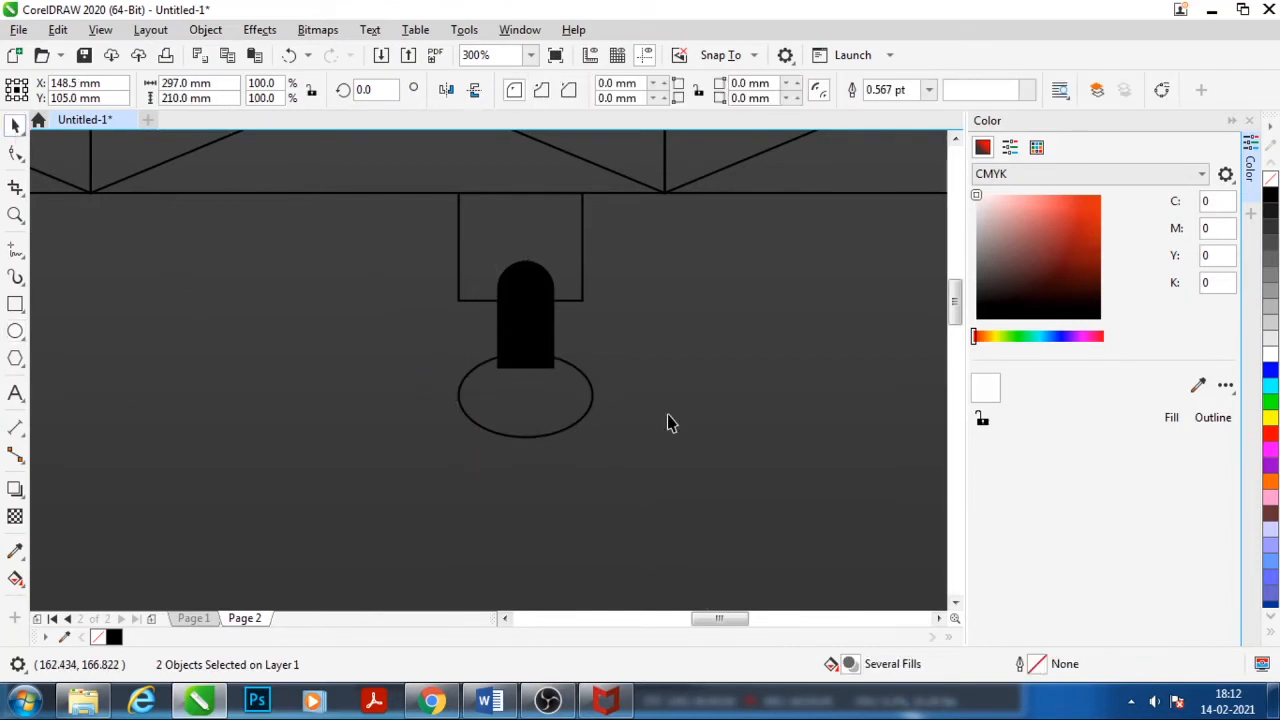
# Draw a second ellipse about 12.6 by 6.6 mm overlapping the lower-left side of the central ellipse
pyautogui.scroll(-1, 454, 291)
pyautogui.scroll(1, 503, 371)
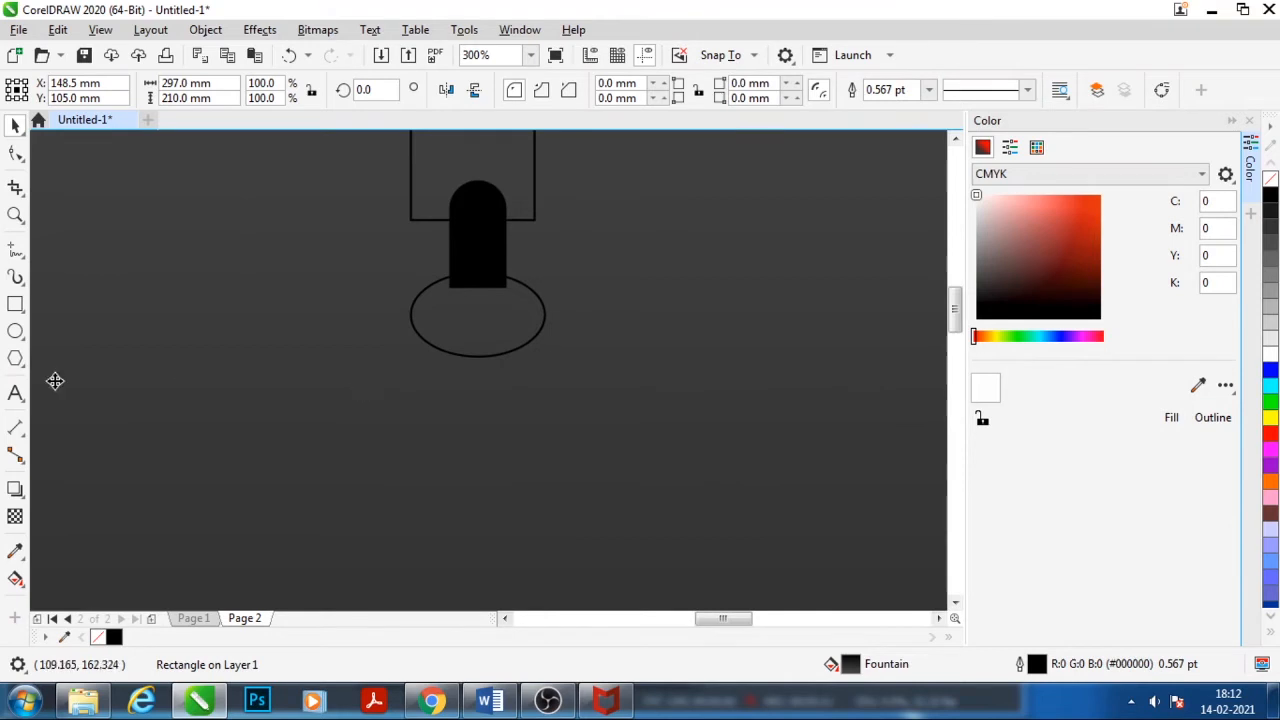
pyautogui.click(16, 331)
pyautogui.moveTo(322, 386); pyautogui.dragTo(463, 316)
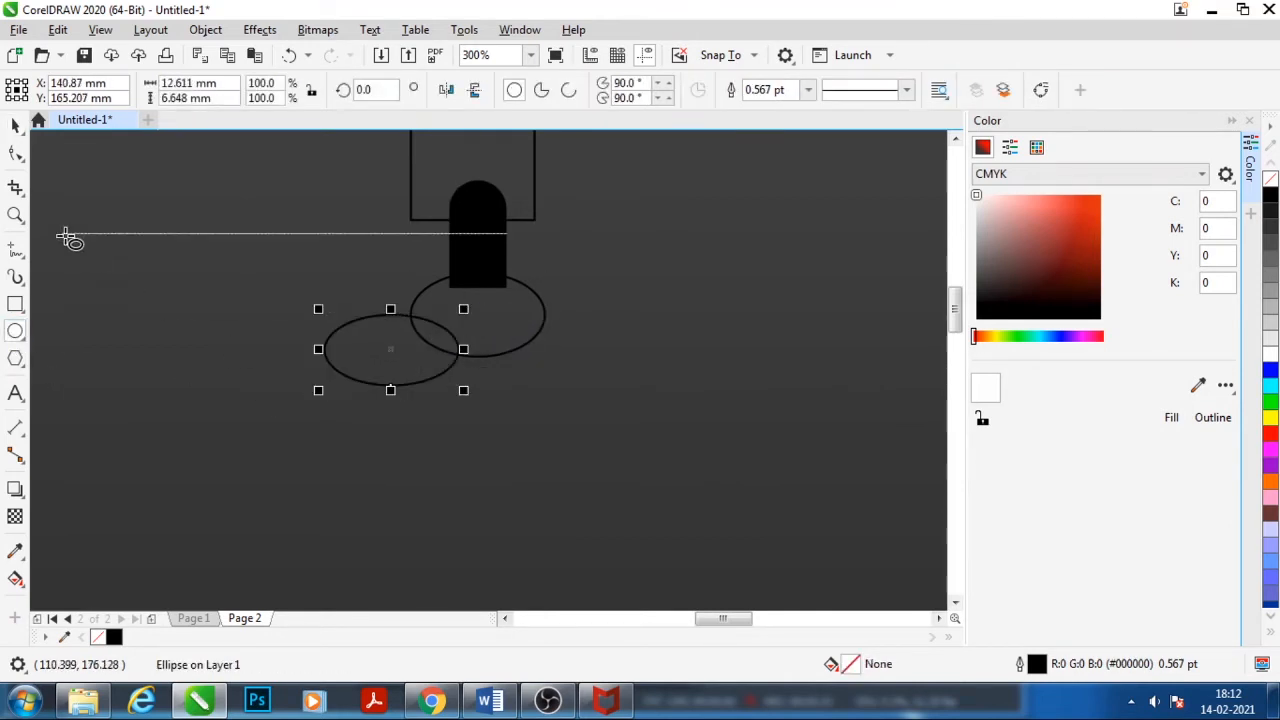
pyautogui.click(16, 124)
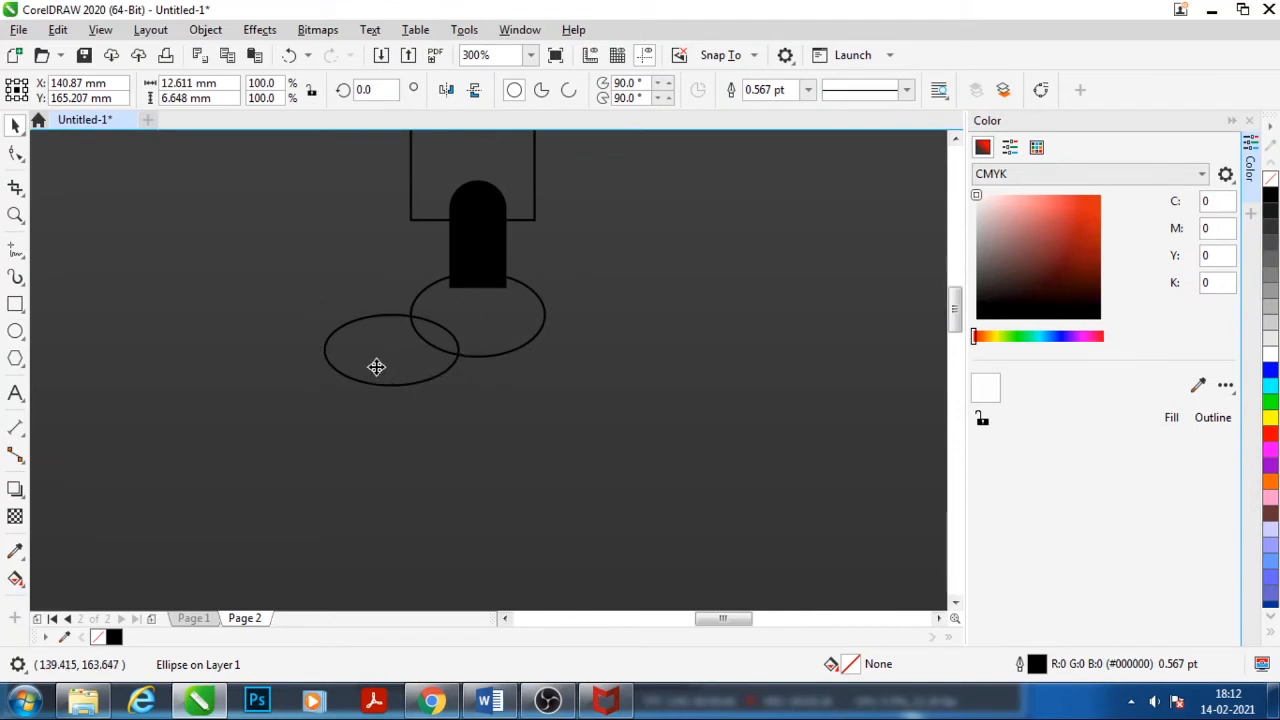
# Reshape the lower-left ellipse to about 10 by 9.5 mm and tilt it about 20.9 degrees
pyautogui.click(374, 366)
pyautogui.moveTo(318, 390); pyautogui.dragTo(405, 406)
pyautogui.click(368, 375)
# Mirror a copy of the tilted ellipse to the right and move the left one slightly inward under the central ellipse
pyautogui.moveTo(343, 371); pyautogui.dragTo(553, 393)
pyautogui.click(417, 400)
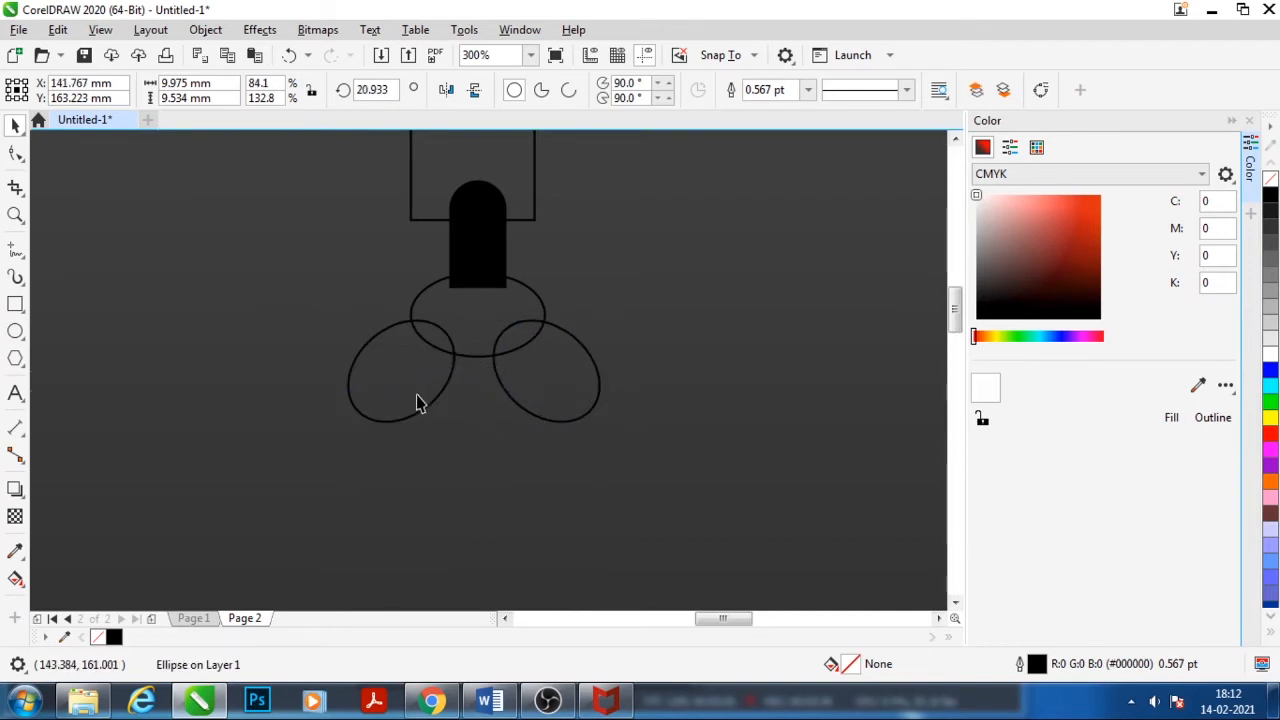
pyautogui.moveTo(417, 400); pyautogui.dragTo(427, 401)
# Trim the central ellipse with the right tilted ellipse, then delete the right tilted ellipse
pyautogui.click(558, 411)
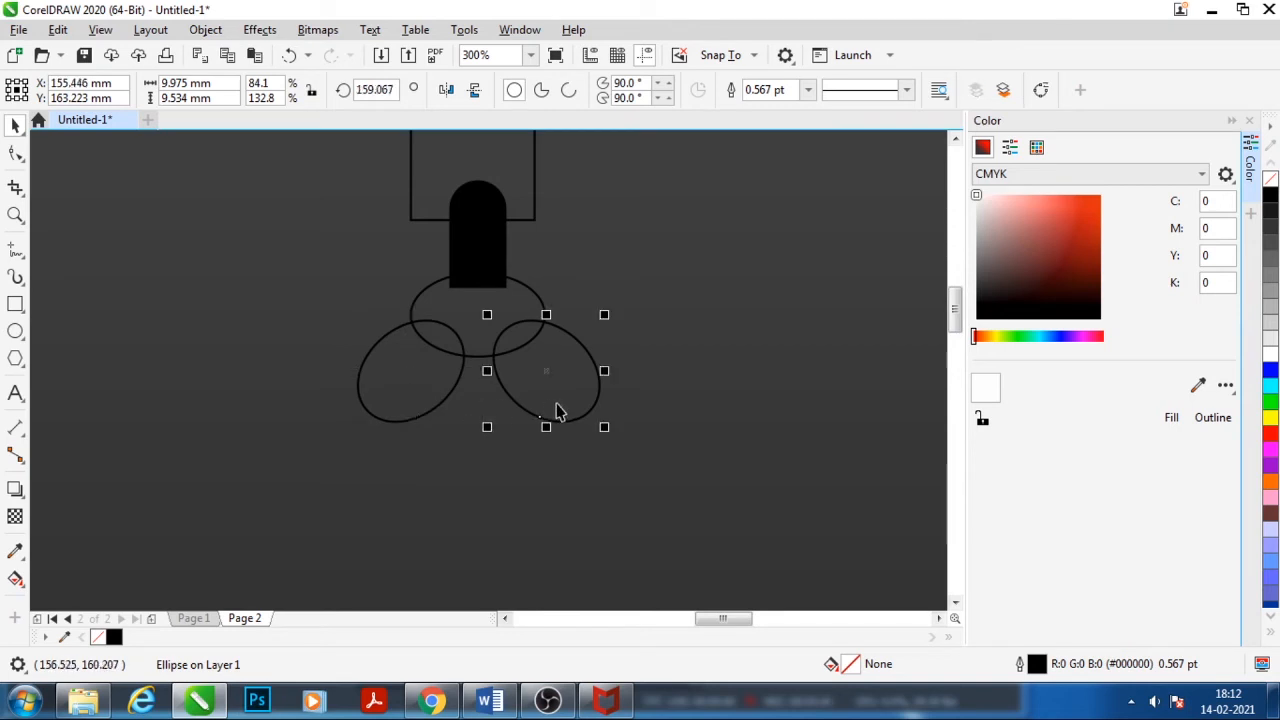
pyautogui.keyDown('shift'); pyautogui.click(520, 300); pyautogui.keyUp('shift')
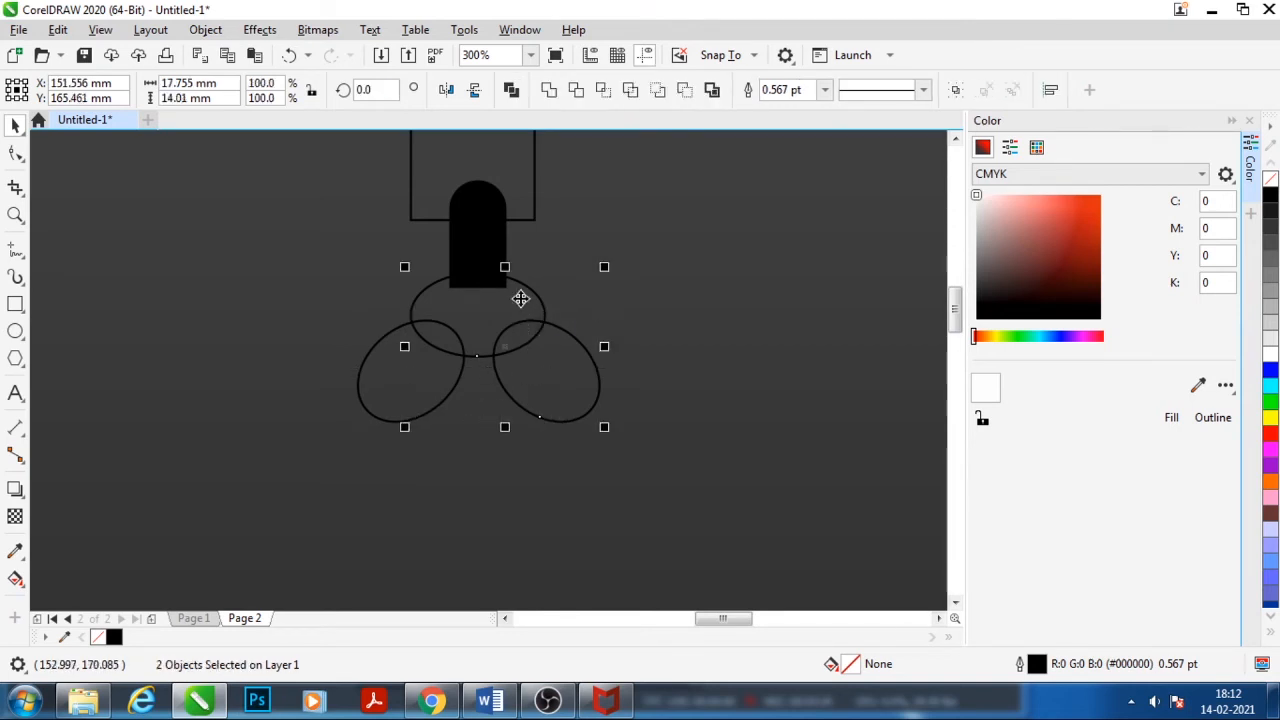
pyautogui.click(577, 91)
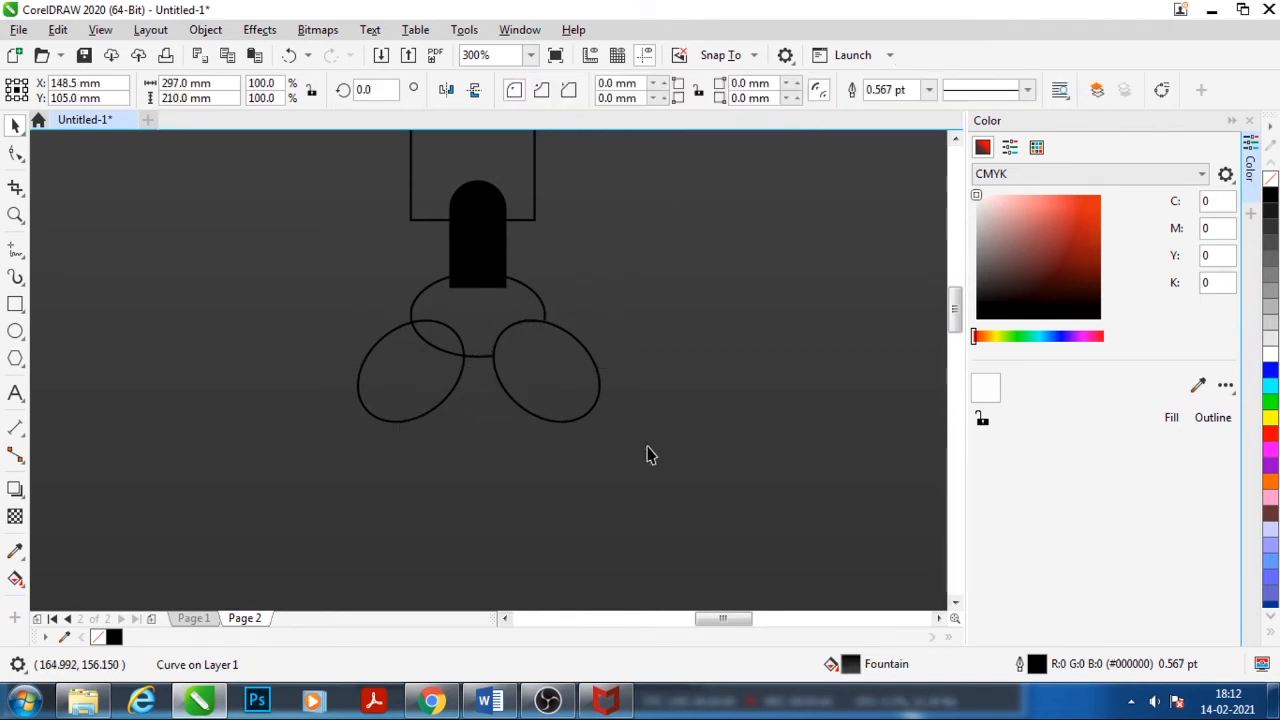
pyautogui.click(543, 408)
pyautogui.rightClick(548, 408)
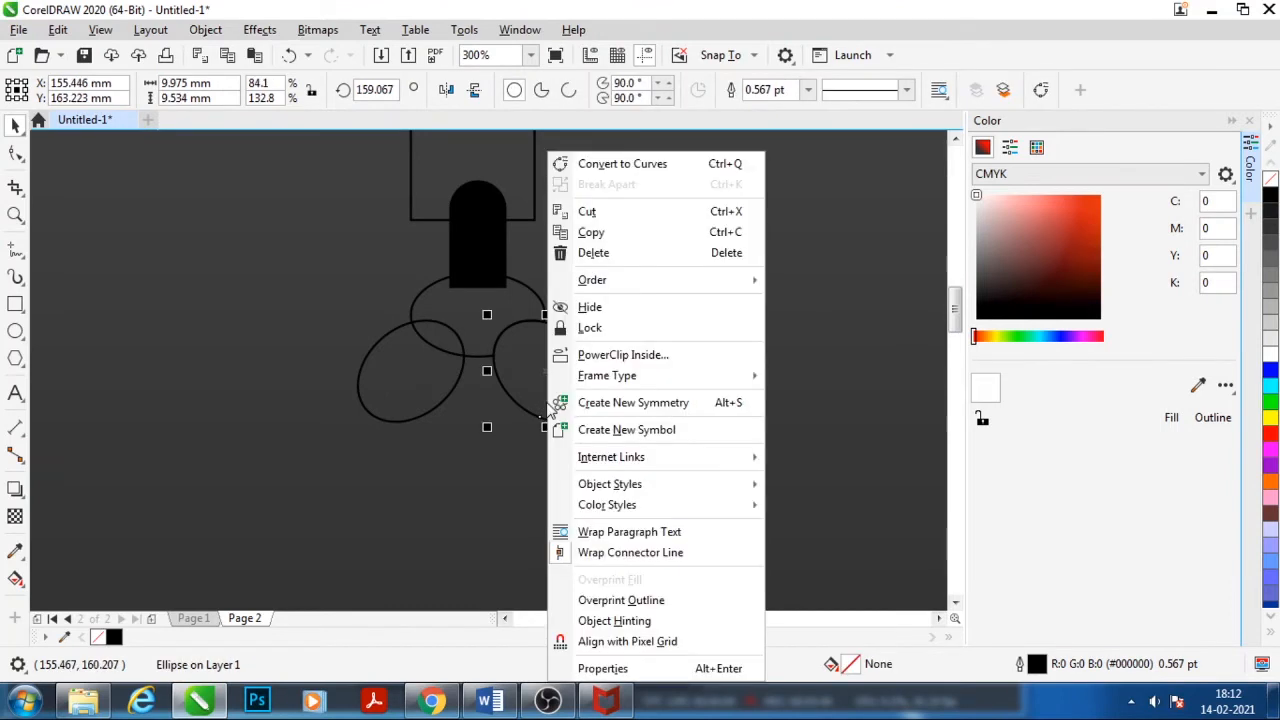
pyautogui.click(598, 255)
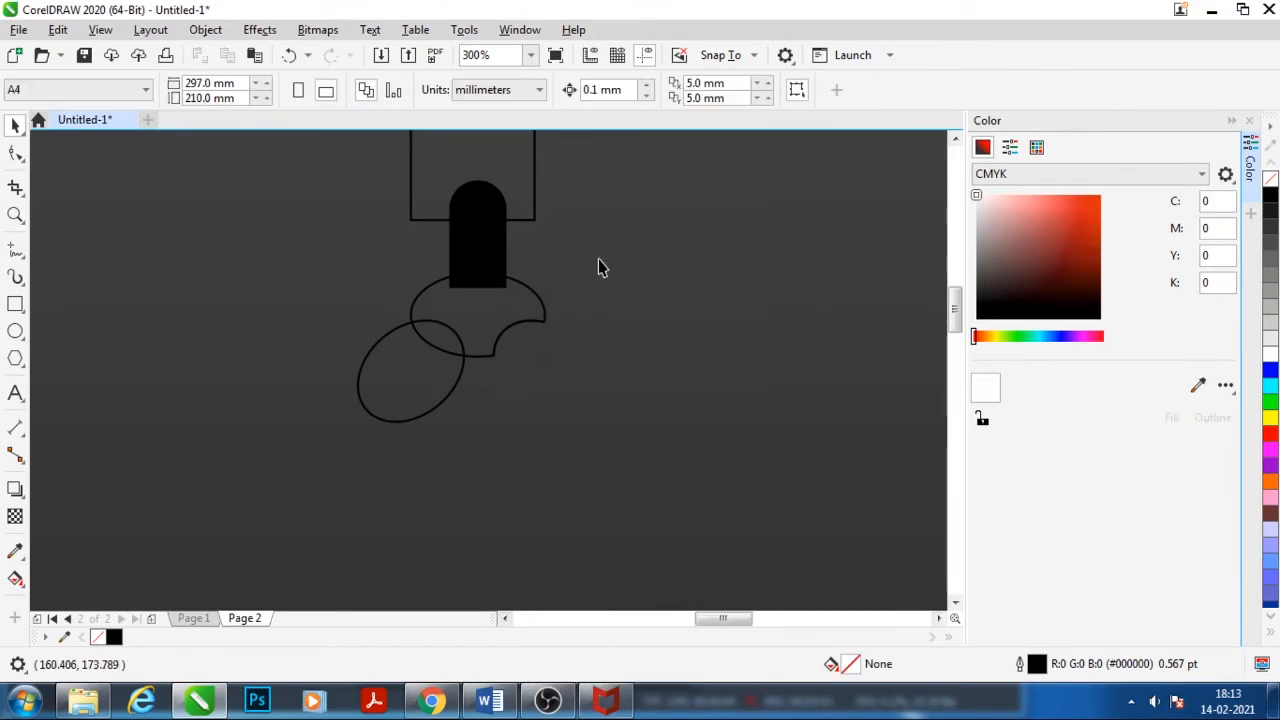
# Trim the central ellipse with the left tilted ellipse and delete the left tilted ellipse
pyautogui.click(427, 383)
pyautogui.keyDown('shift'); pyautogui.click(482, 350); pyautogui.keyUp('shift')
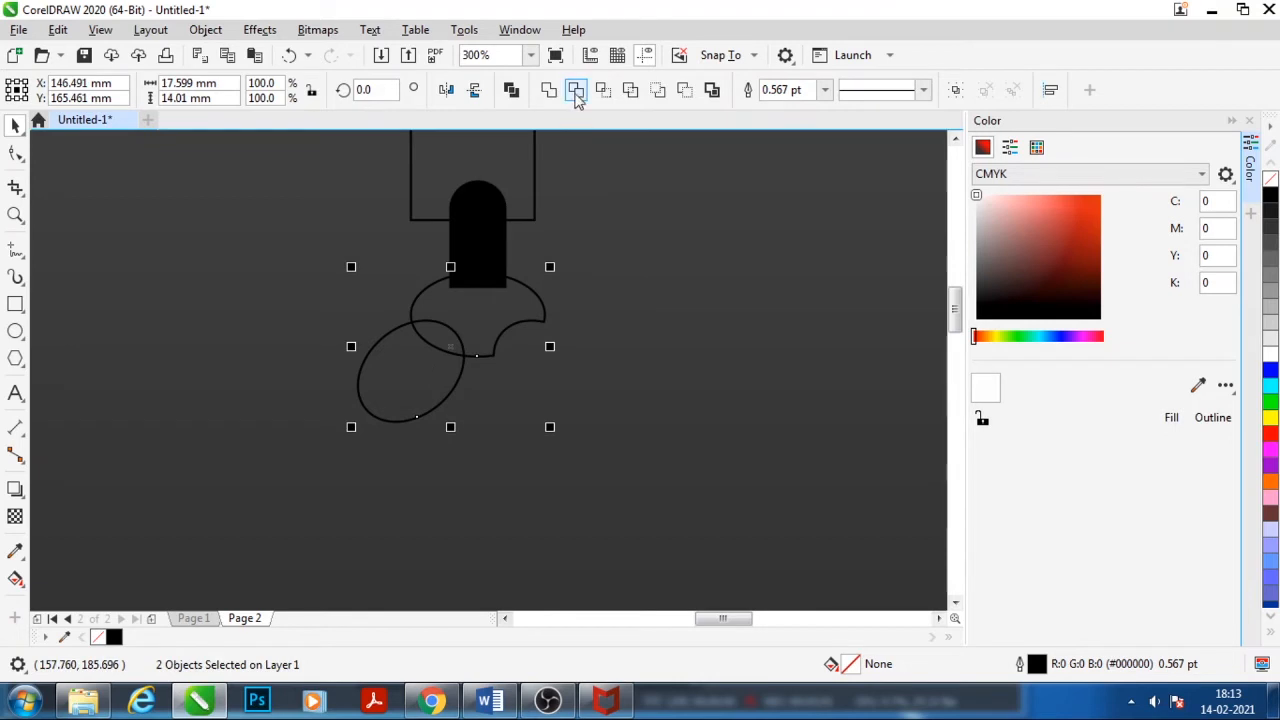
pyautogui.click(577, 97)
pyautogui.click(463, 477)
pyautogui.click(405, 394)
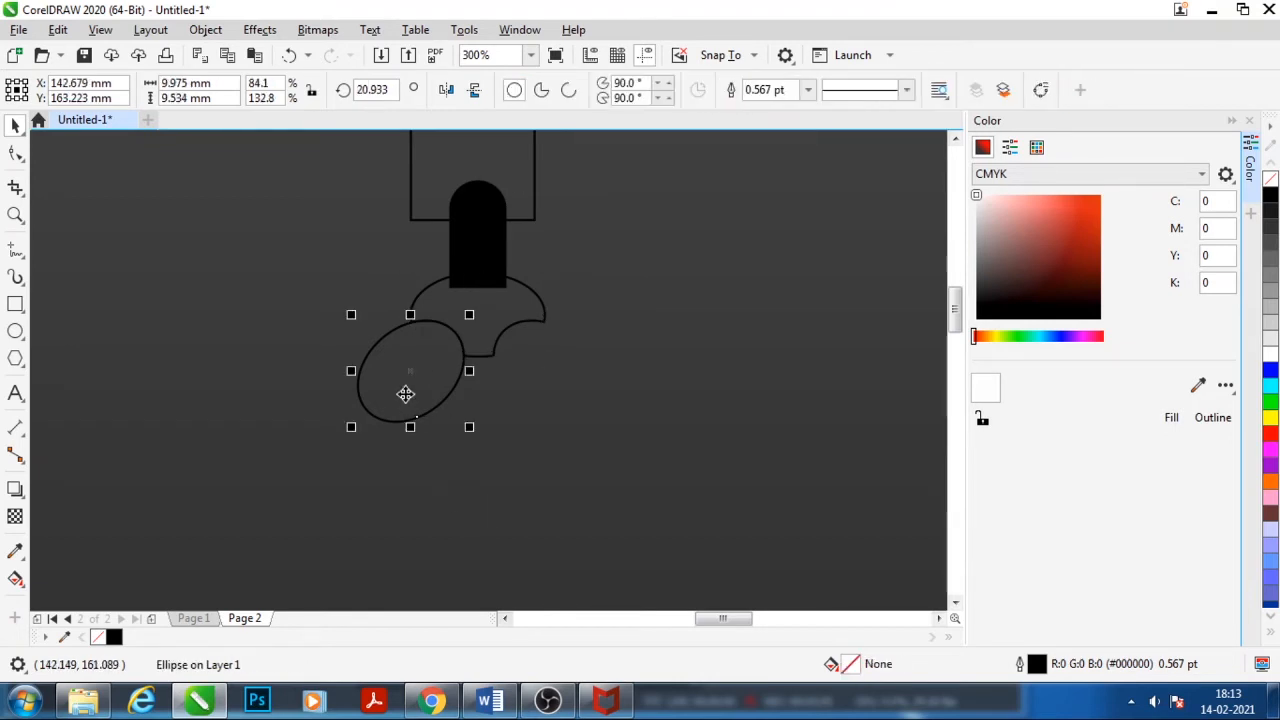
pyautogui.press('Delete')
# Fill the trimmed shape below the bar with black and remove its outline
pyautogui.click(463, 343)
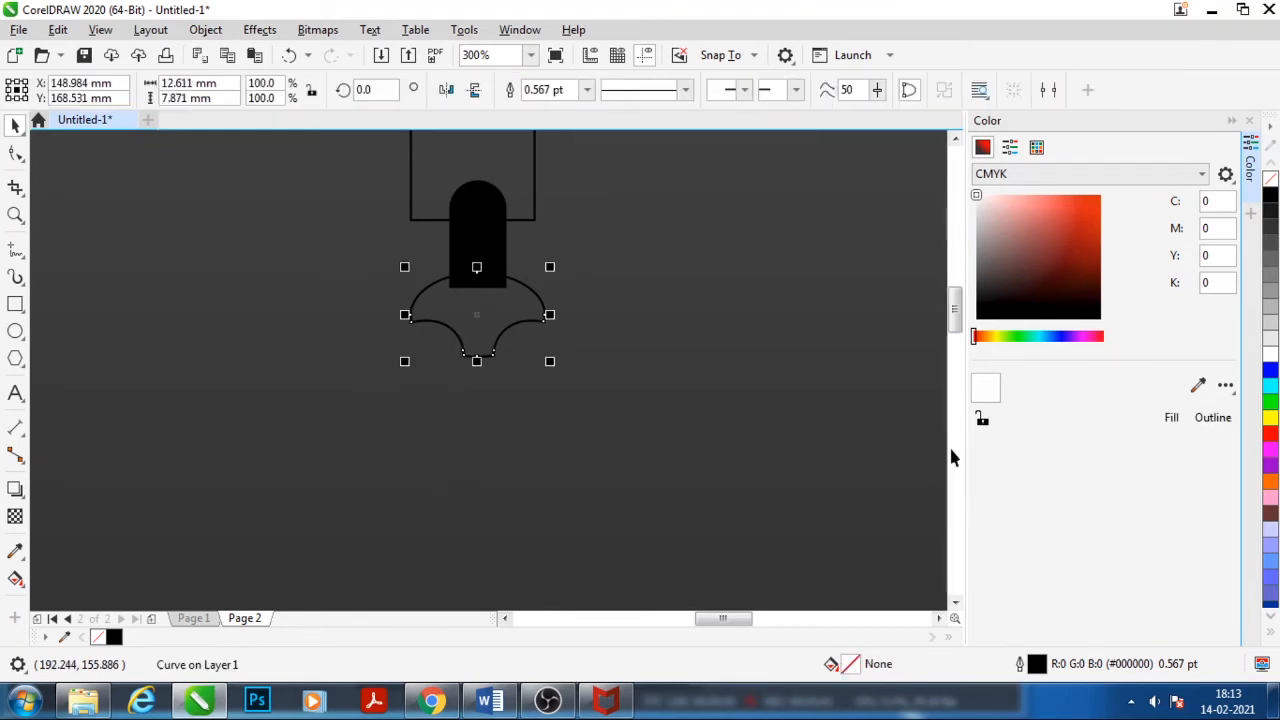
pyautogui.click(1271, 196)
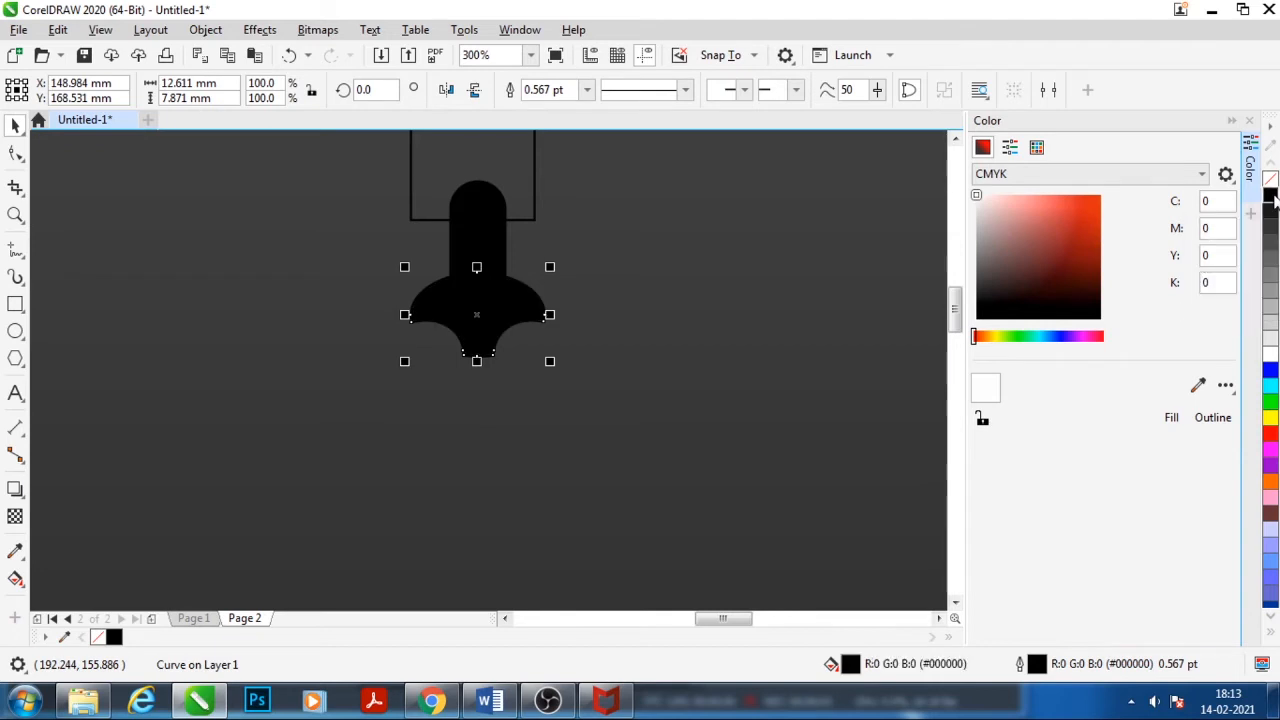
pyautogui.rightClick(1266, 183)
pyautogui.click(444, 473)
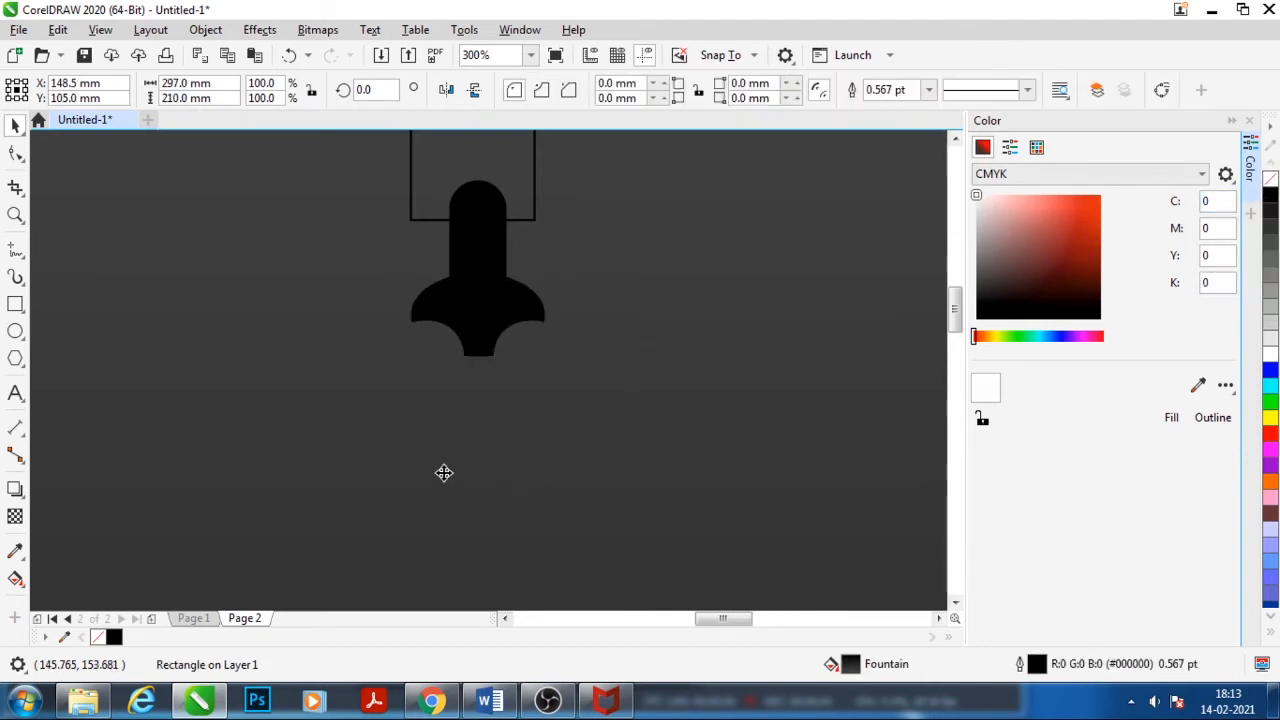
# Apply a vertical linear fountain fill to the rounded bar, running from black at its lower end to dark grey at its upper end
pyautogui.click(489, 284)
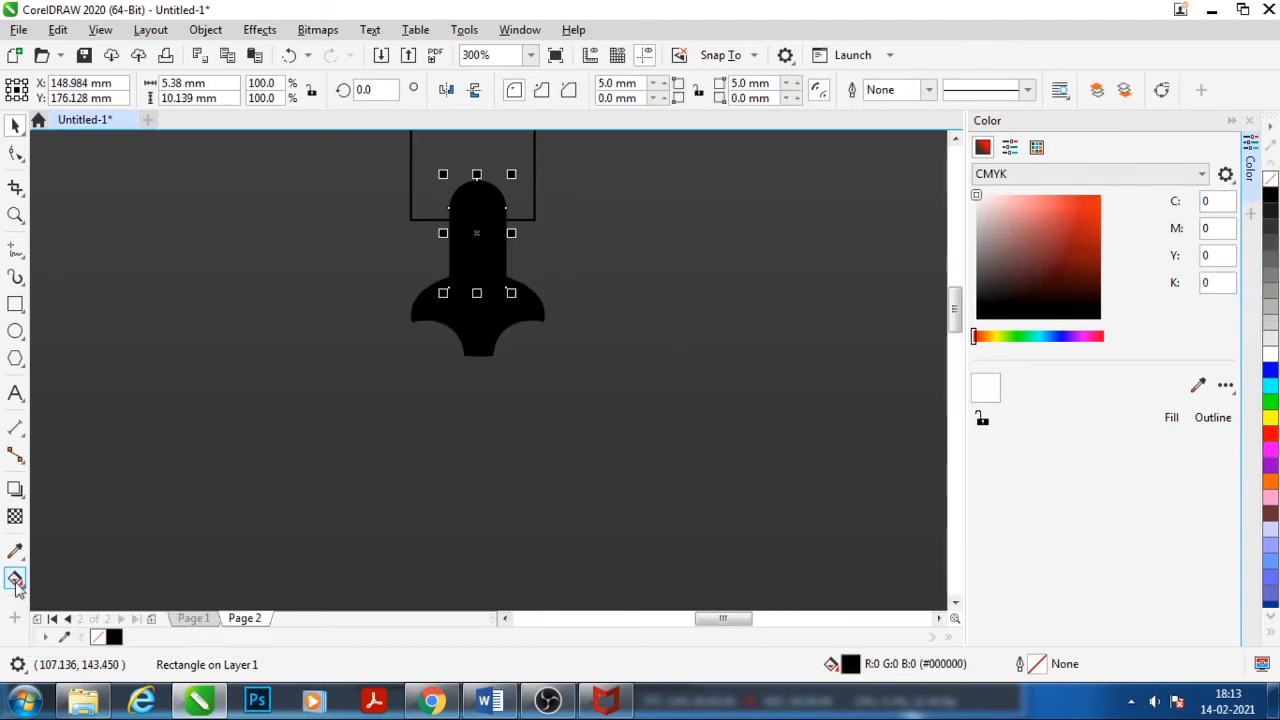
pyautogui.click(15, 580)
pyautogui.click(478, 300)
pyautogui.moveTo(481, 297); pyautogui.dragTo(478, 182)
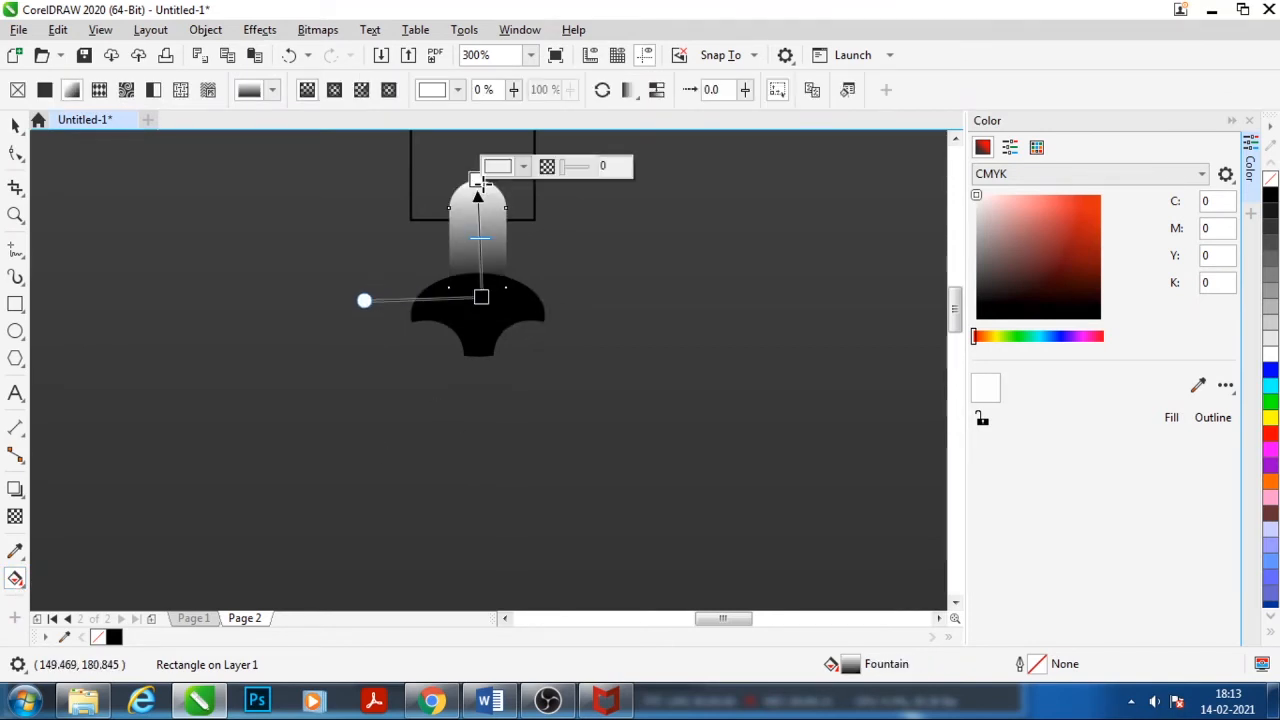
pyautogui.click(524, 167)
pyautogui.moveTo(499, 372)
pyautogui.mouseDown()
pyautogui.moveTo(487, 388)
pyautogui.moveTo(483, 356)
pyautogui.mouseUp()
pyautogui.click(390, 421)
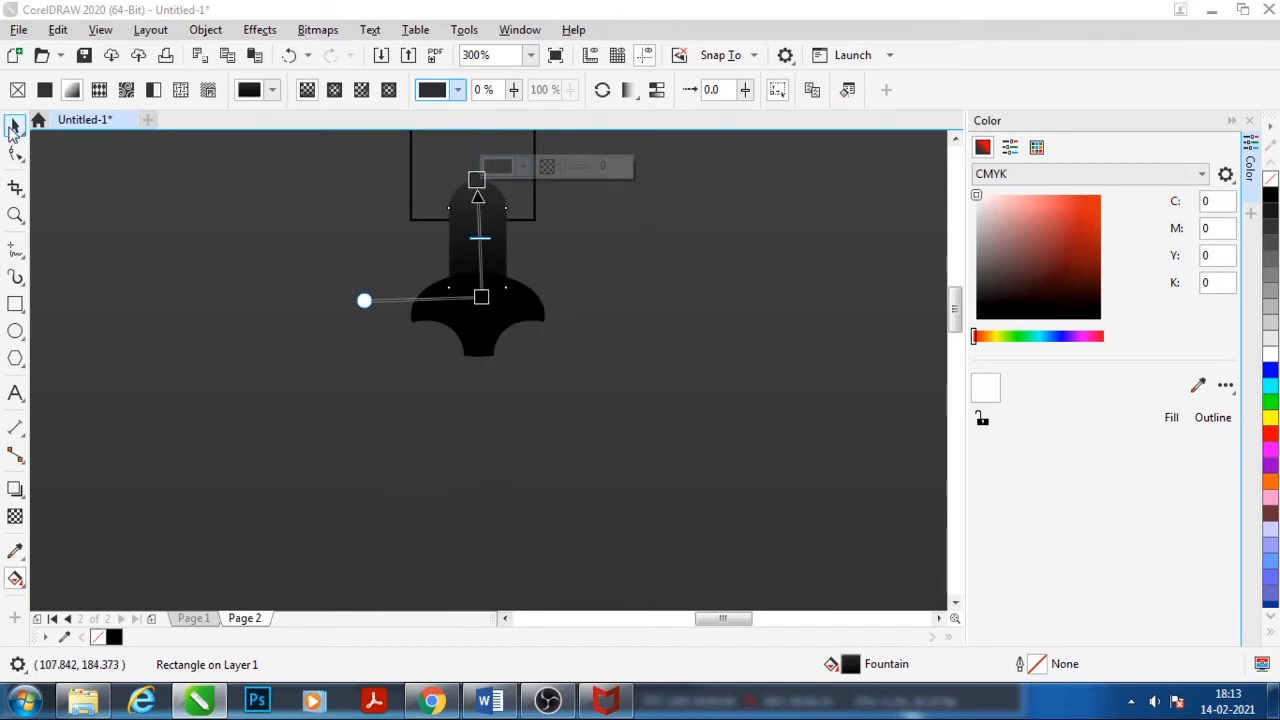
pyautogui.click(14, 128)
pyautogui.click(497, 383)
# Group the rounded bar with the black trimmed shape beneath it
pyautogui.scroll(-2, 561, 343)
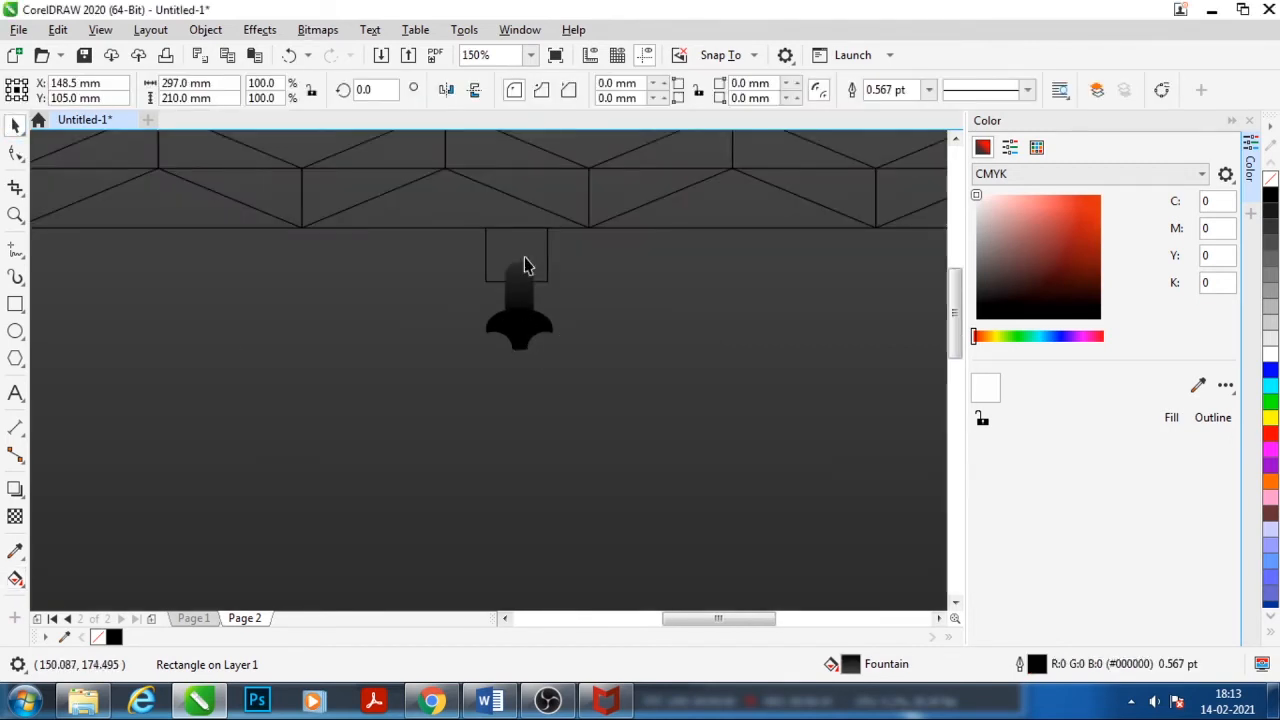
pyautogui.scroll(-2, 520, 250)
pyautogui.scroll(1, 525, 255)
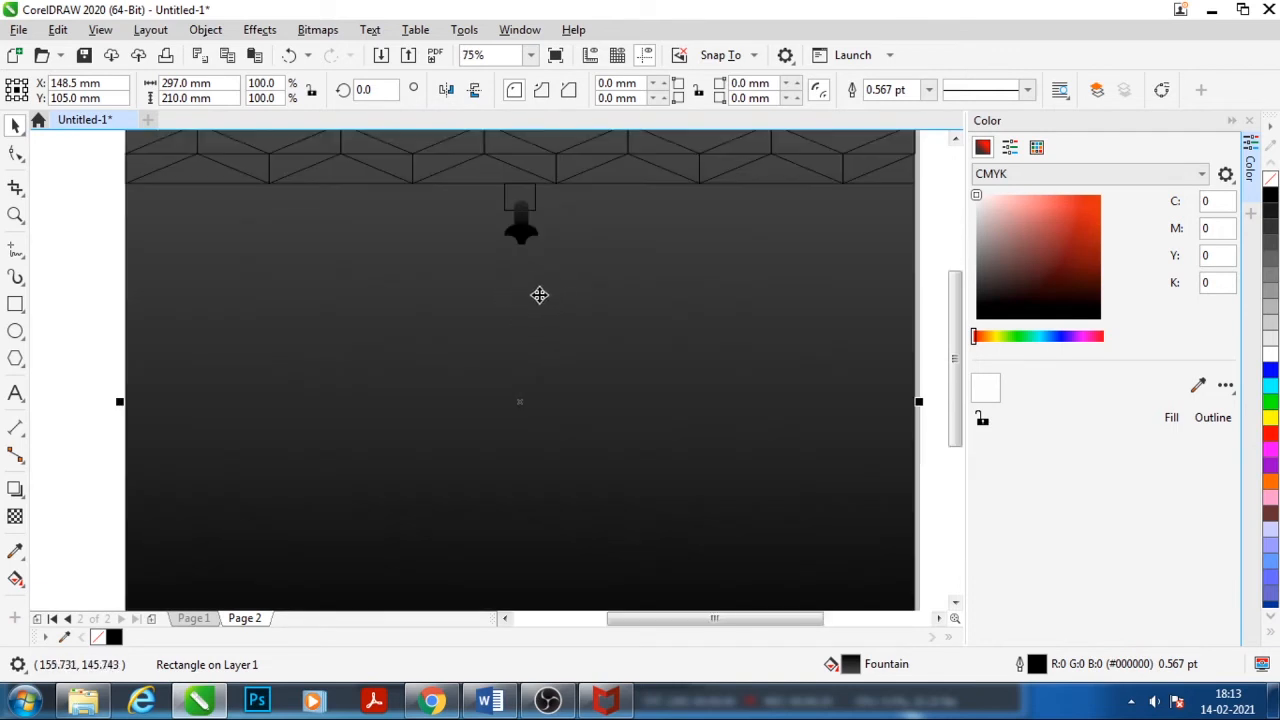
pyautogui.moveTo(72, 290); pyautogui.dragTo(620, 198)
pyautogui.hotkey('ctrl', 'g')
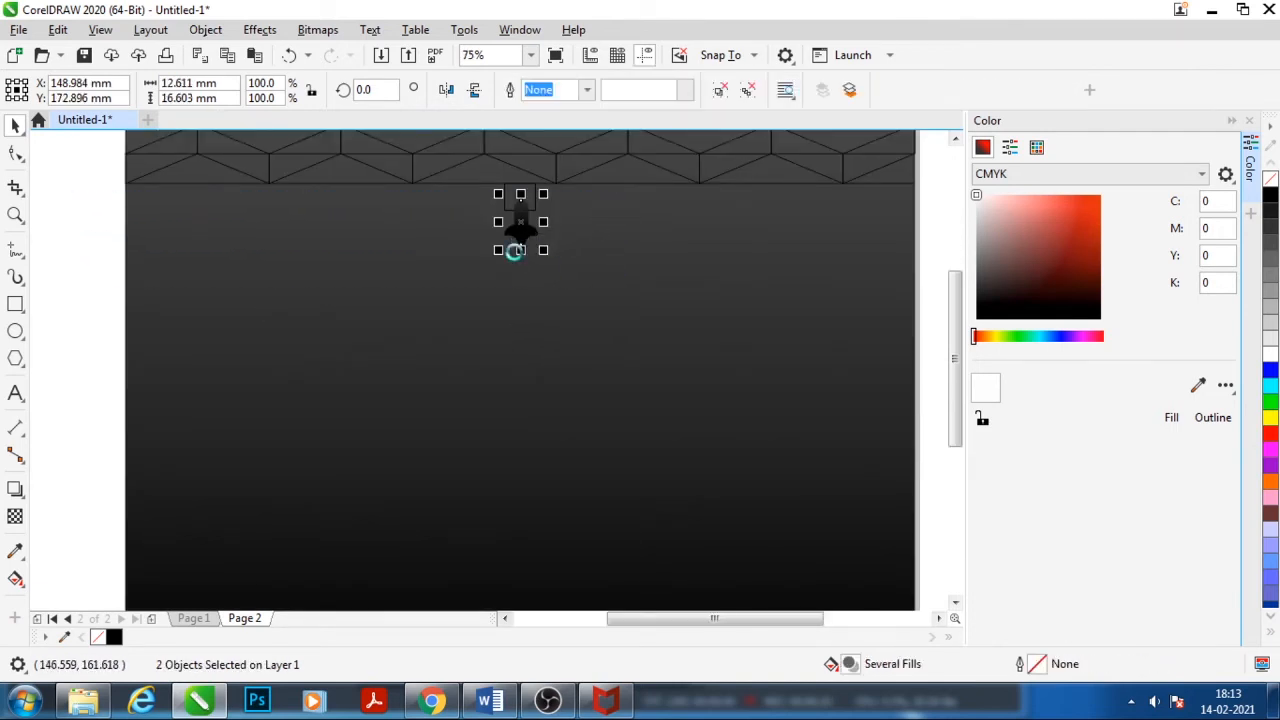
pyautogui.scroll(-1, 480, 217)
pyautogui.scroll(1, 473, 240)
pyautogui.scroll(-1, 473, 240)
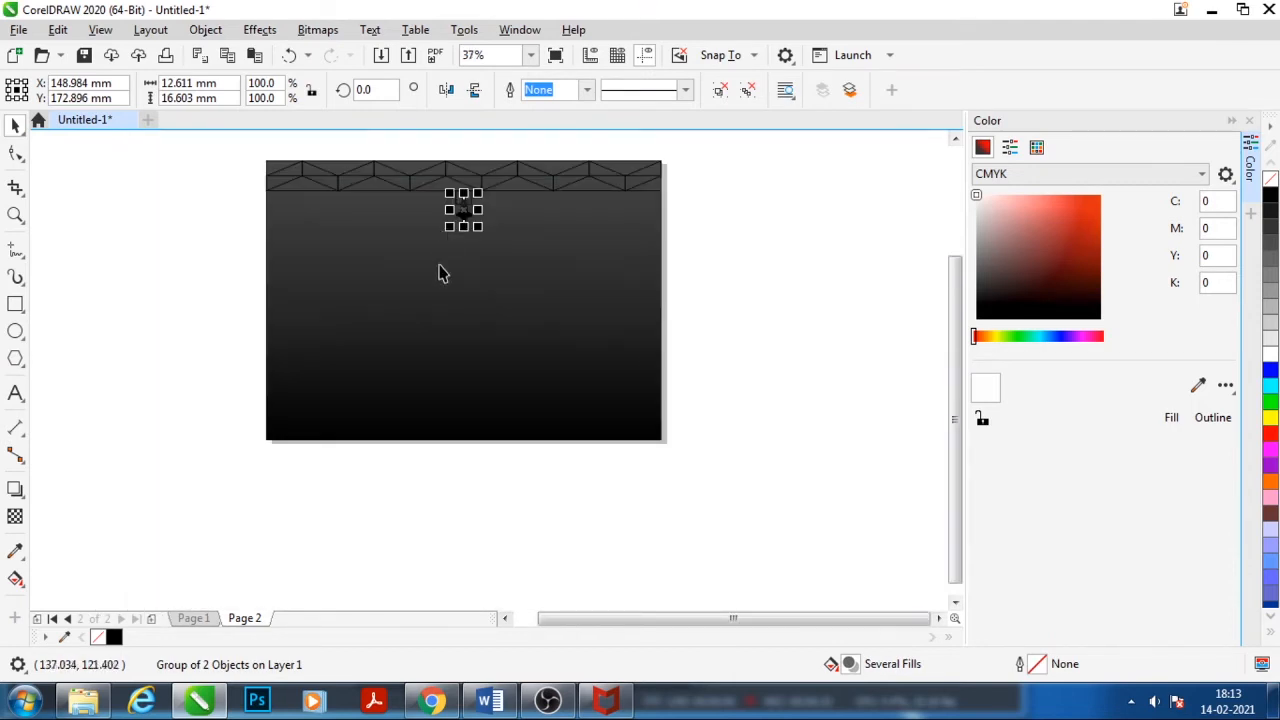
pyautogui.click(547, 508)
pyautogui.scroll(1, 447, 390)
pyautogui.scroll(-1, 447, 390)
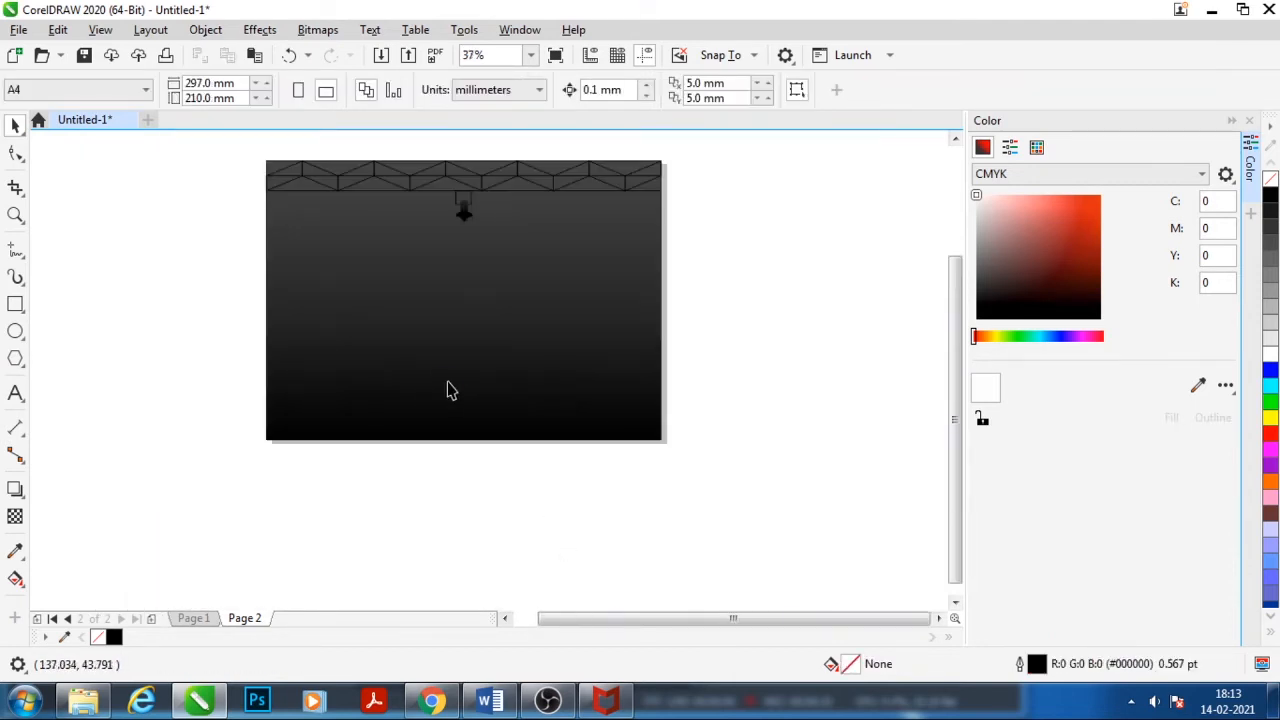
pyautogui.scroll(1, 479, 231)
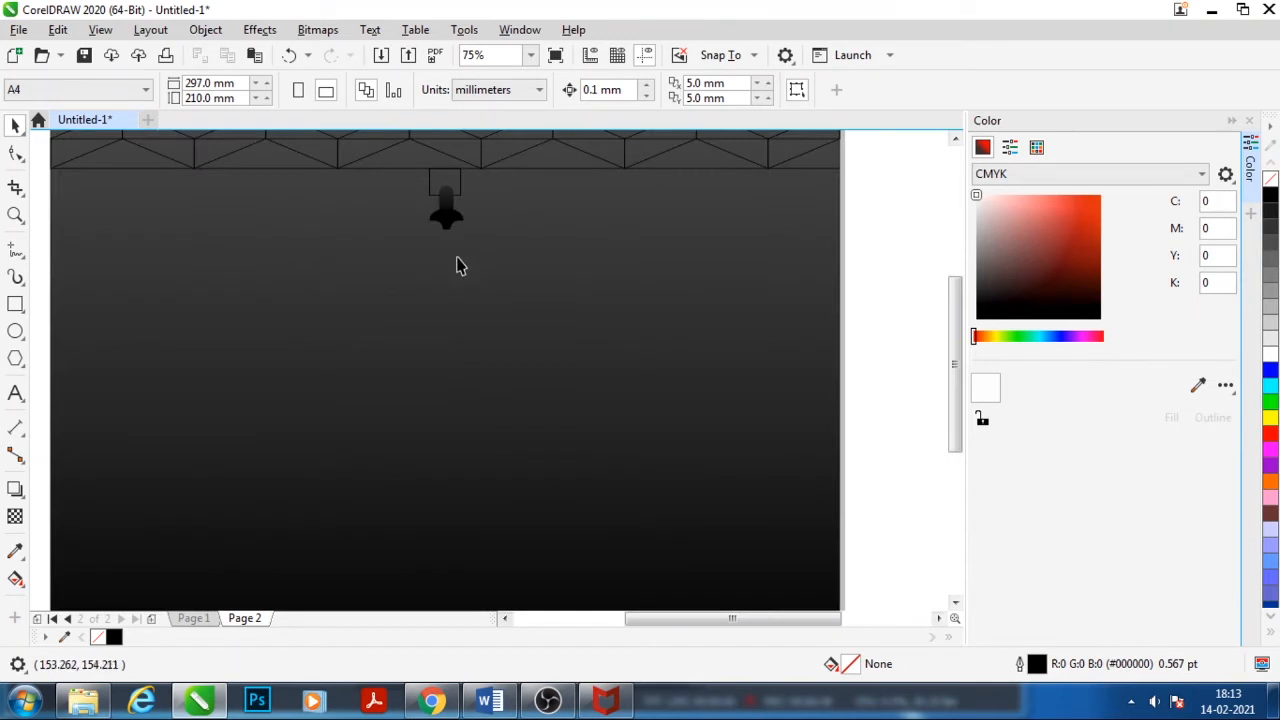
pyautogui.scroll(-1, 452, 222)
# Draw a flat ellipse about 12.6 by 1.5 mm across the black shape's lower edge, filled white without an outline
pyautogui.scroll(2, 451, 215)
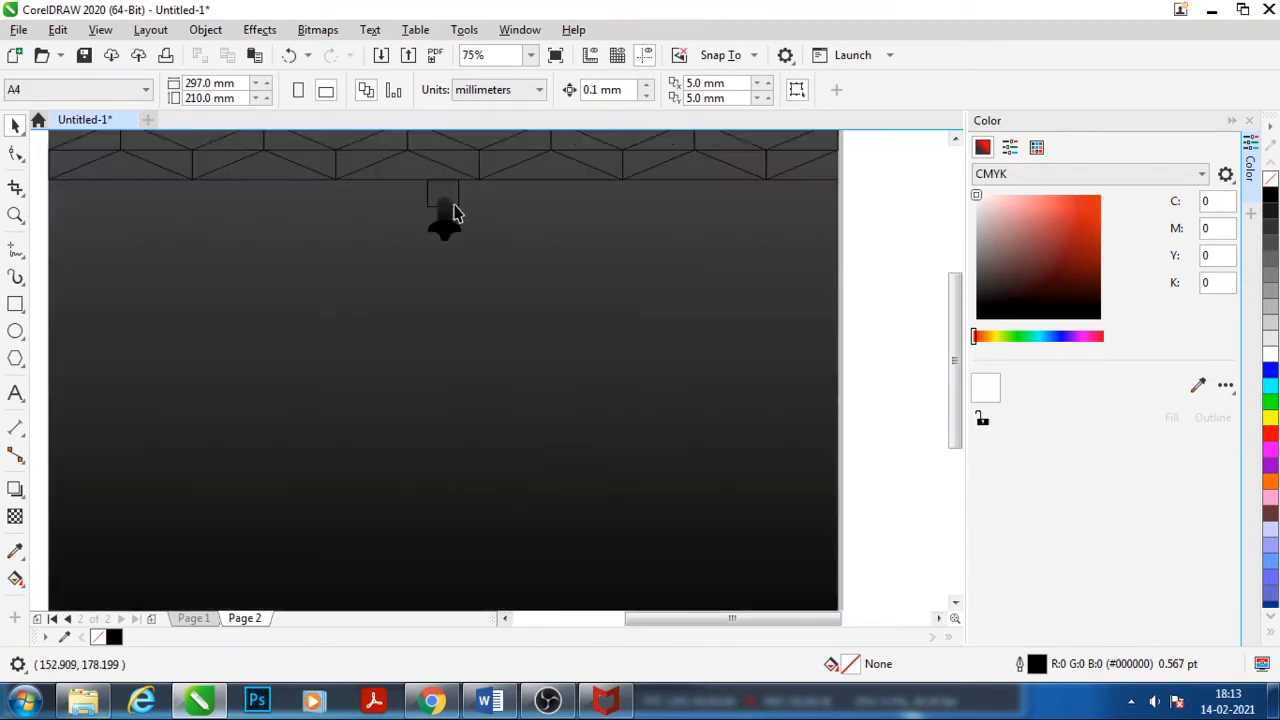
pyautogui.click(16, 332)
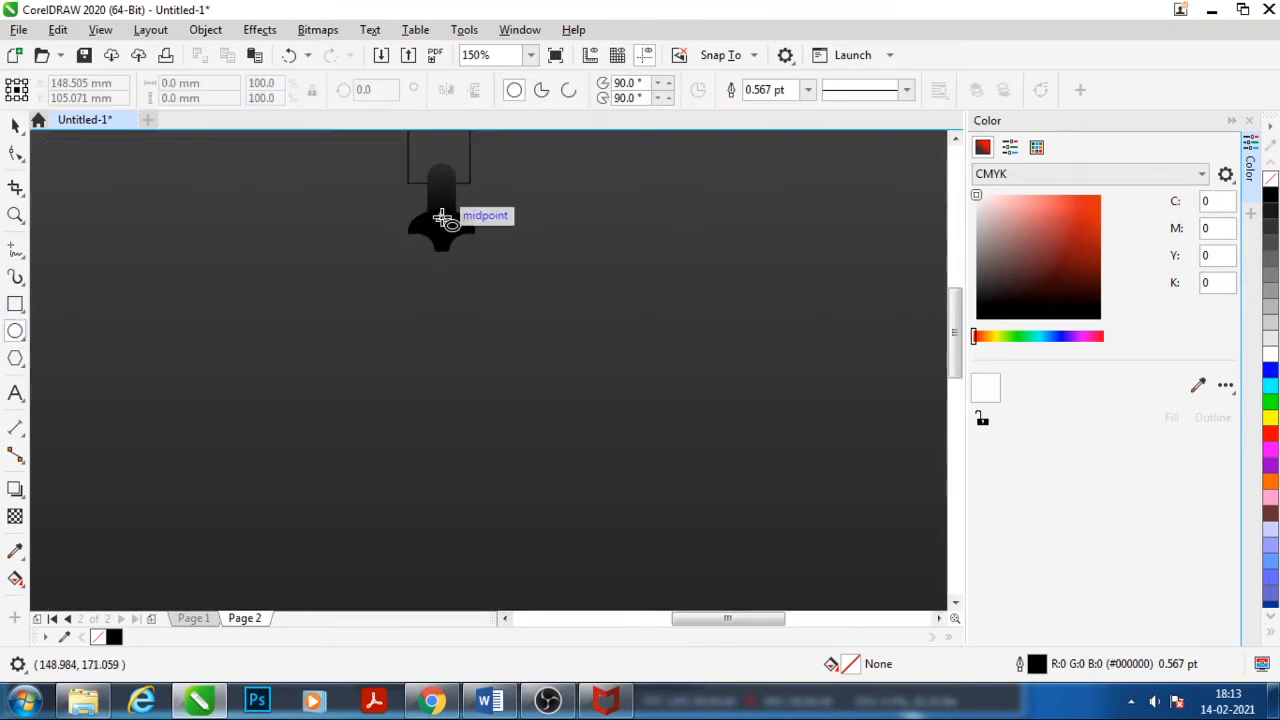
pyautogui.scroll(1, 443, 214)
pyautogui.moveTo(361, 248); pyautogui.dragTo(500, 262)
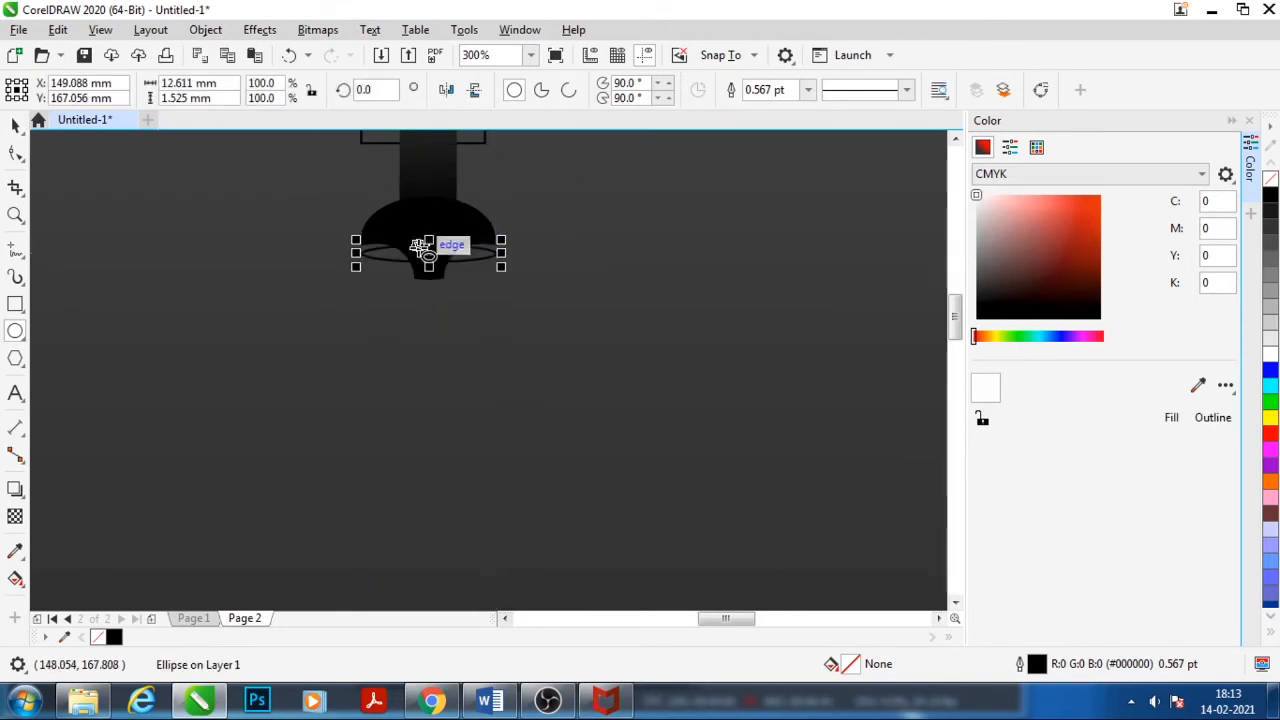
pyautogui.scroll(1, 423, 247)
pyautogui.click(16, 124)
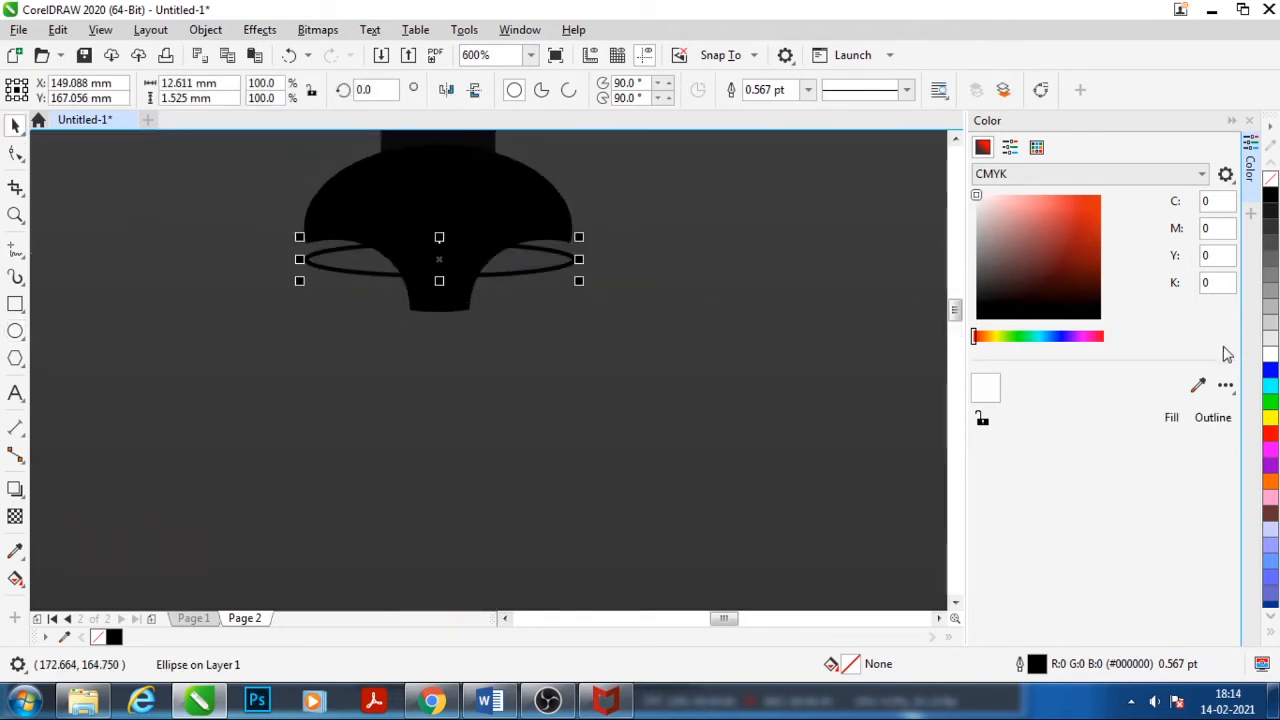
pyautogui.click(1268, 351)
pyautogui.rightClick(1270, 182)
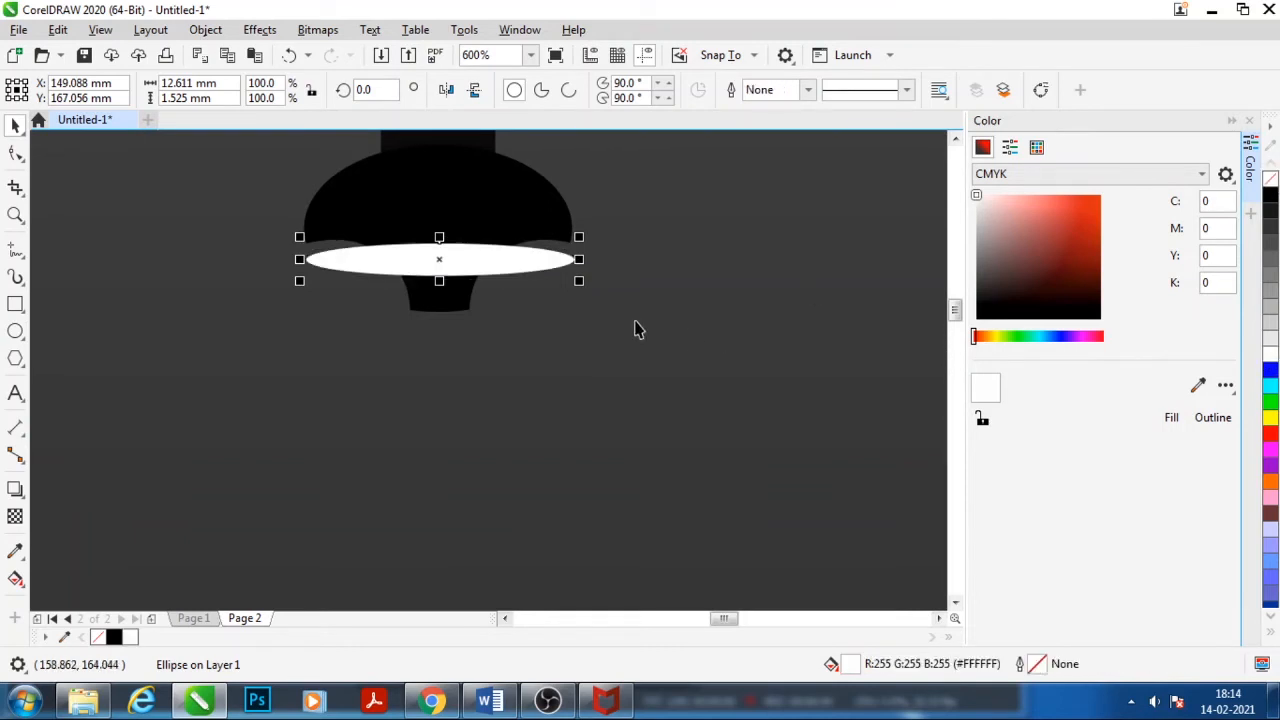
# Move the white ellipse up about 1 mm onto the black shape's side tips and centre it horizontally on the grouped lamp
pyautogui.moveTo(443, 258); pyautogui.dragTo(443, 237)
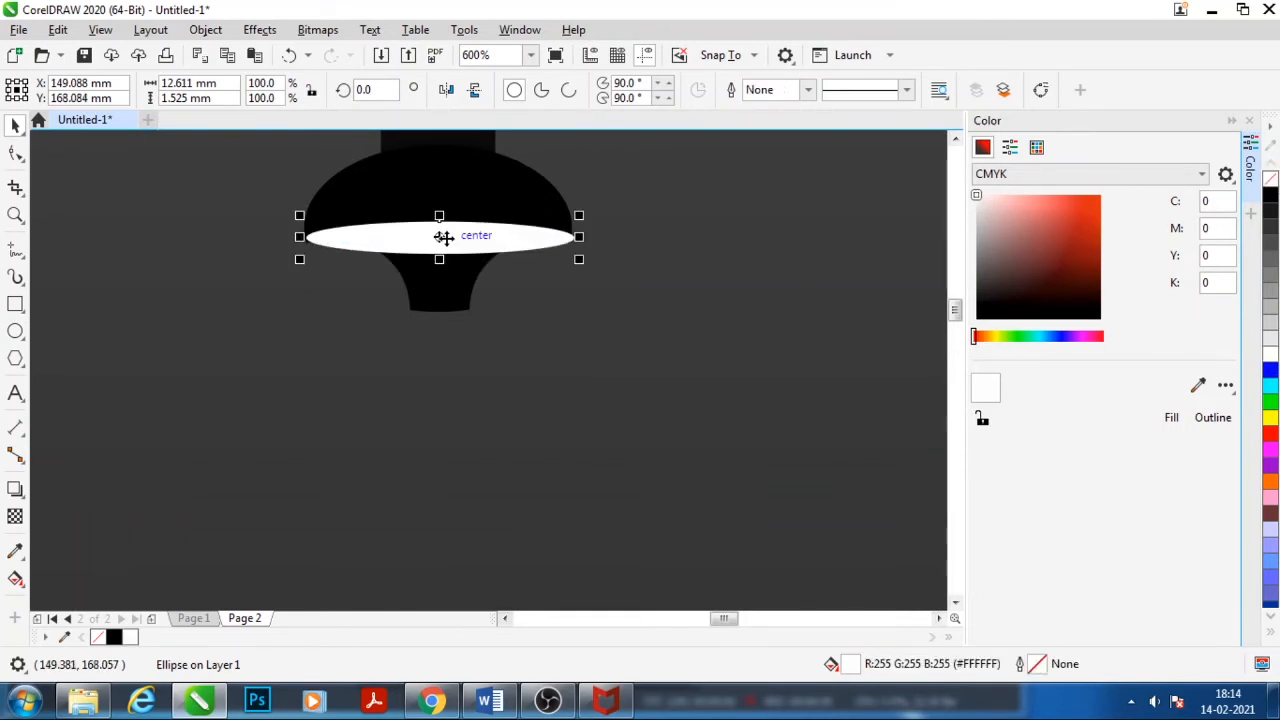
pyautogui.keyDown('shift'); pyautogui.click(443, 303); pyautogui.keyUp('shift')
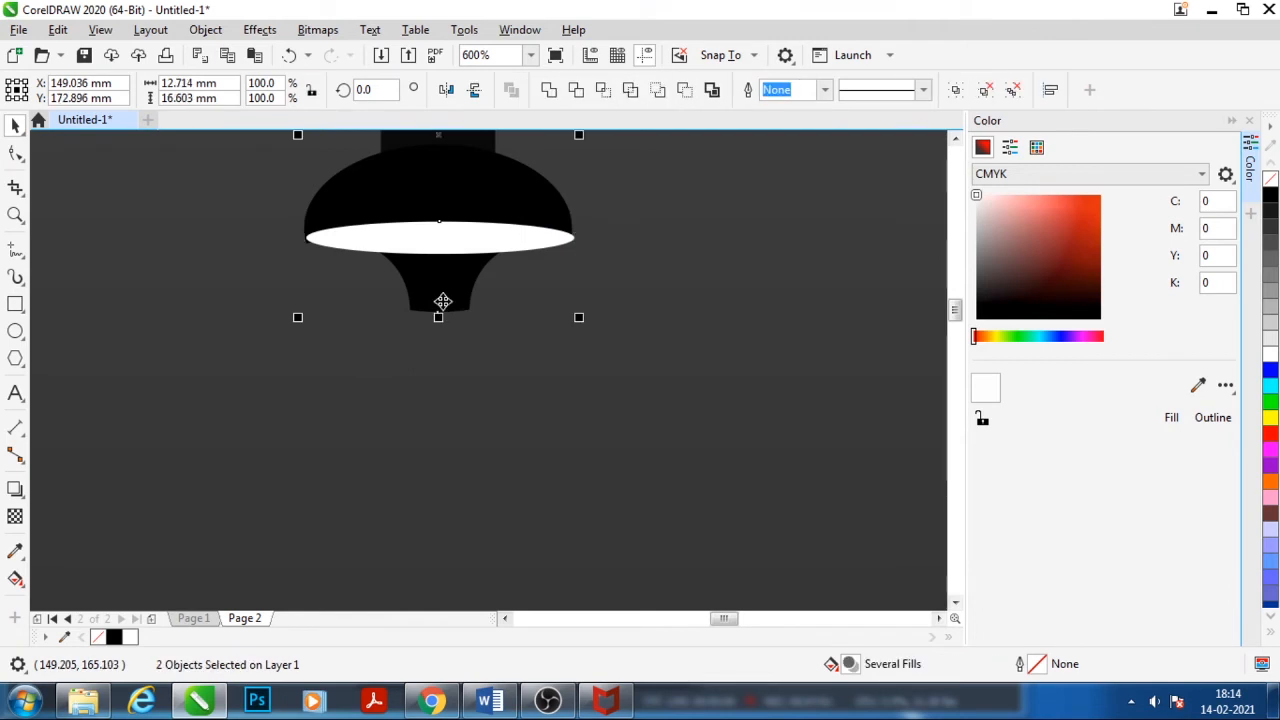
pyautogui.click(469, 369)
pyautogui.click(435, 238)
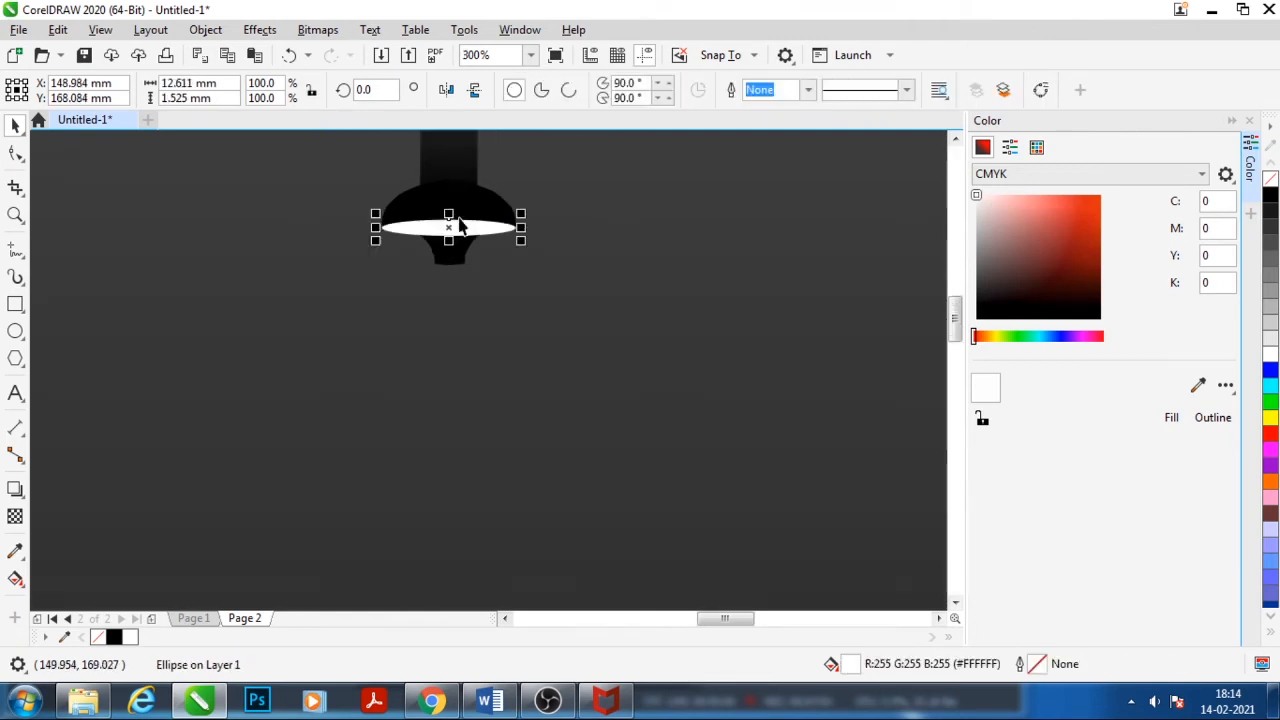
pyautogui.scroll(-4, 446, 310)
pyautogui.scroll(2, 446, 290)
pyautogui.scroll(-2, 431, 331)
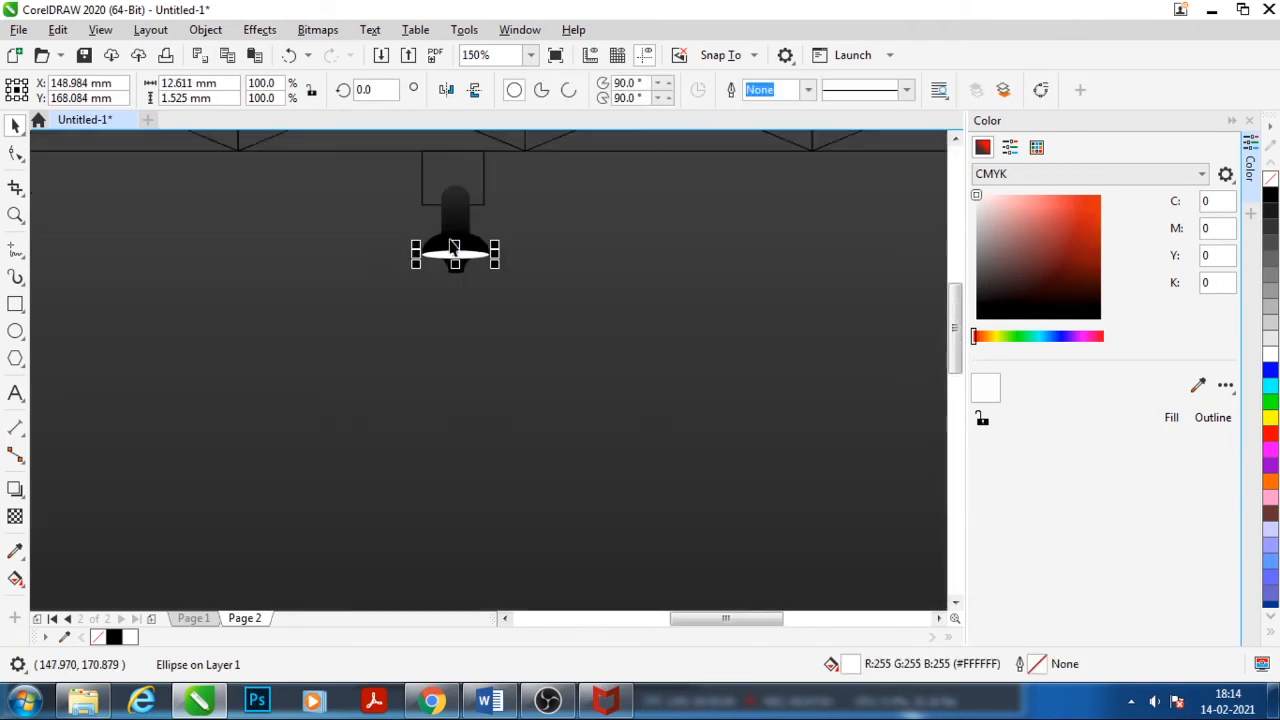
# Apply a Gaussian Blur with a radius of about 3.6 pixels to the white ellipse
pyautogui.click(463, 320)
pyautogui.click(455, 262)
pyautogui.click(317, 29)
pyautogui.moveTo(259, 29)
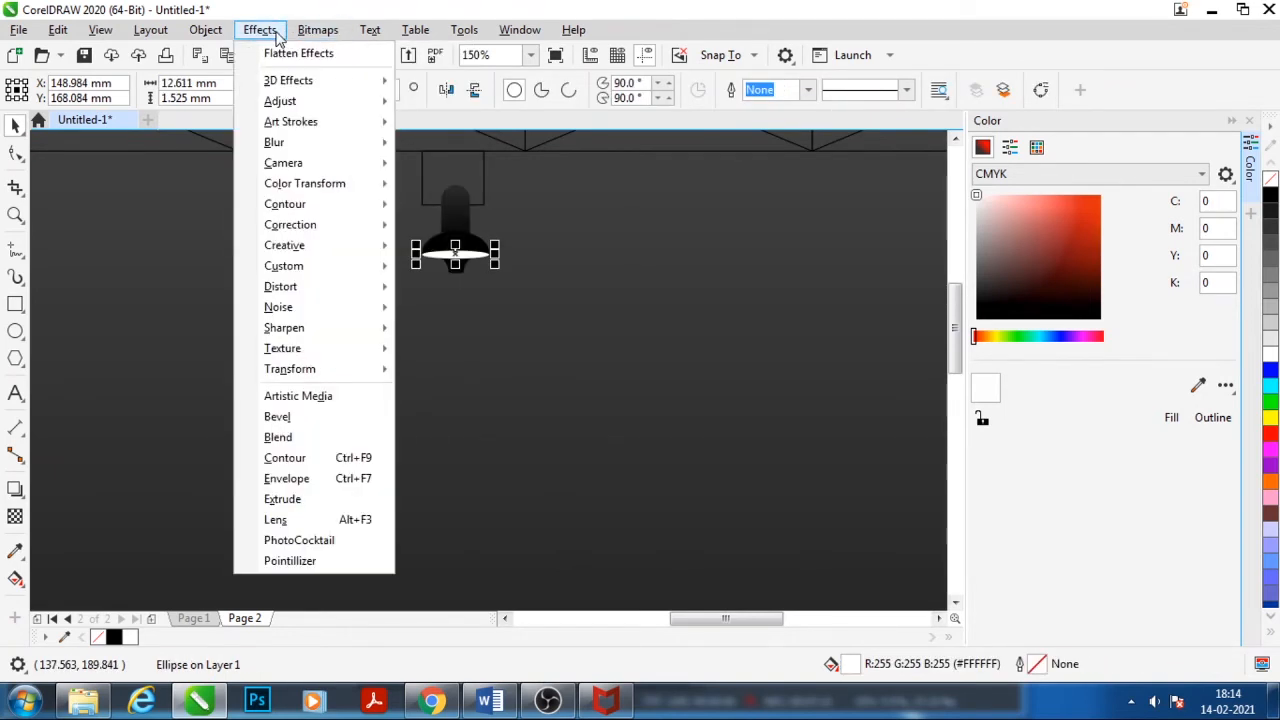
pyautogui.moveTo(326, 148)
pyautogui.click(452, 184)
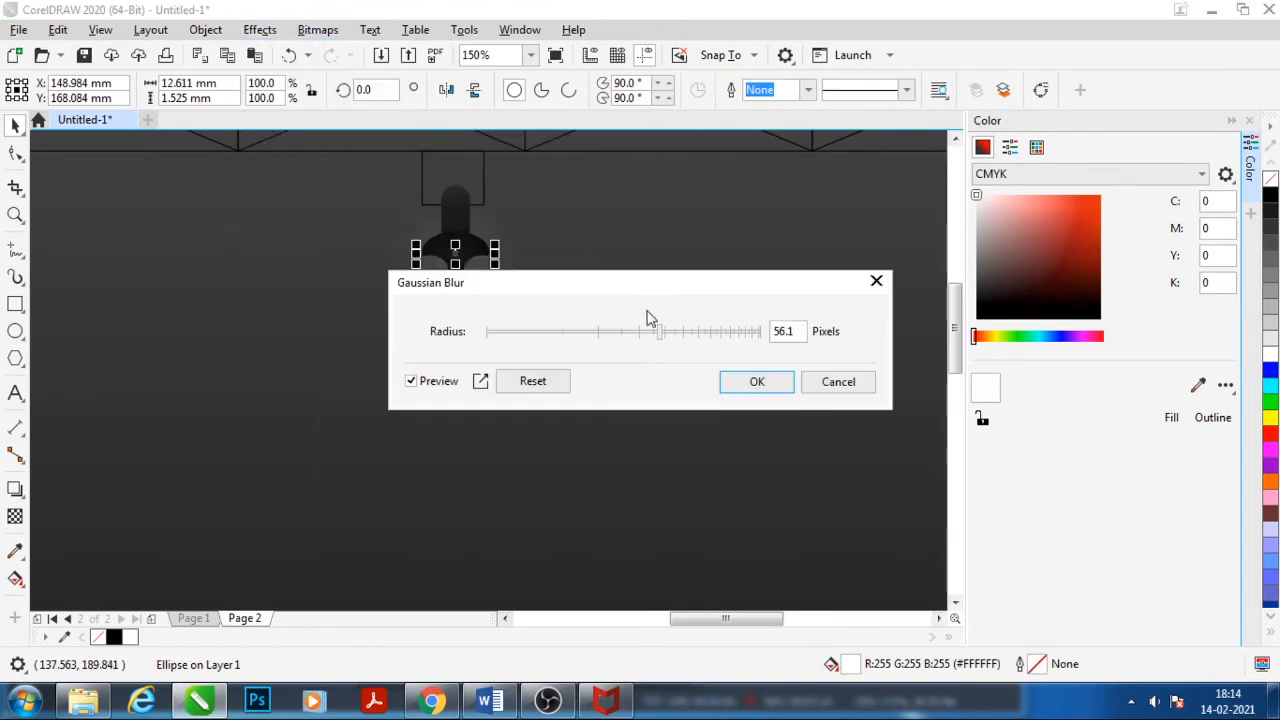
pyautogui.moveTo(615, 298); pyautogui.dragTo(872, 158)
pyautogui.click(816, 197)
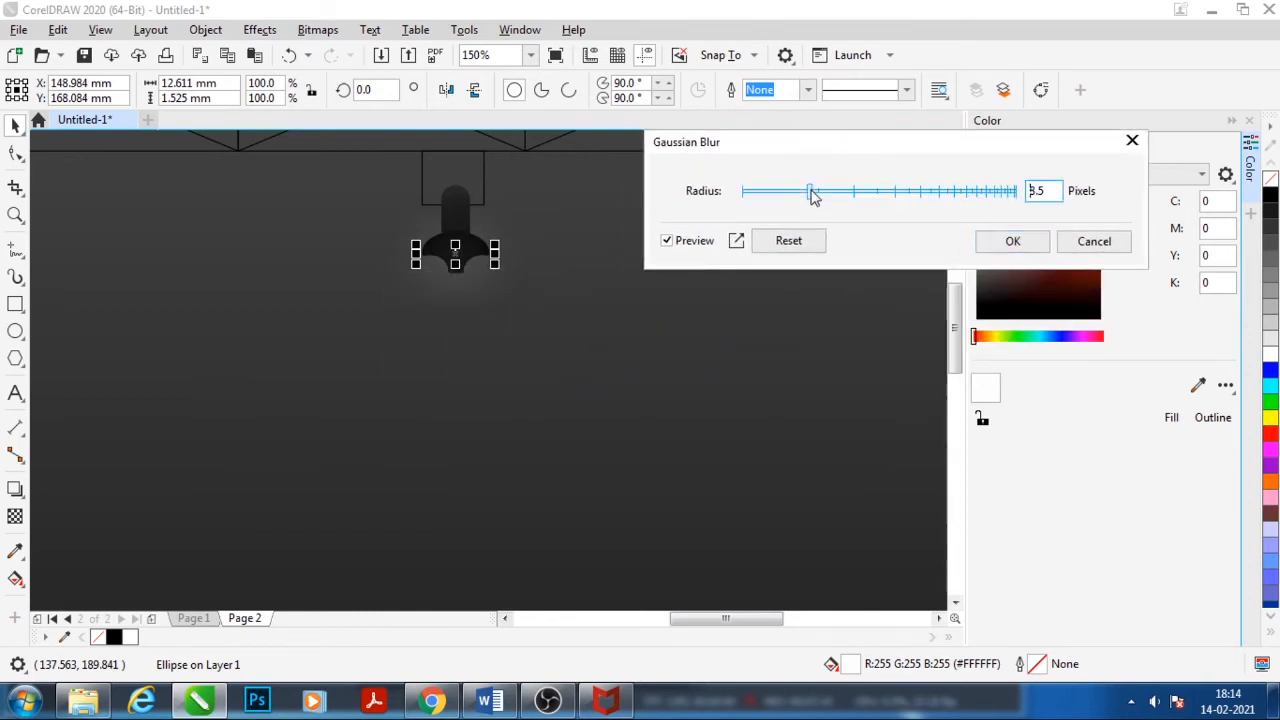
pyautogui.moveTo(788, 197); pyautogui.dragTo(781, 197)
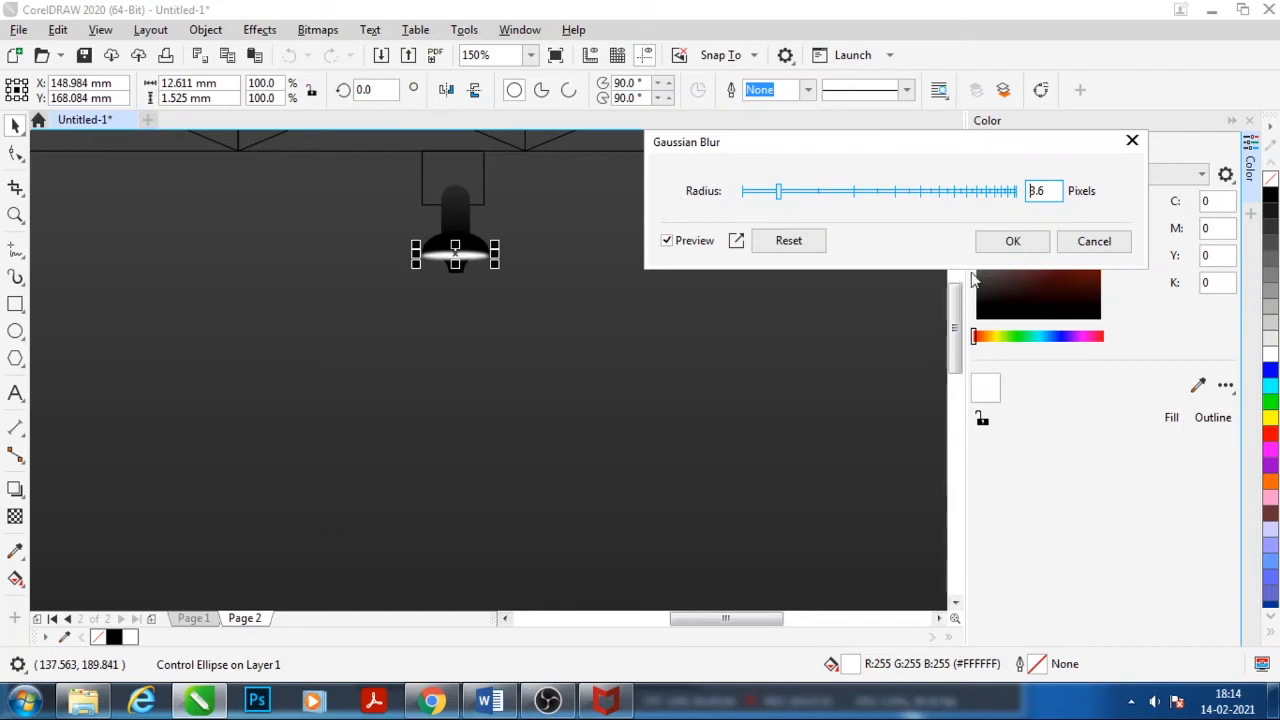
pyautogui.click(1012, 241)
# Bring the grouped bar and black shape to the front of the page, over the blurred white ellipse
pyautogui.click(571, 374)
pyautogui.click(455, 240)
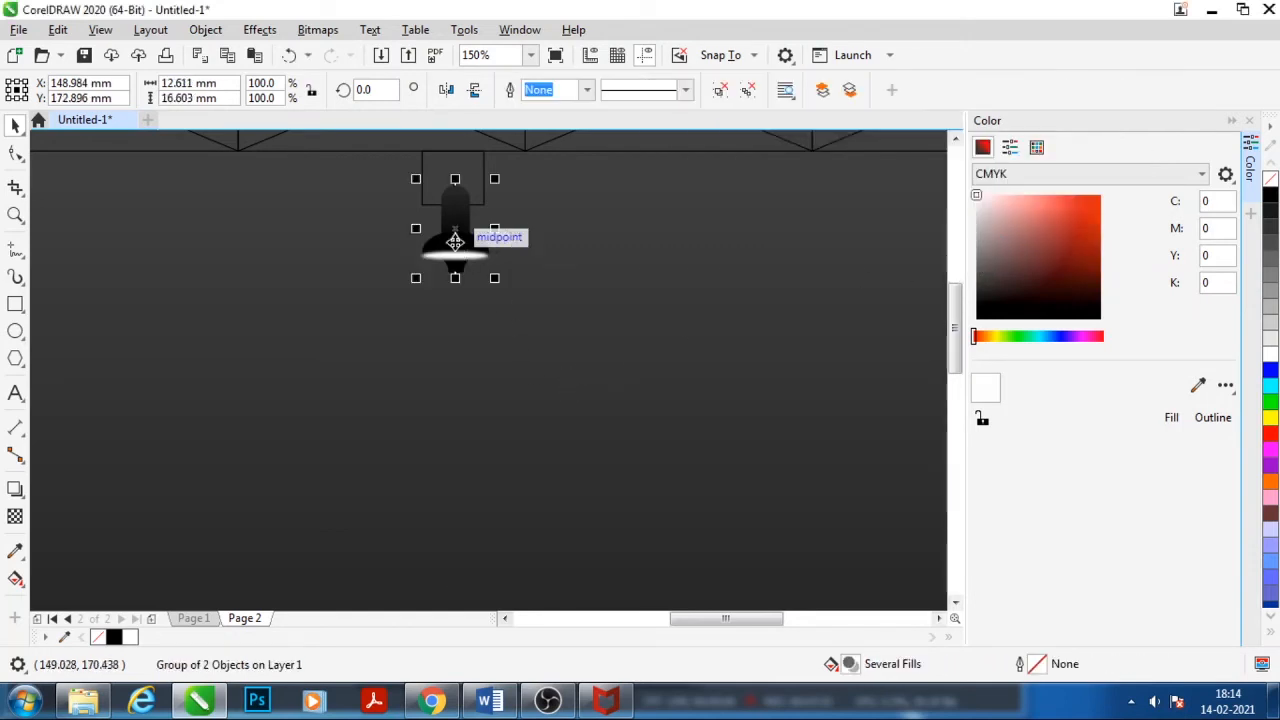
pyautogui.rightClick(463, 234)
pyautogui.moveTo(590, 287)
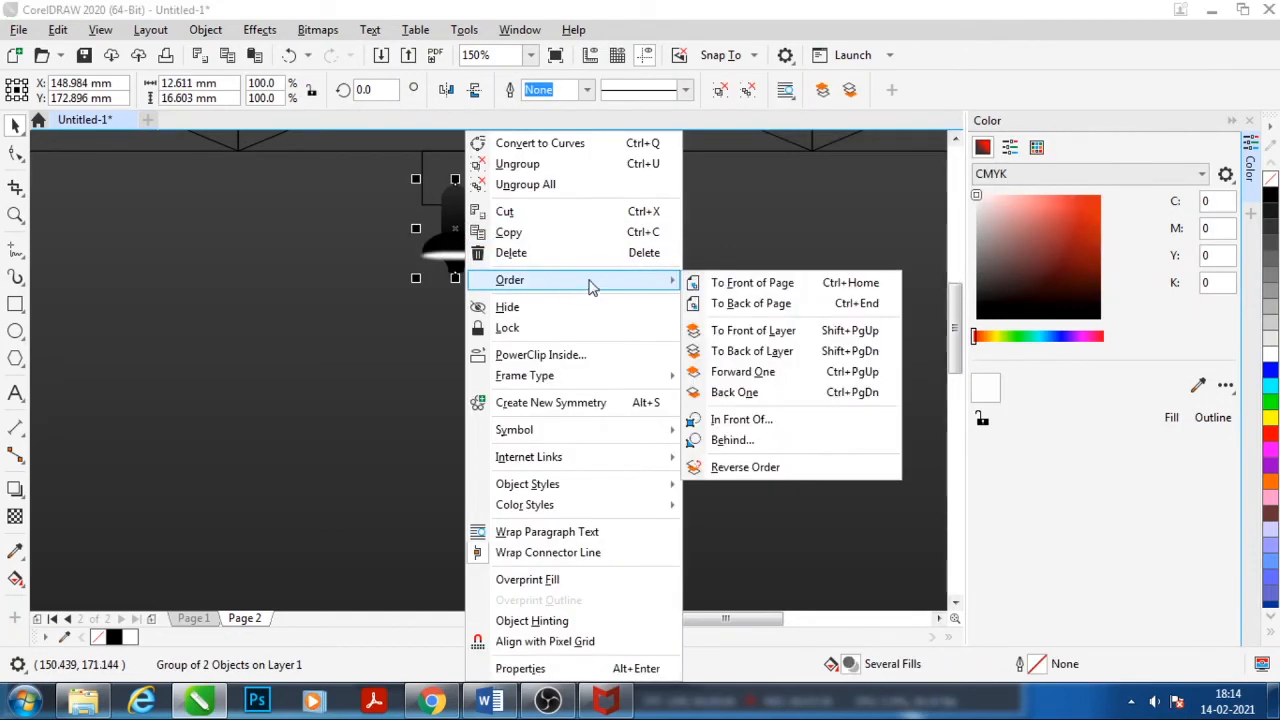
pyautogui.click(752, 283)
pyautogui.click(497, 447)
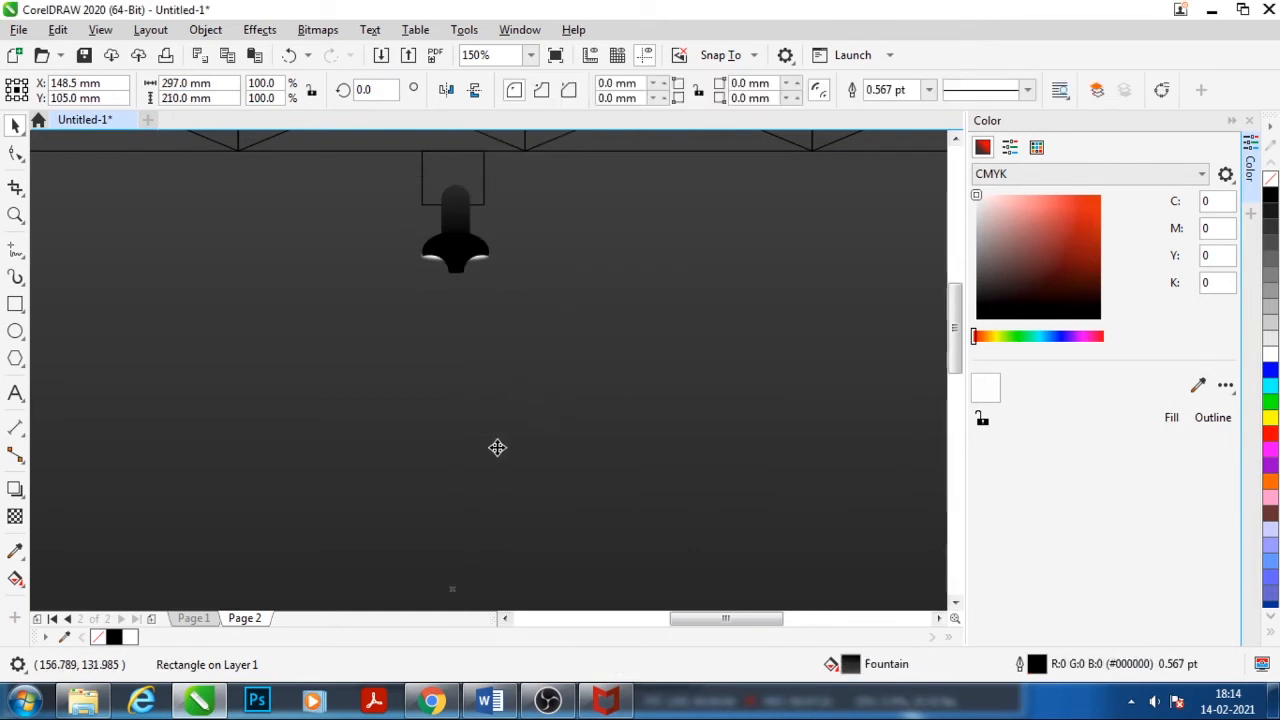
# Draw a closed triangle about 67 by 133 mm with the Pen tool, from the lamp's lower tip down to a horizontal base near the page's lower edge
pyautogui.scroll(-1, 477, 323)
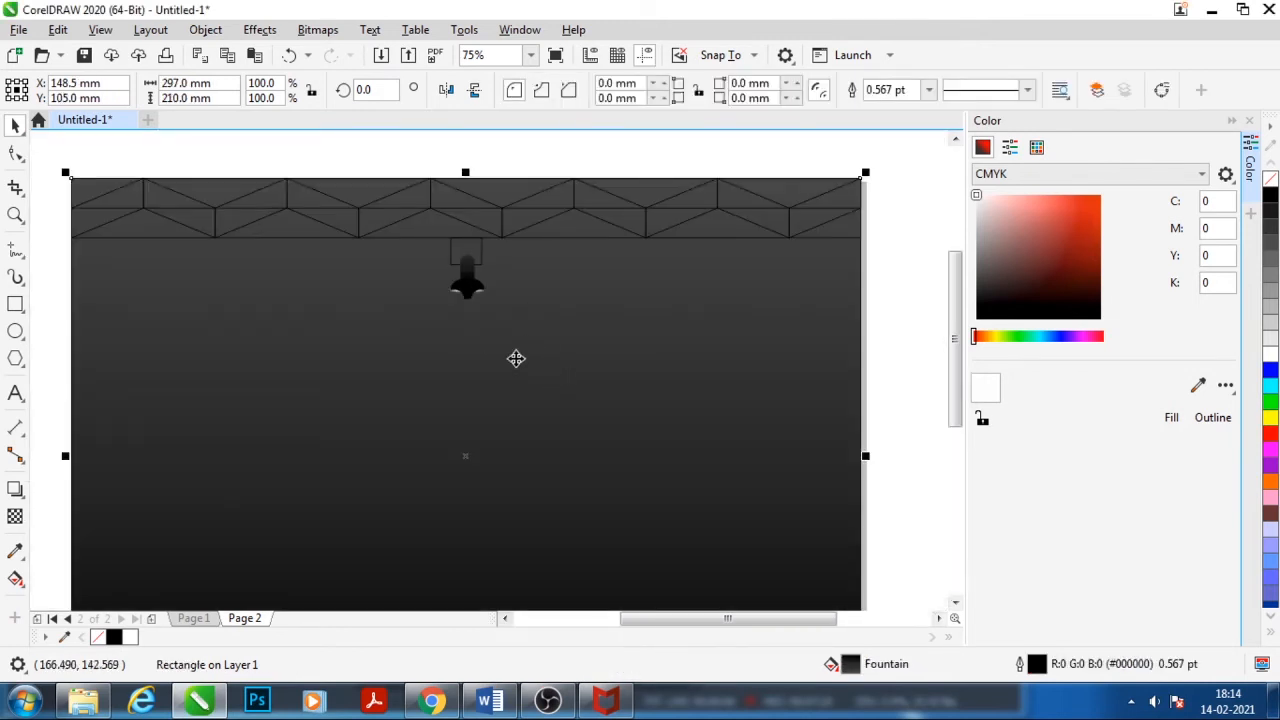
pyautogui.scroll(1, 475, 318)
pyautogui.scroll(-2, 463, 217)
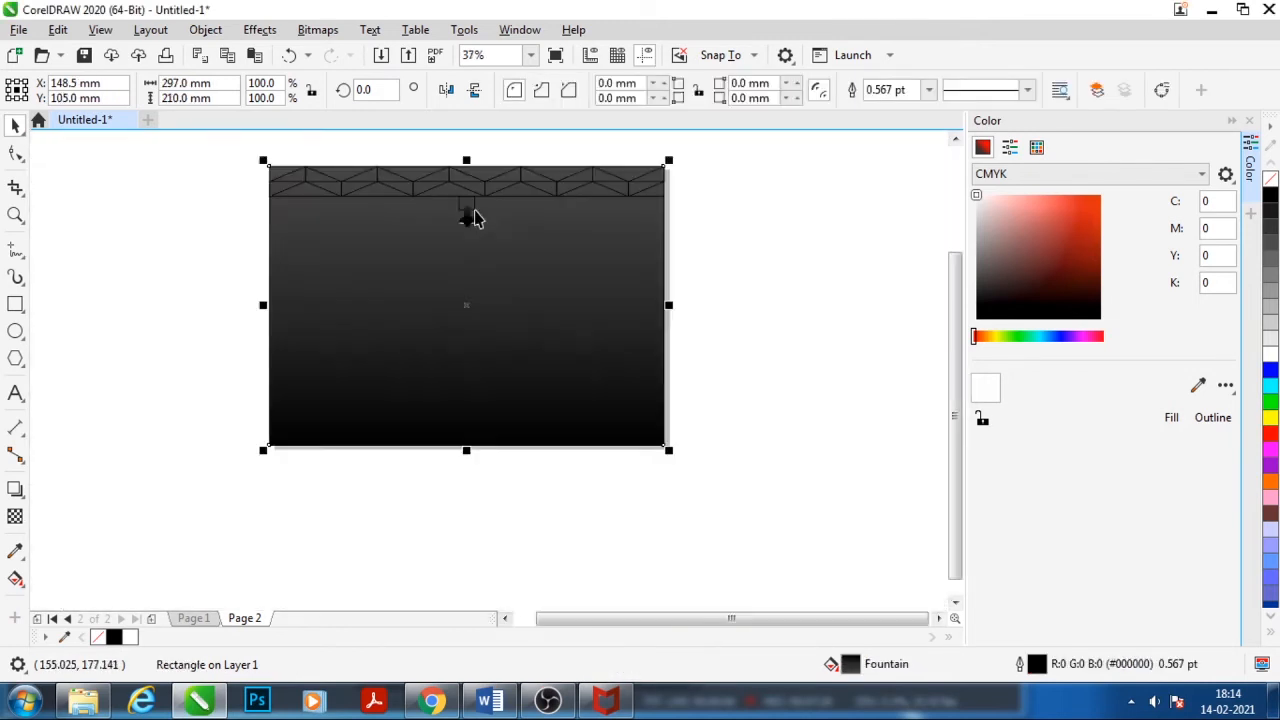
pyautogui.scroll(1, 485, 250)
pyautogui.scroll(-1, 494, 283)
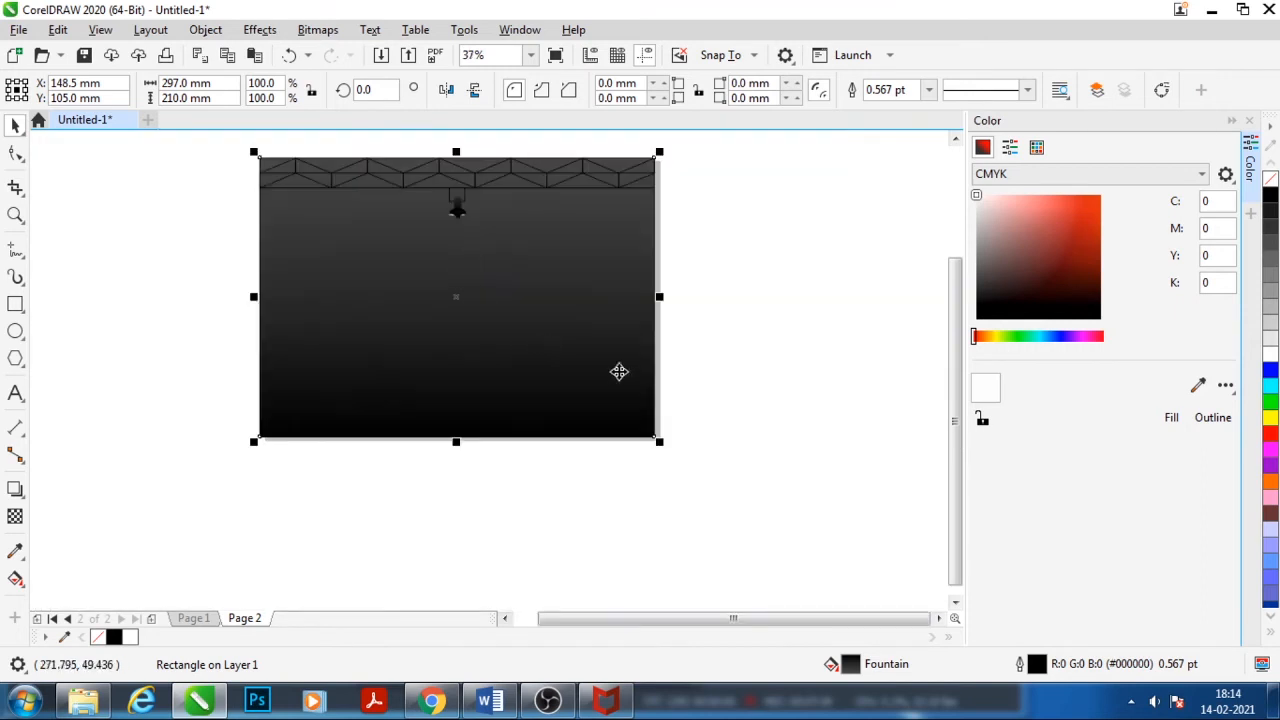
pyautogui.click(17, 254)
pyautogui.click(15, 252)
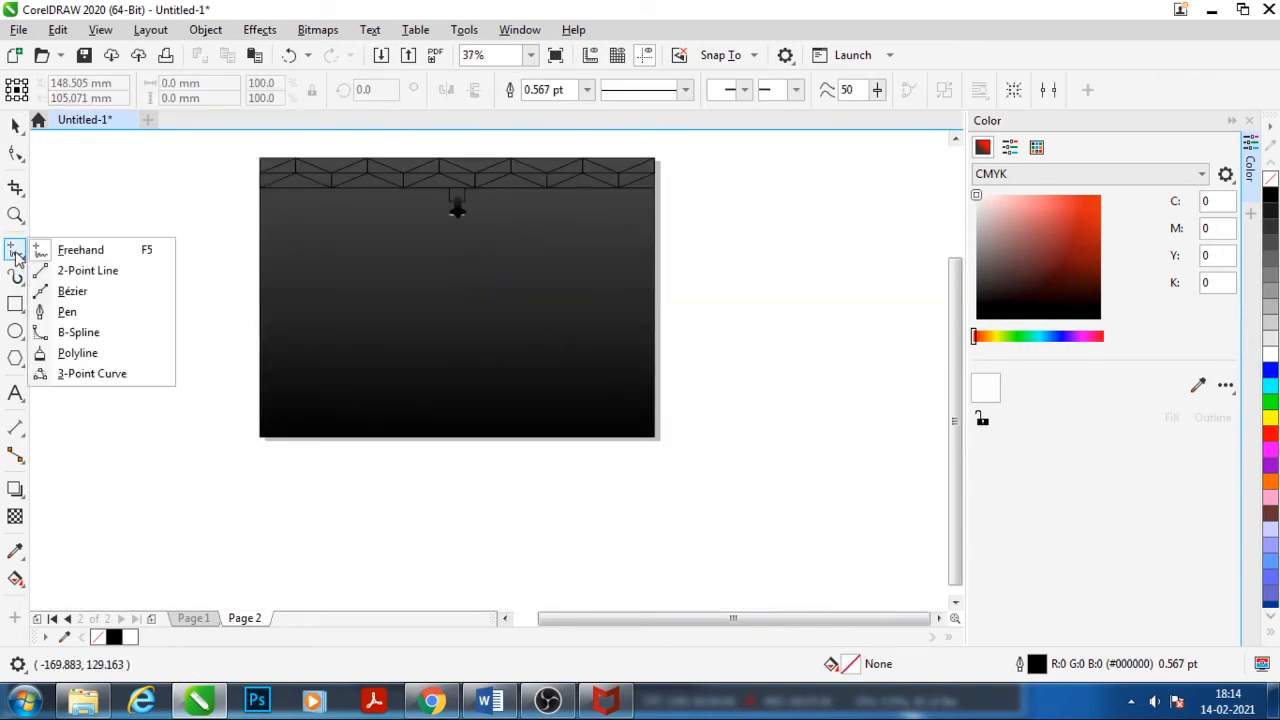
pyautogui.click(67, 311)
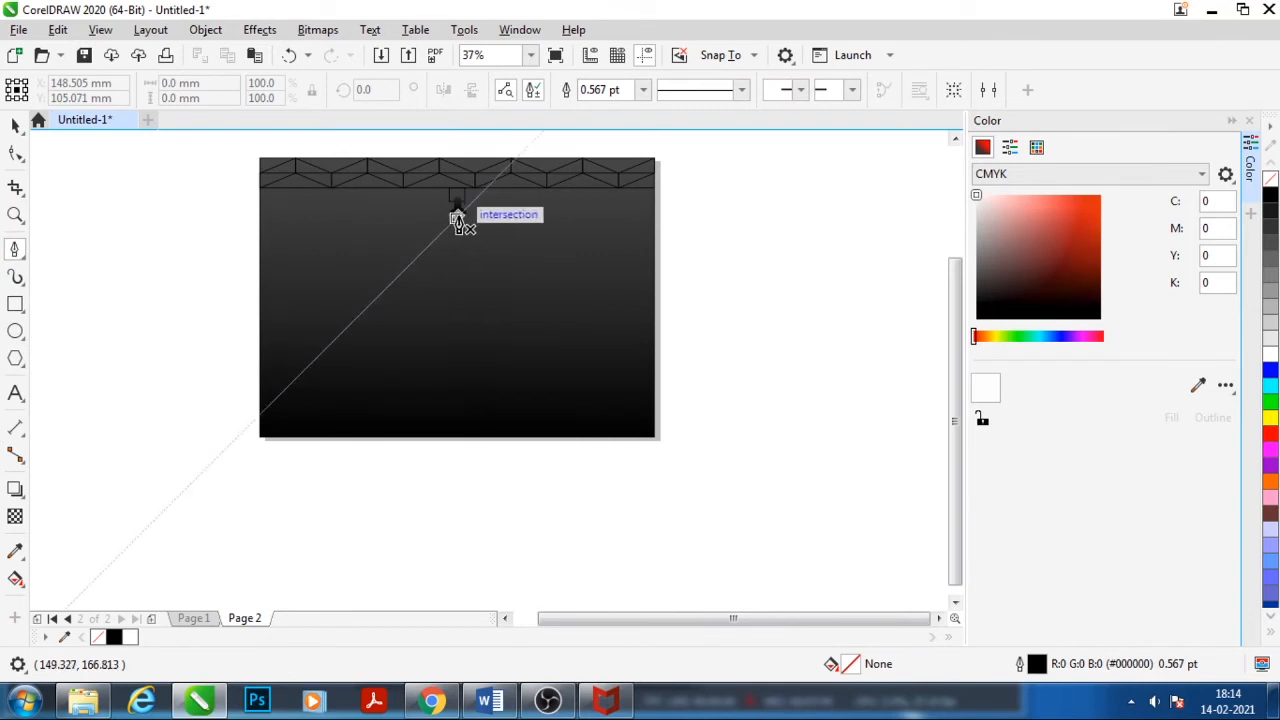
pyautogui.scroll(1, 457, 220)
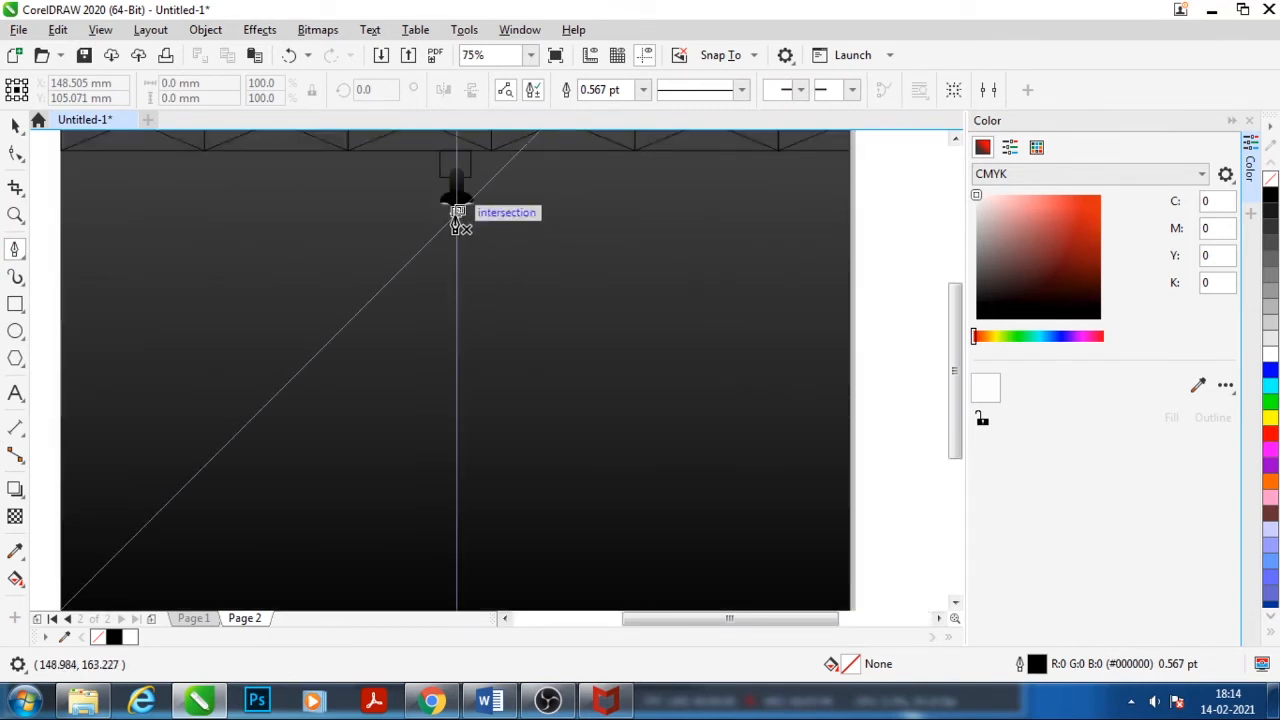
pyautogui.scroll(2, 457, 215)
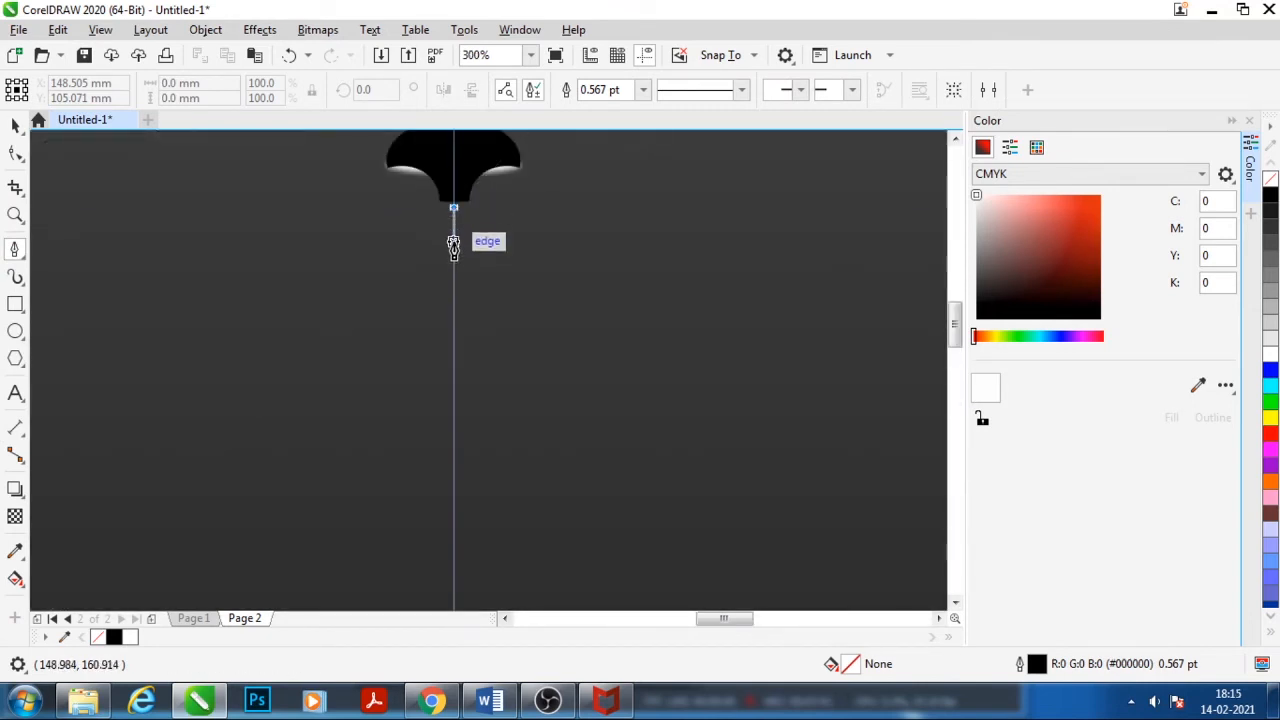
pyautogui.scroll(-2, 453, 245)
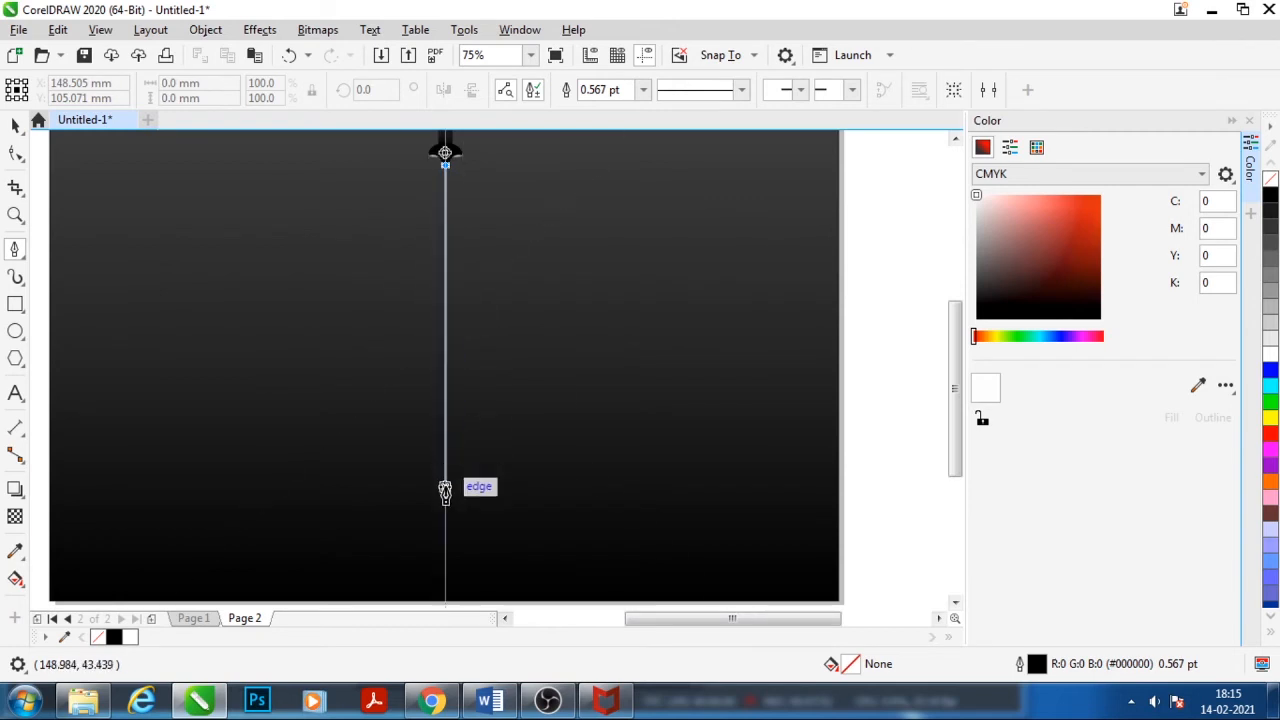
pyautogui.press('ctrl')
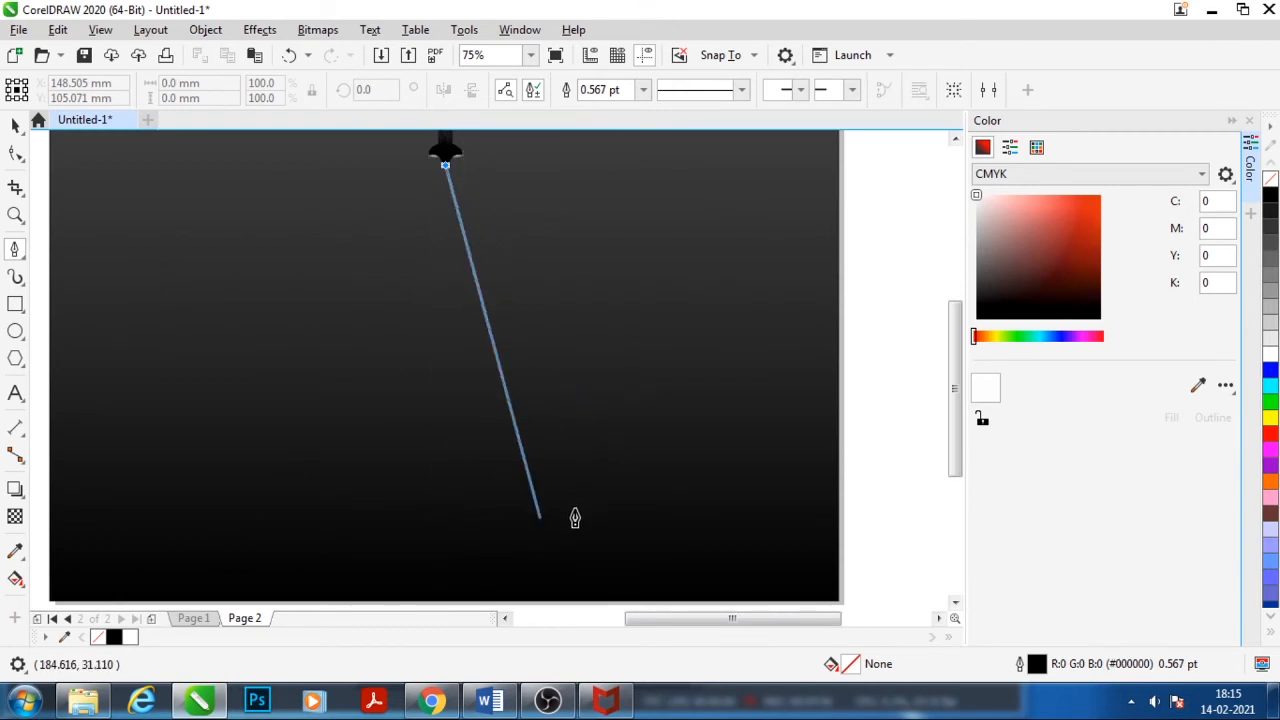
pyautogui.doubleClick(571, 518)
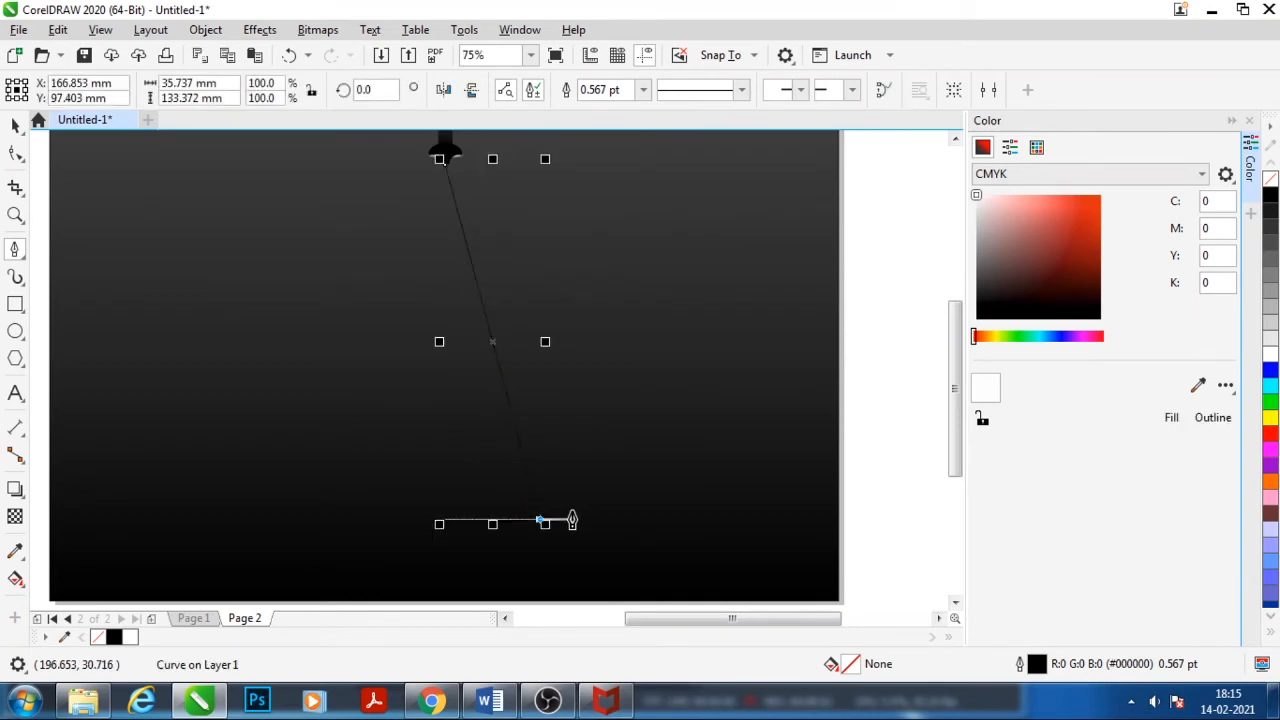
pyautogui.click(537, 521)
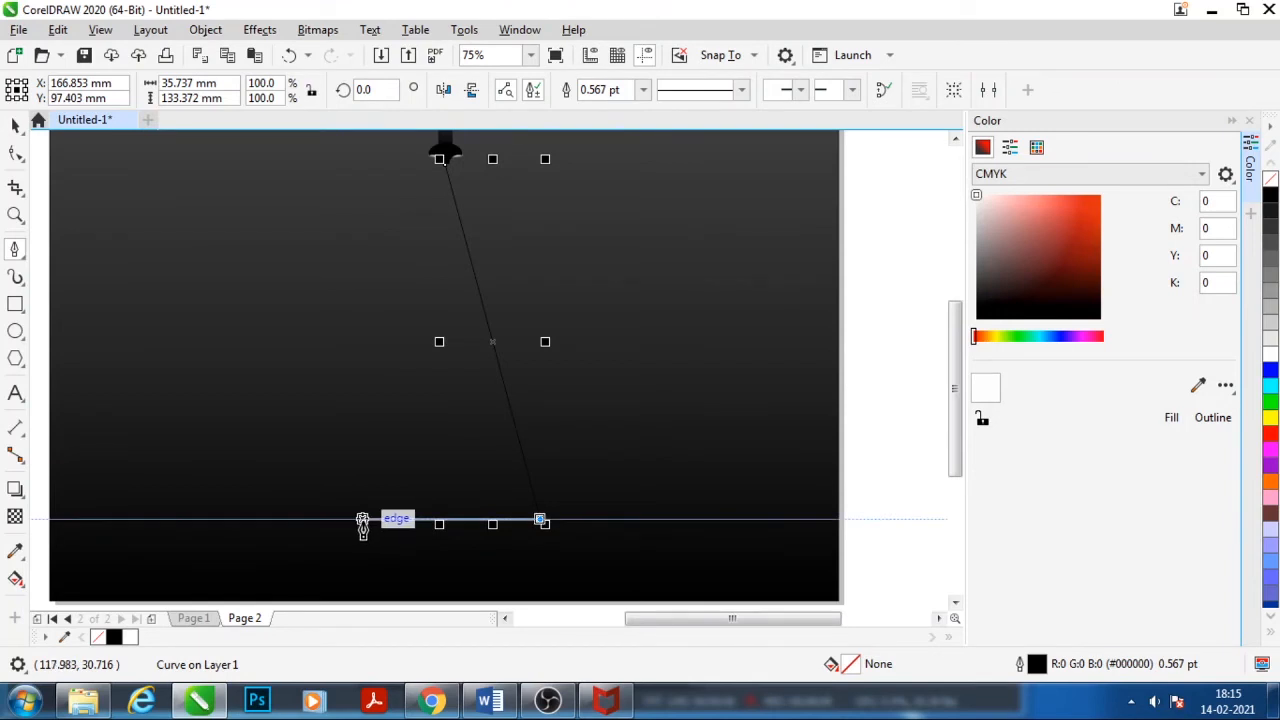
pyautogui.click(359, 521)
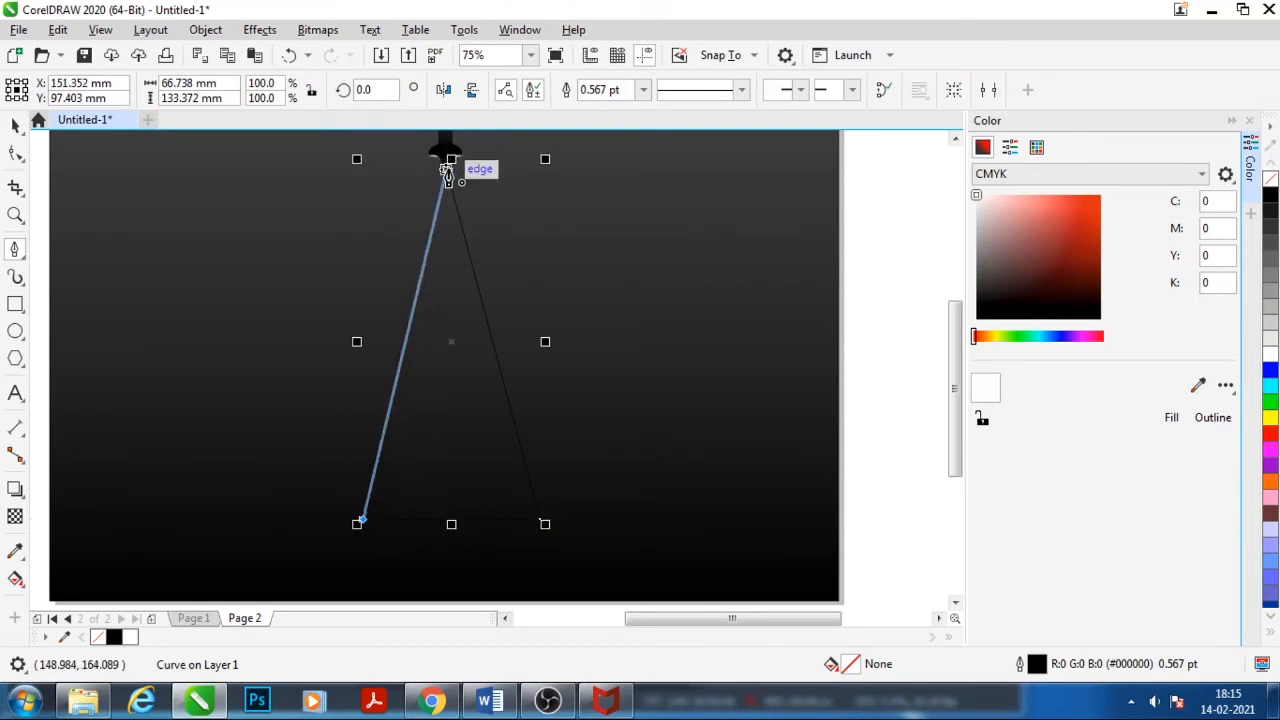
pyautogui.click(447, 170)
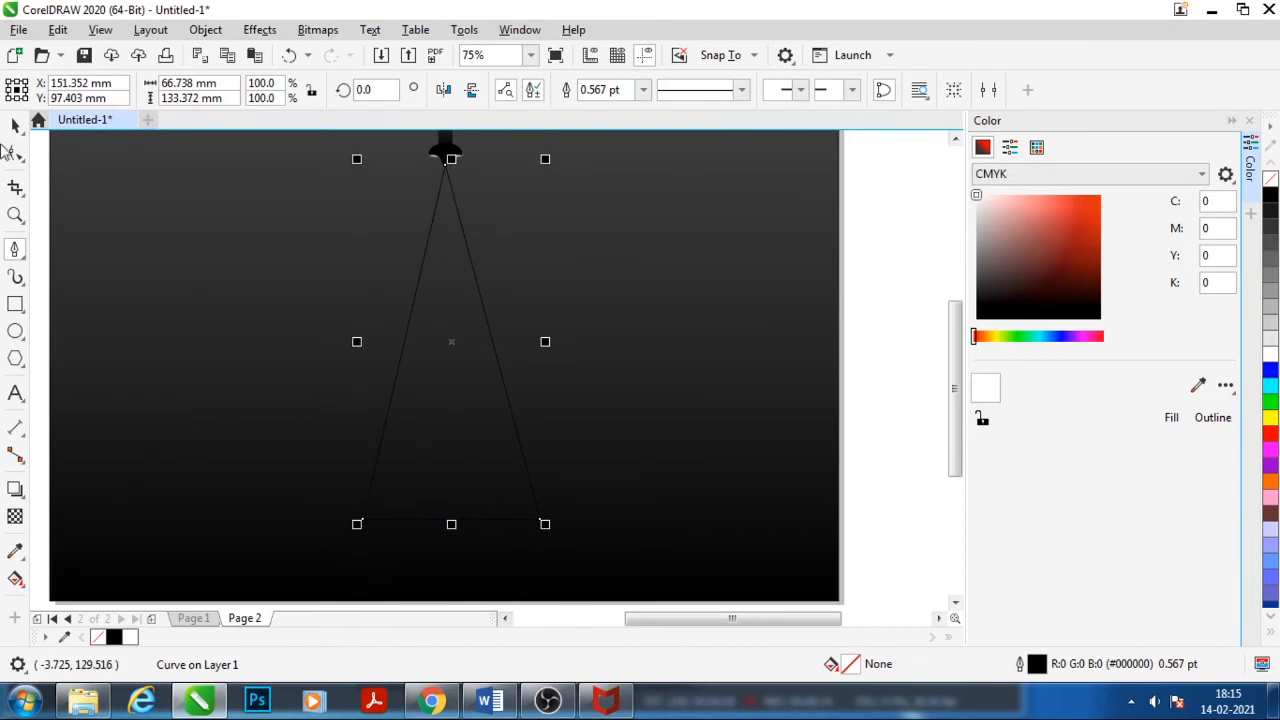
# Move the triangle's lower-left node about 2 mm to the left with the Shape tool
pyautogui.click(18, 154)
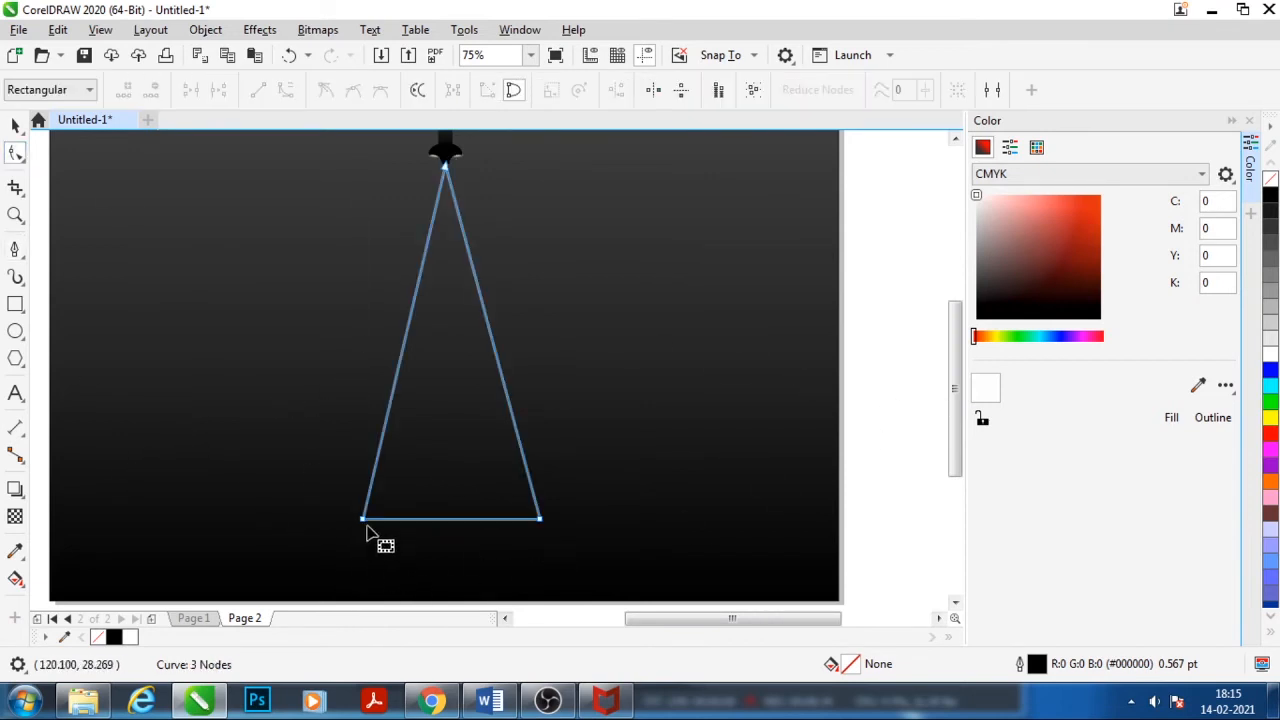
pyautogui.moveTo(329, 531); pyautogui.dragTo(370, 507)
pyautogui.press('Left')
pyautogui.press('Left')
pyautogui.press('Left')
pyautogui.press('Left')
pyautogui.press('Left')
pyautogui.press('Left')
pyautogui.press('Left')
pyautogui.press('Left')
pyautogui.press('Left')
pyautogui.press('Left')
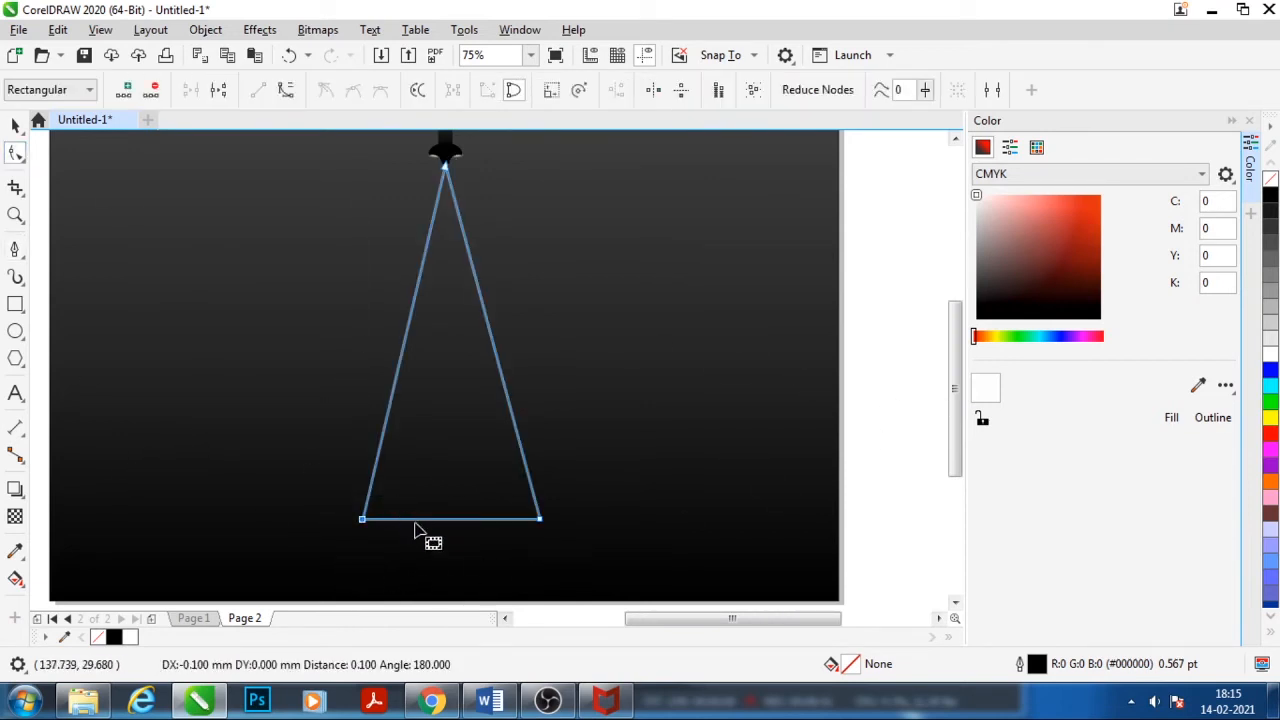
pyautogui.press('Left')
pyautogui.press('Left')
pyautogui.press('Left')
pyautogui.press('Left')
pyautogui.press('Left')
pyautogui.press('Left')
pyautogui.press('Left')
pyautogui.press('Left')
pyautogui.press('Left')
pyautogui.press('Left')
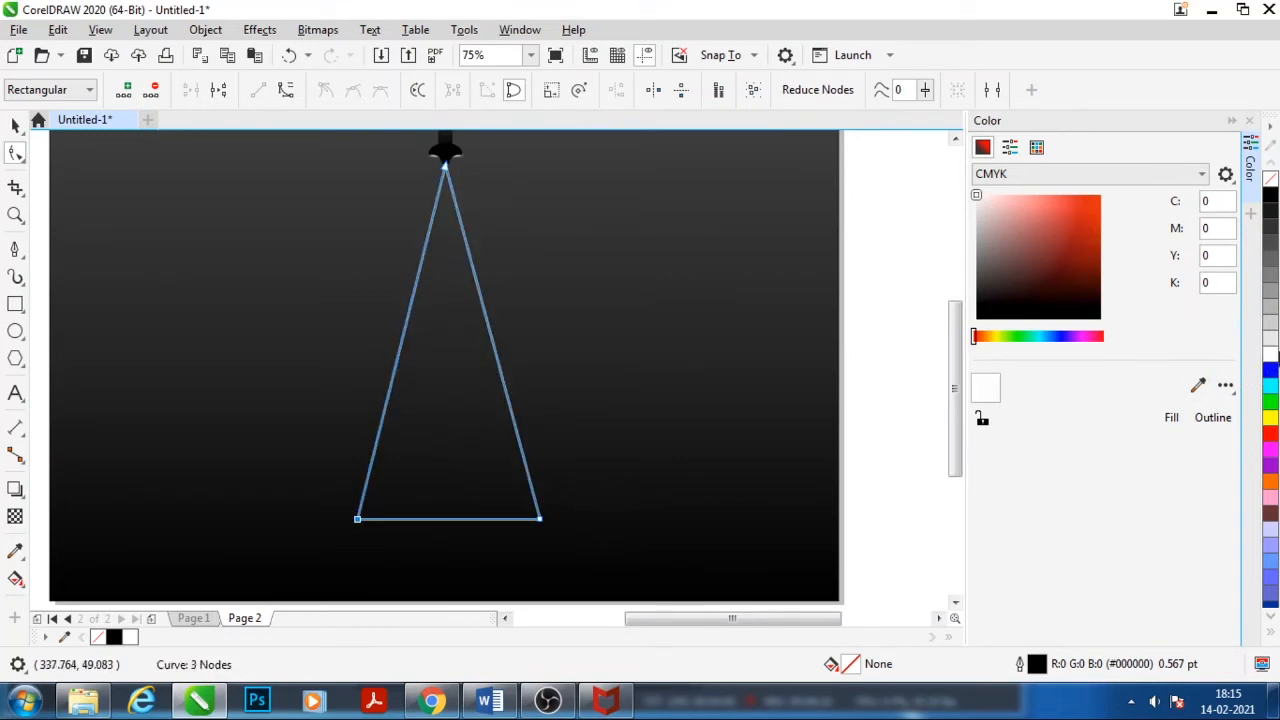
# Fill the triangle white without an outline and add a linear transparency fading downward from its middle to near its base
pyautogui.click(1270, 355)
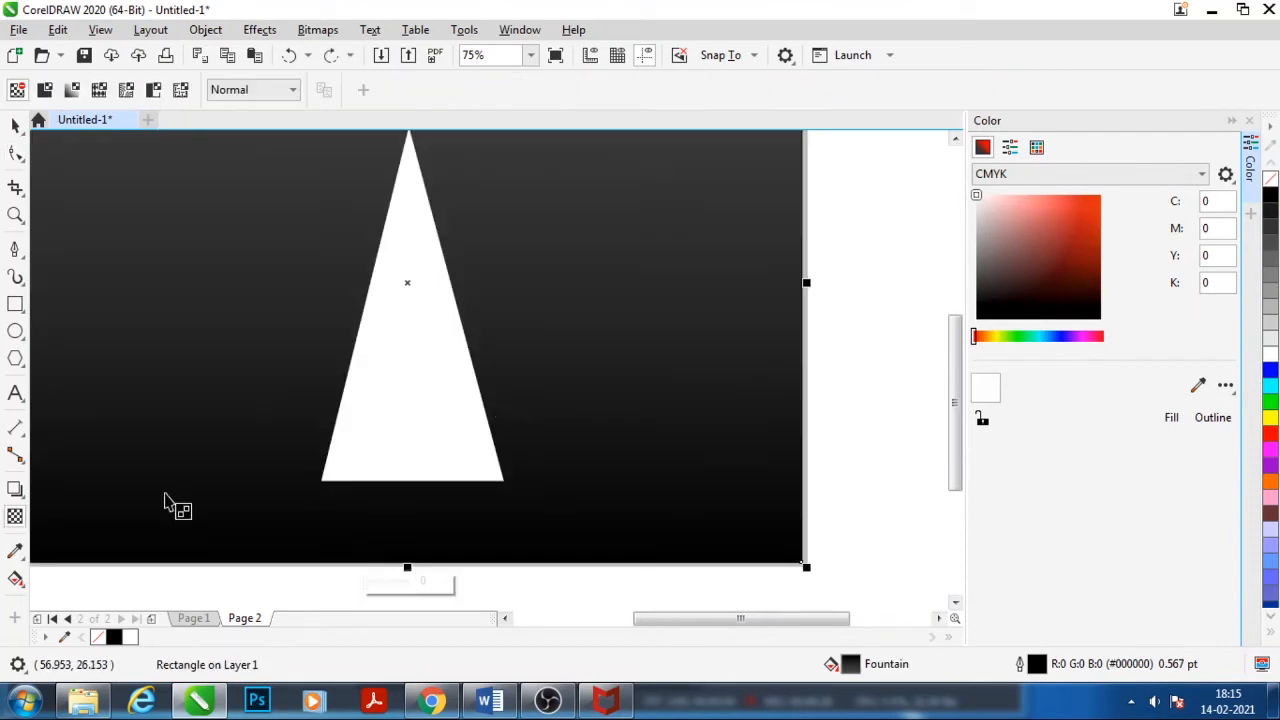
pyautogui.click(419, 234)
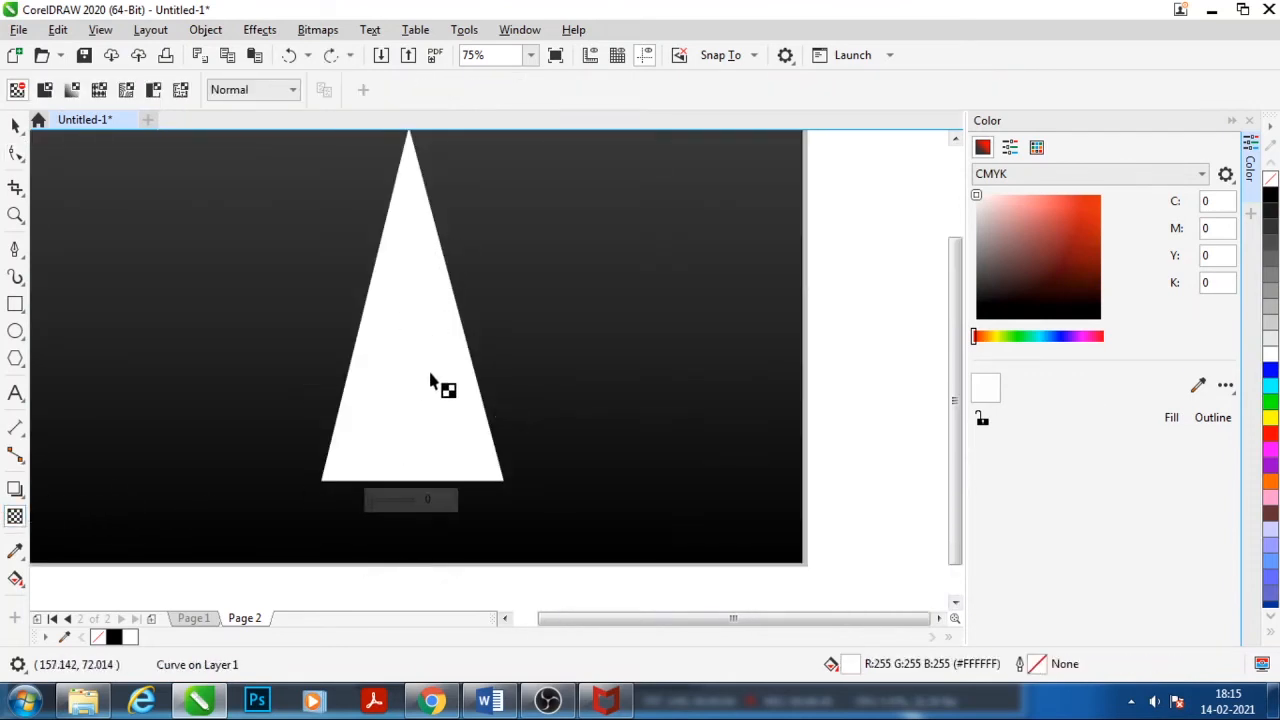
pyautogui.scroll(-1, 435, 375)
pyautogui.moveTo(418, 328); pyautogui.dragTo(420, 412)
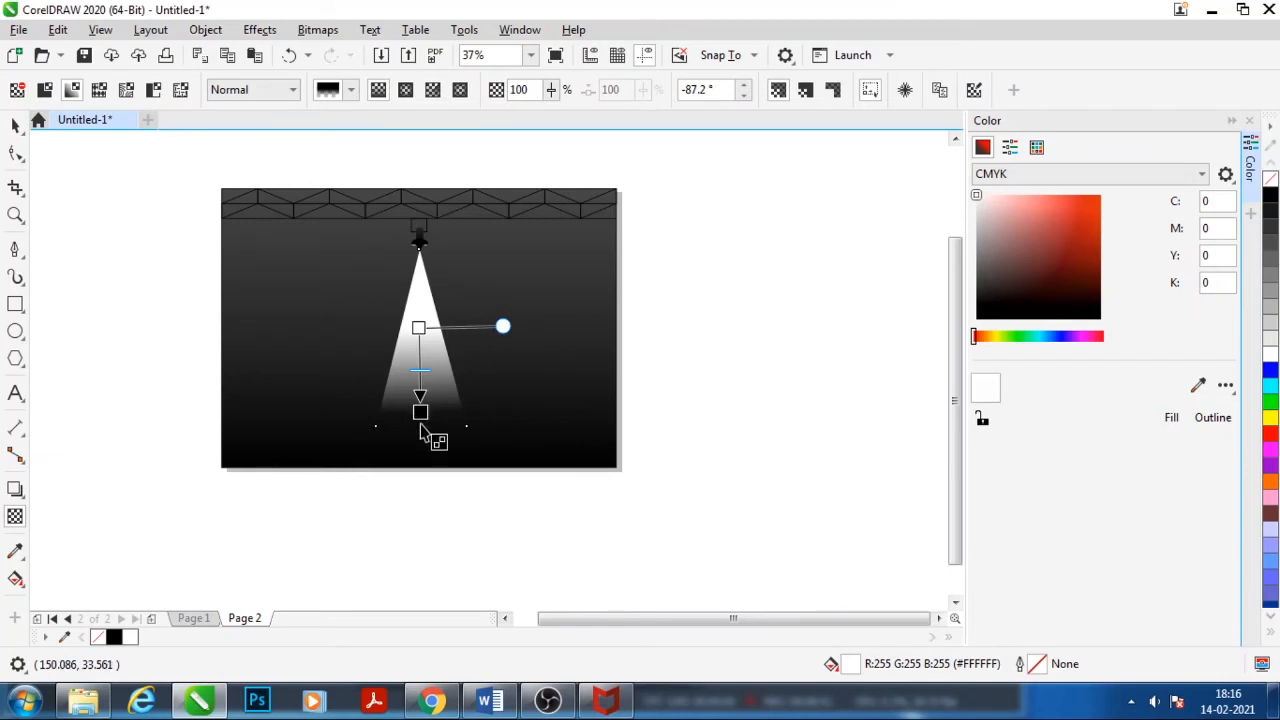
# Stretch the triangle's transparency by moving its start up near the lamp and its end slightly further down towards the base
pyautogui.scroll(1, 421, 429)
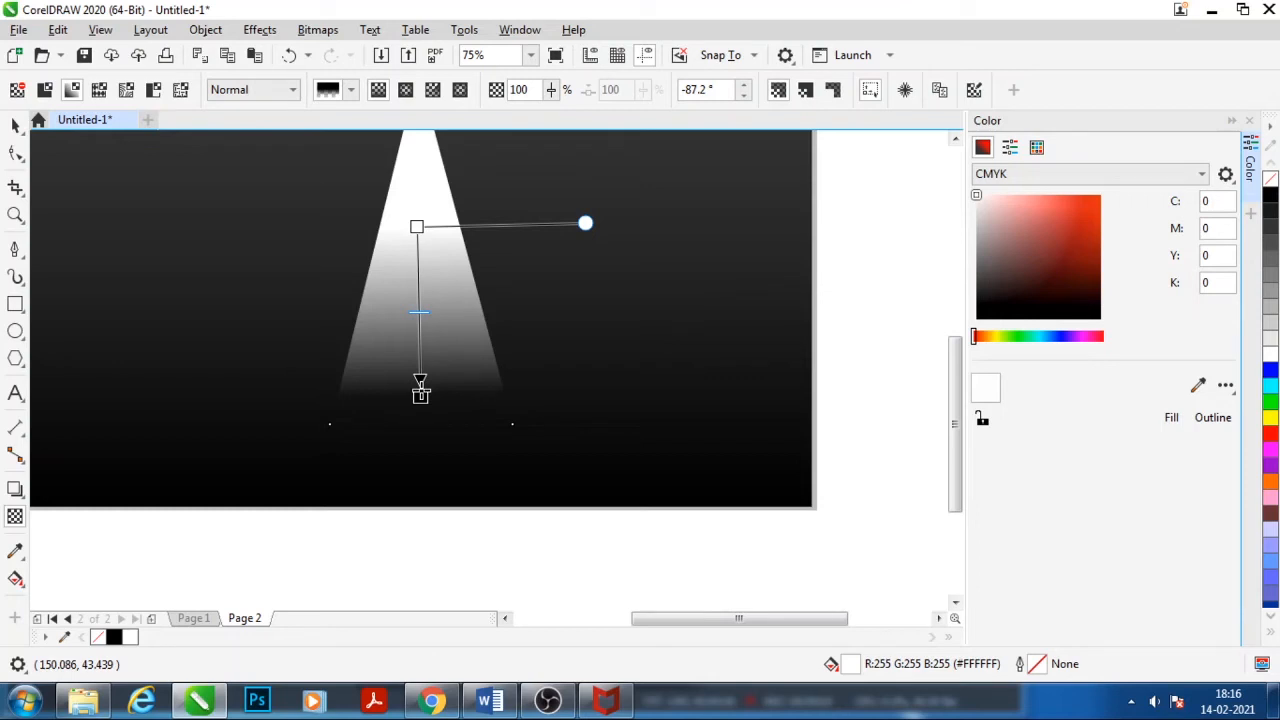
pyautogui.scroll(-1, 418, 388)
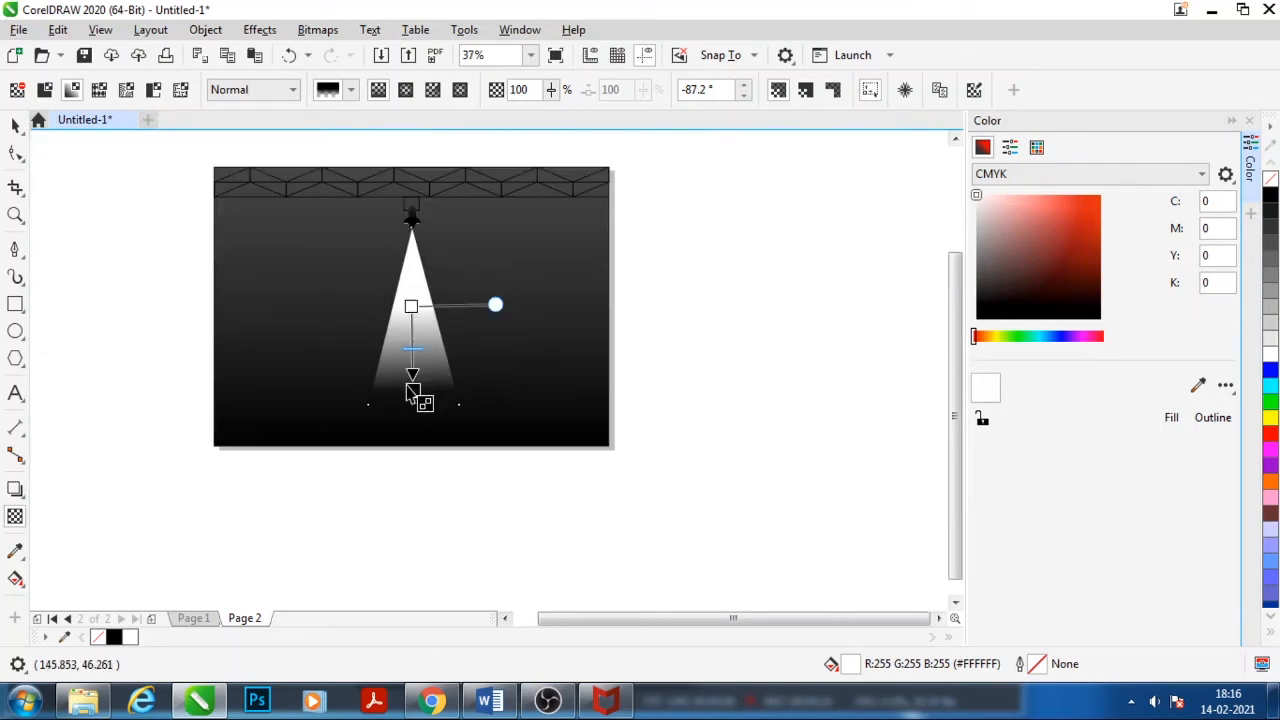
pyautogui.scroll(1, 412, 322)
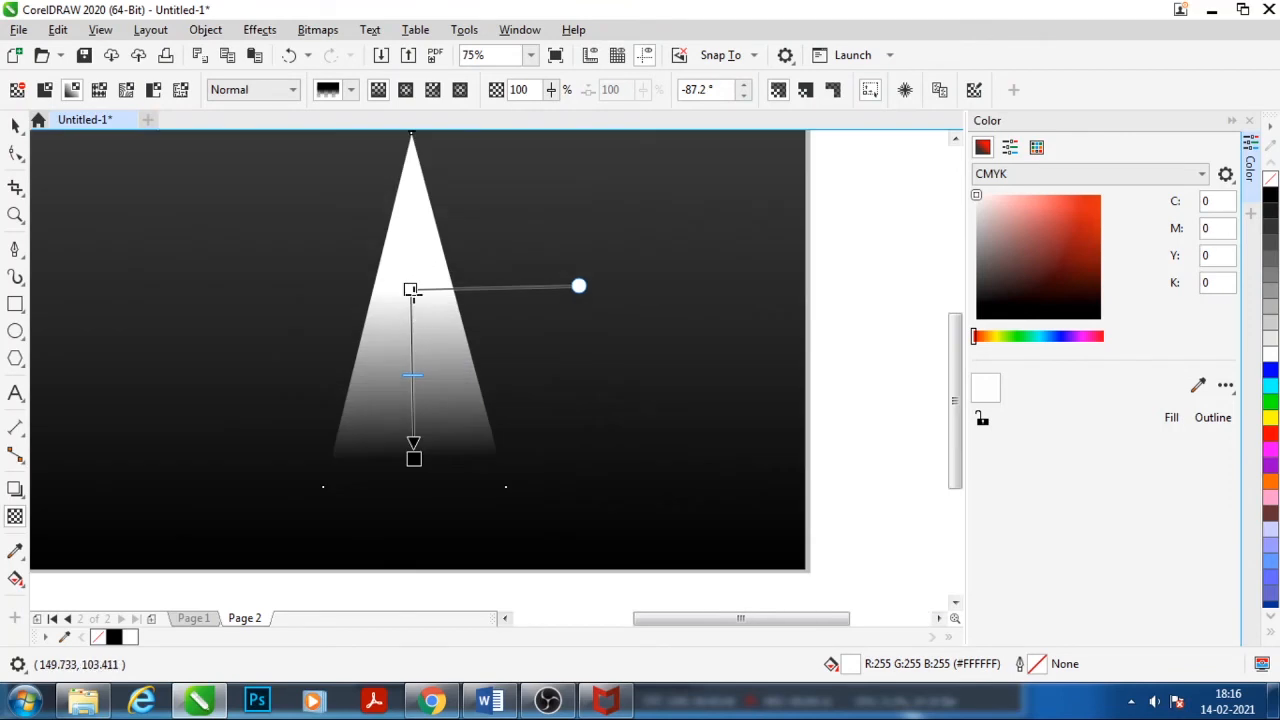
pyautogui.moveTo(411, 291); pyautogui.dragTo(414, 206)
pyautogui.scroll(-1, 430, 400)
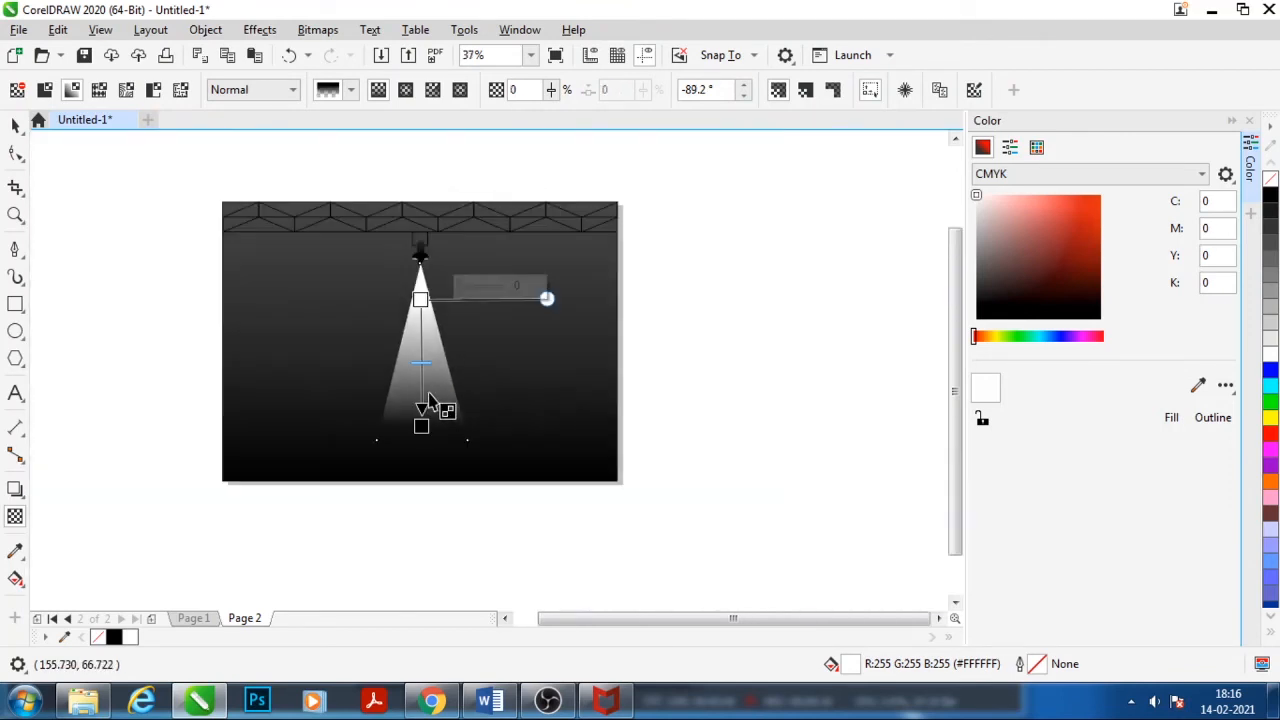
pyautogui.scroll(1, 432, 450)
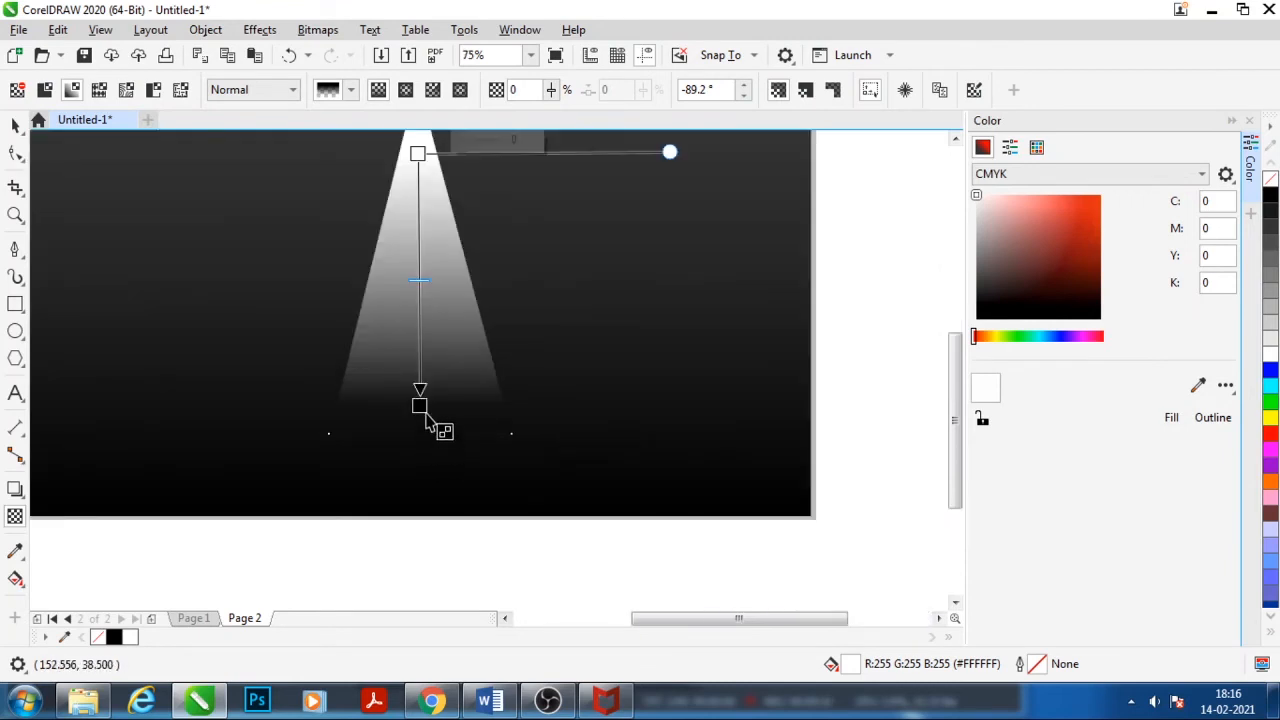
pyautogui.moveTo(420, 405)
pyautogui.mouseDown()
pyautogui.moveTo(421, 478)
pyautogui.moveTo(421, 420)
pyautogui.mouseUp()
pyautogui.scroll(-1, 420, 530)
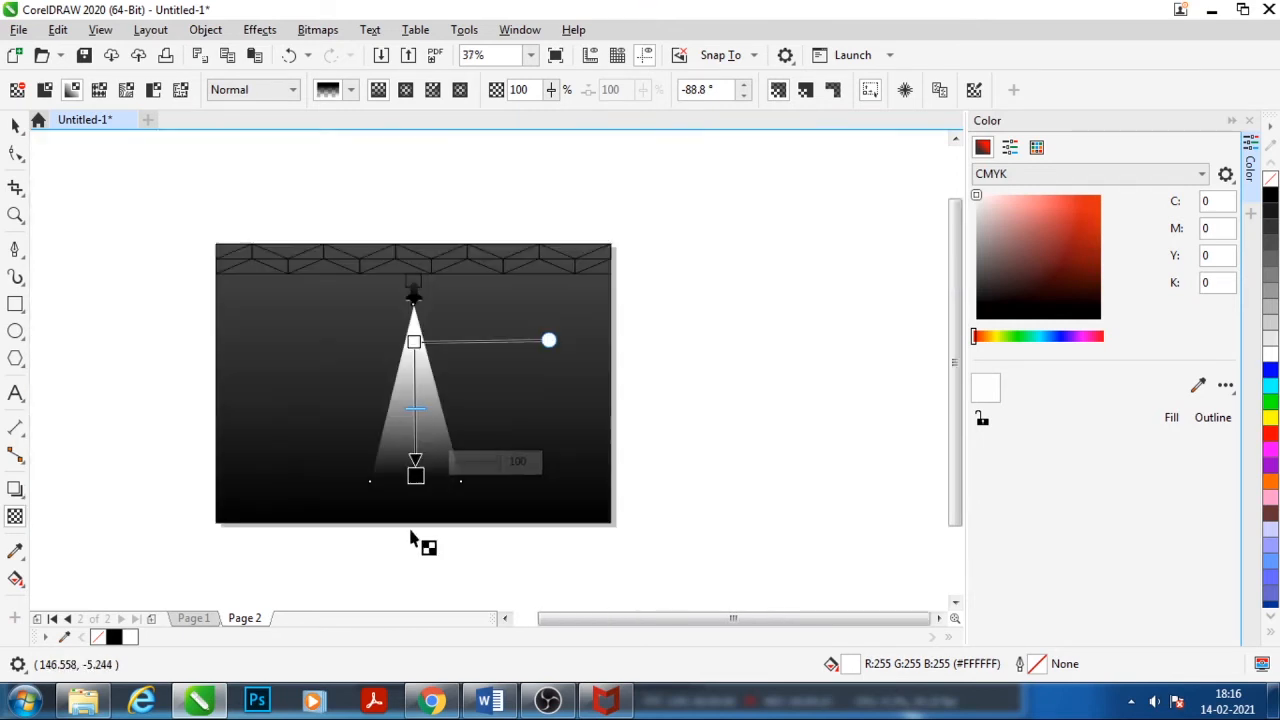
# Apply a Gaussian Blur with a radius of about 27.6 pixels to the white triangle
pyautogui.click(15, 125)
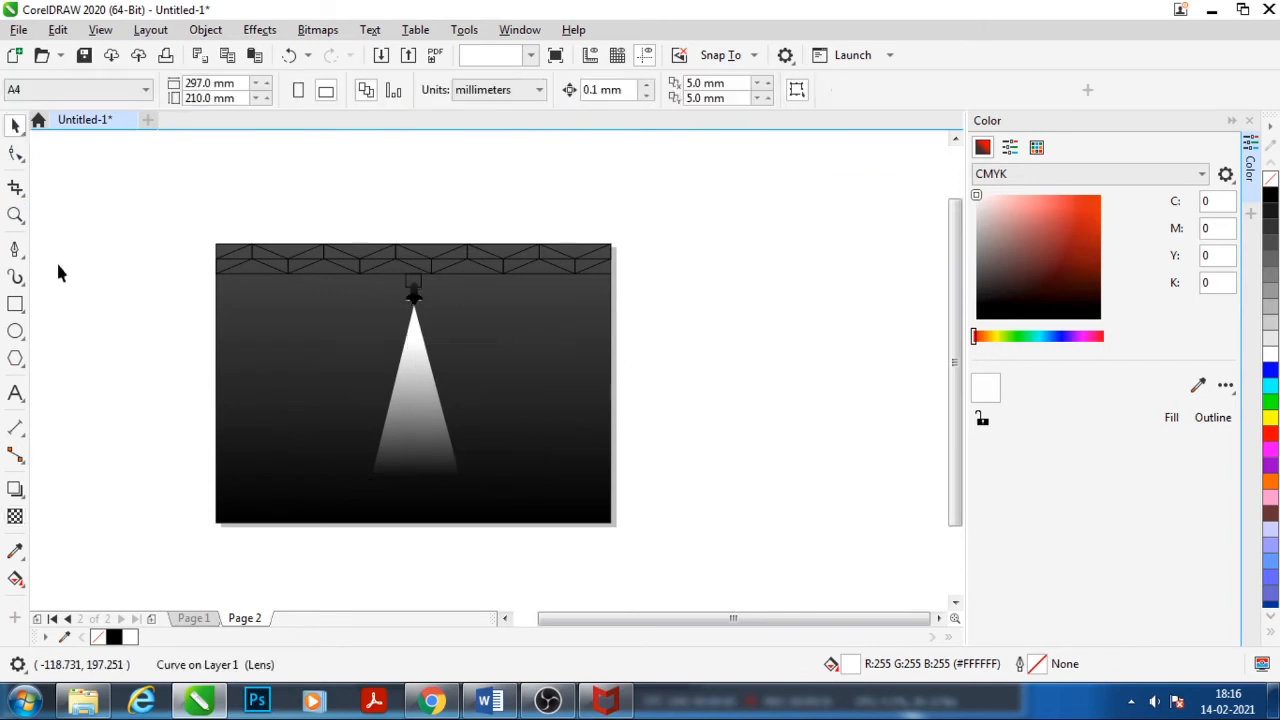
pyautogui.click(423, 434)
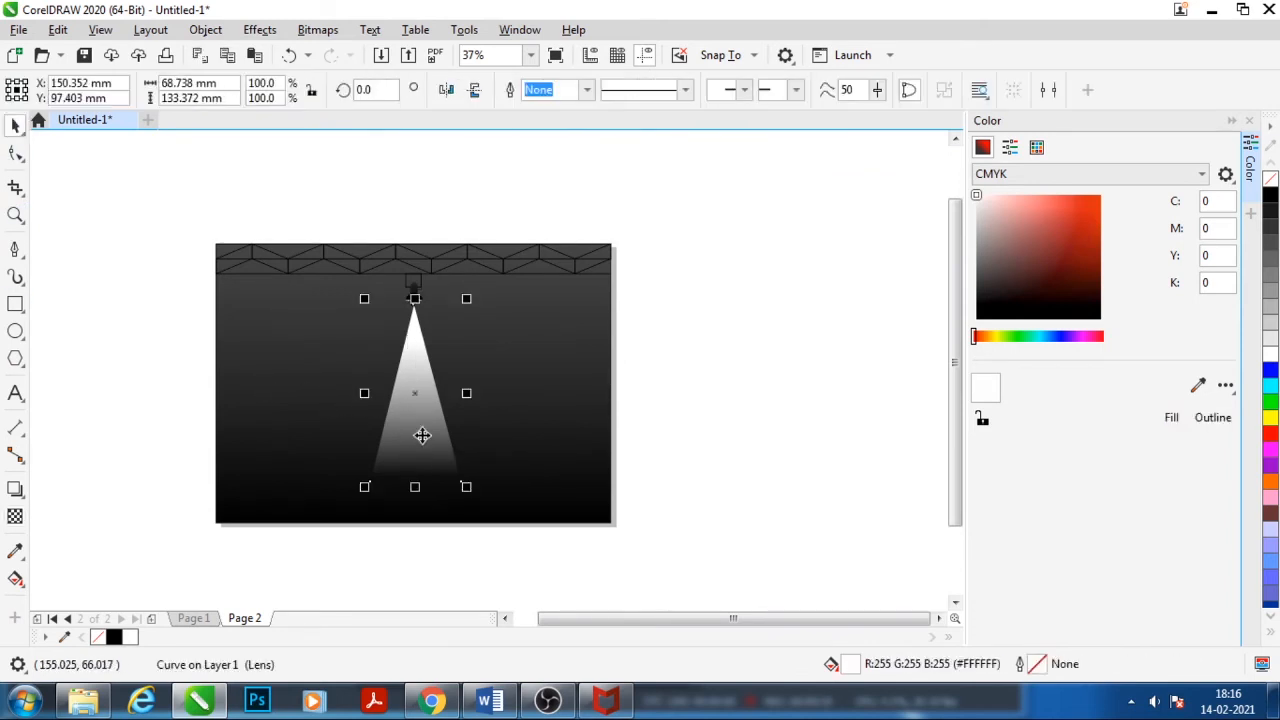
pyautogui.click(259, 29)
pyautogui.moveTo(323, 143)
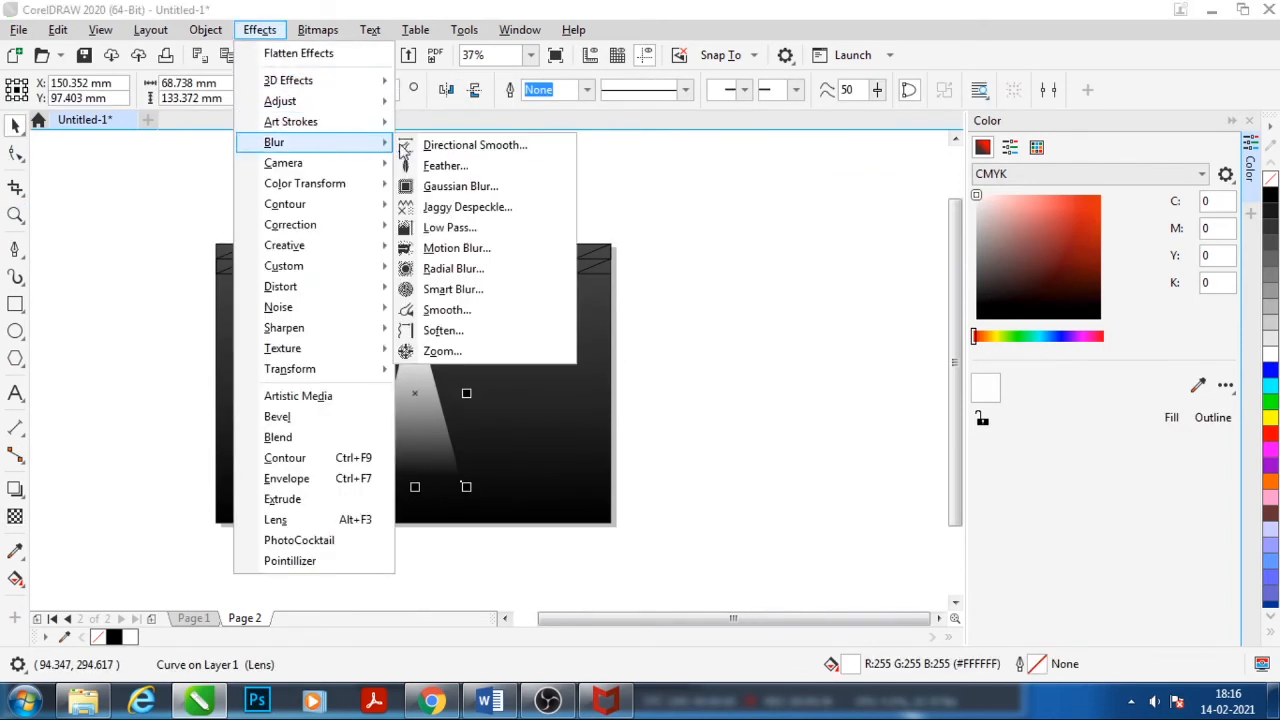
pyautogui.click(455, 185)
pyautogui.moveTo(563, 273); pyautogui.dragTo(724, 118)
pyautogui.click(757, 177)
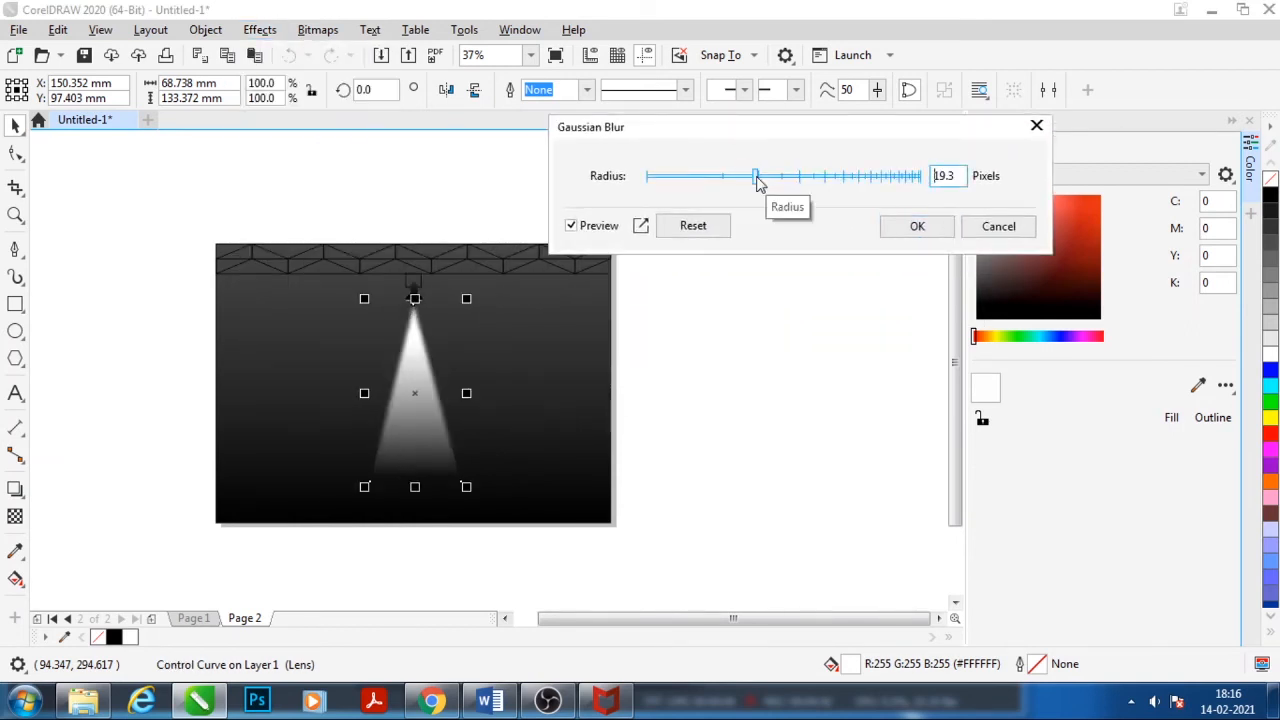
pyautogui.click(780, 184)
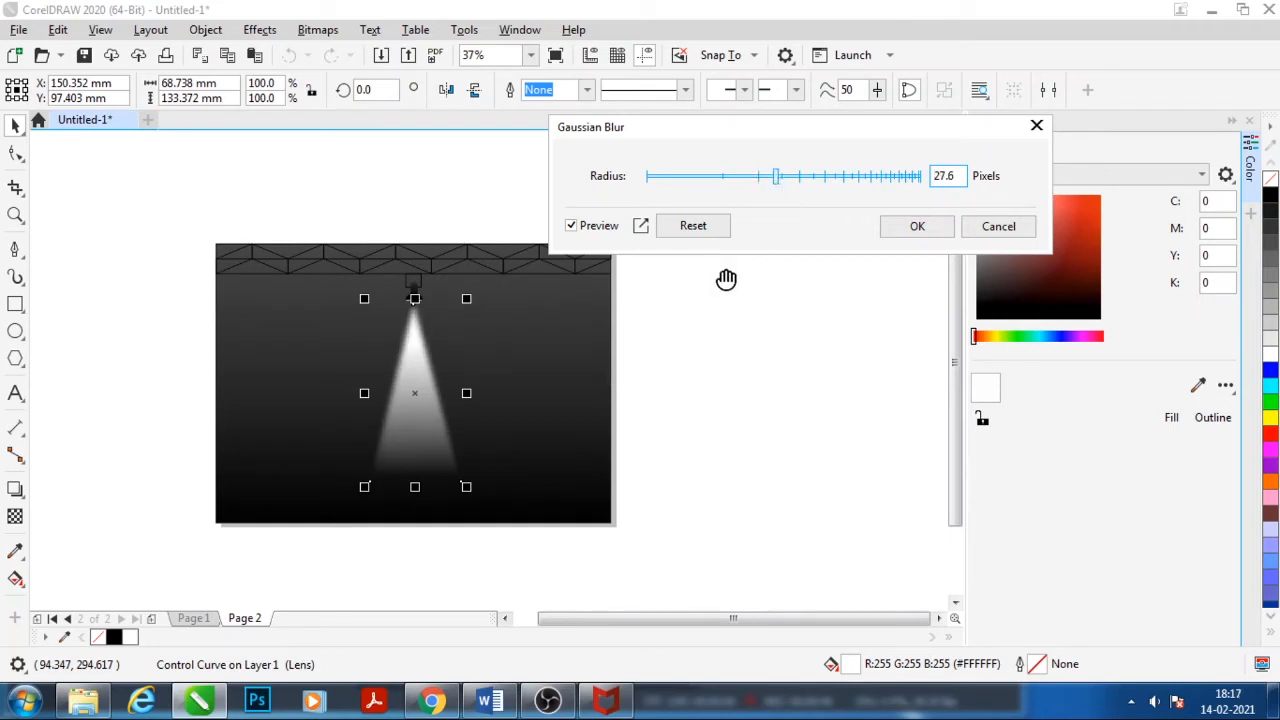
pyautogui.click(916, 229)
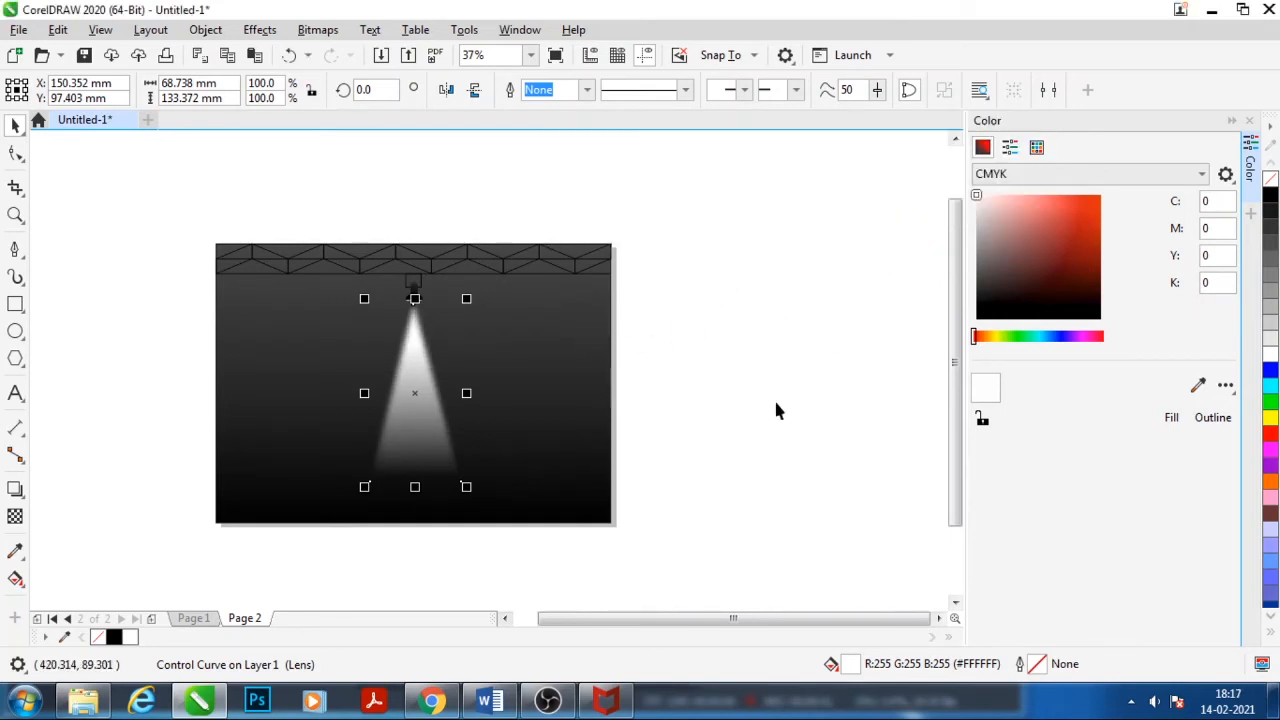
# Widen the blurred light beam symmetrically about its centre to about 104.5 mm
pyautogui.click(773, 397)
pyautogui.click(440, 466)
pyautogui.moveTo(467, 394); pyautogui.dragTo(486, 394)
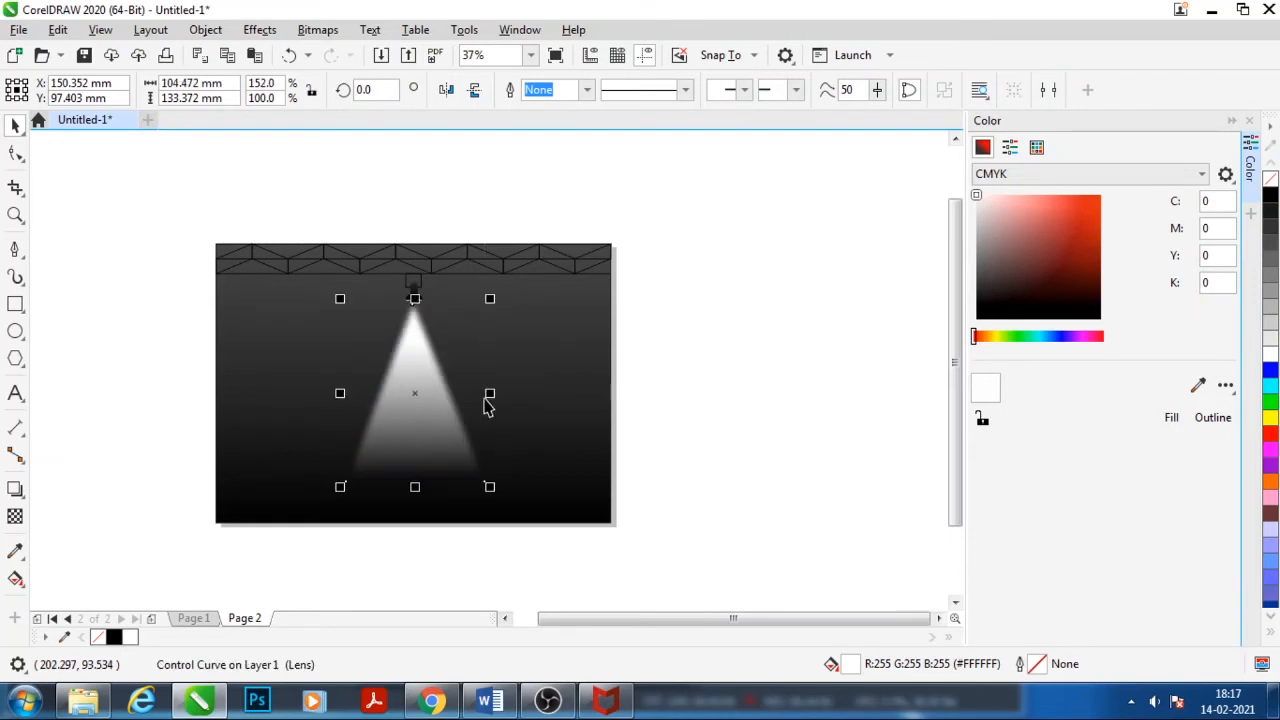
pyautogui.click(456, 566)
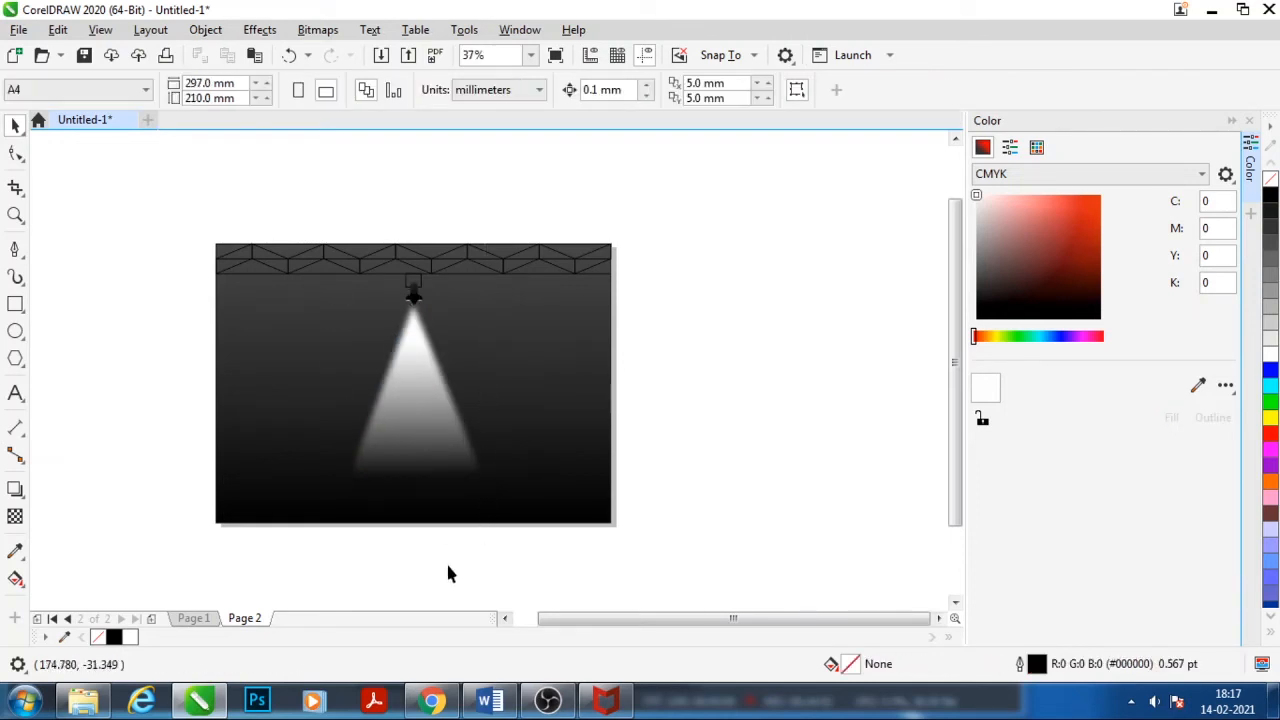
# Shift the light beam slightly to the right, to X about 151.1 mm, to centre it under the lamp
pyautogui.scroll(2, 417, 531)
pyautogui.scroll(-2, 403, 483)
pyautogui.scroll(4, 394, 323)
pyautogui.click(474, 380)
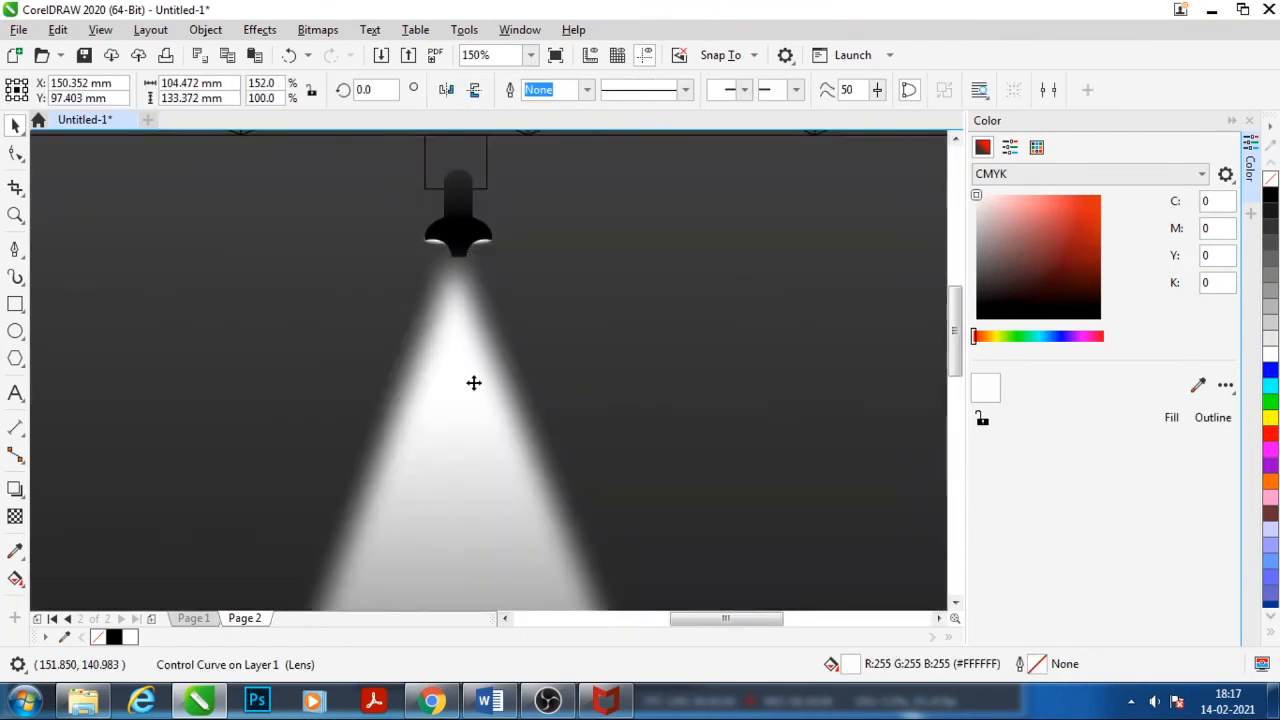
pyautogui.moveTo(474, 383)
pyautogui.mouseDown()
pyautogui.moveTo(491, 394)
pyautogui.moveTo(479, 378)
pyautogui.mouseUp()
pyautogui.scroll(4, 460, 247)
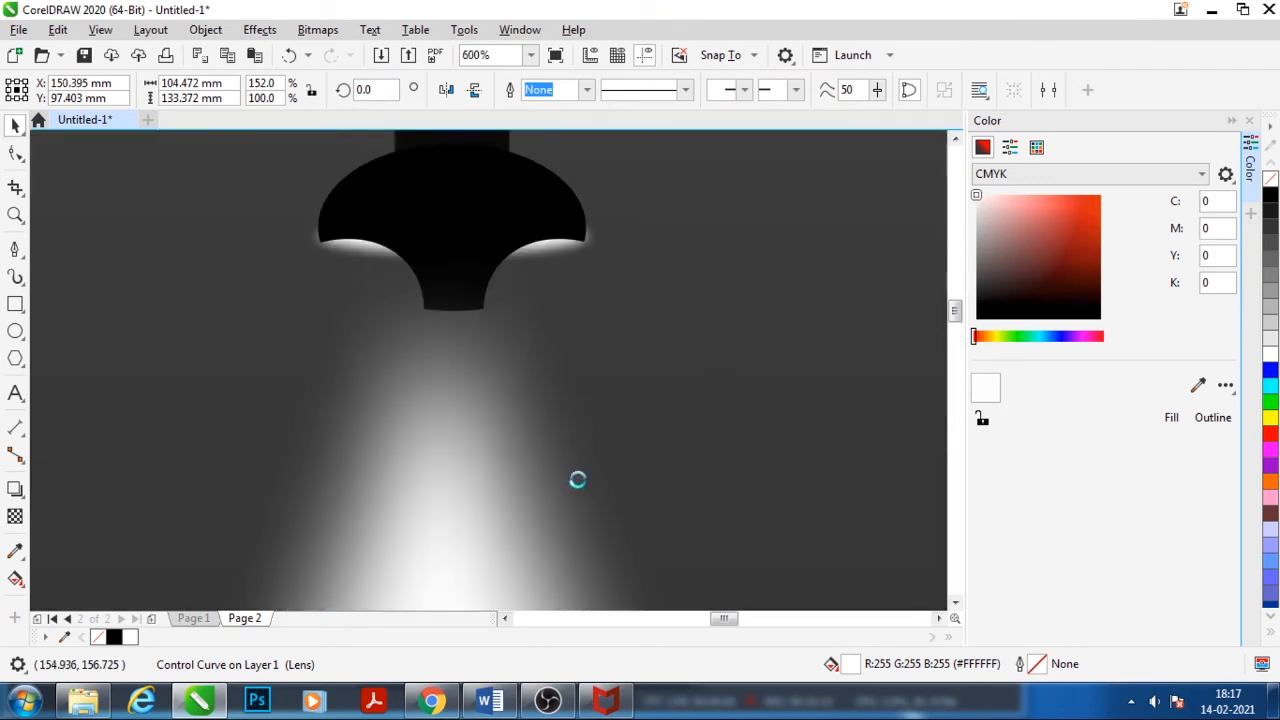
pyautogui.scroll(-5, 440, 300)
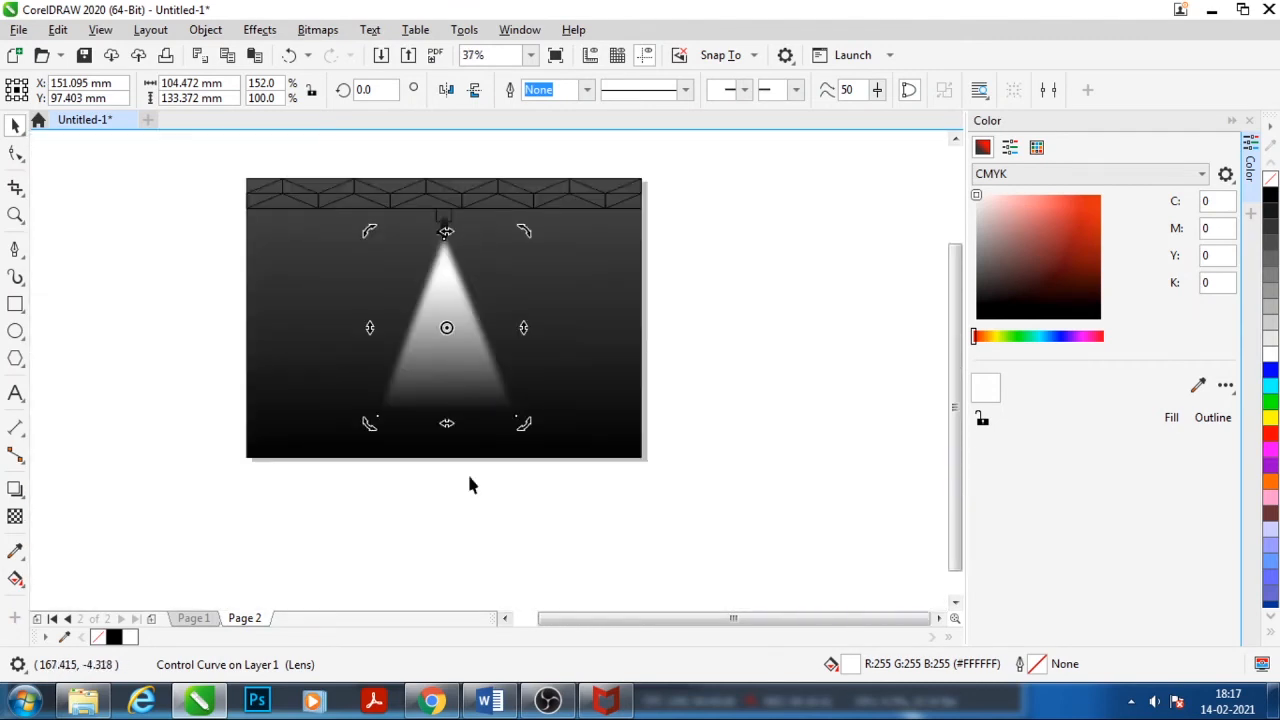
pyautogui.click(472, 490)
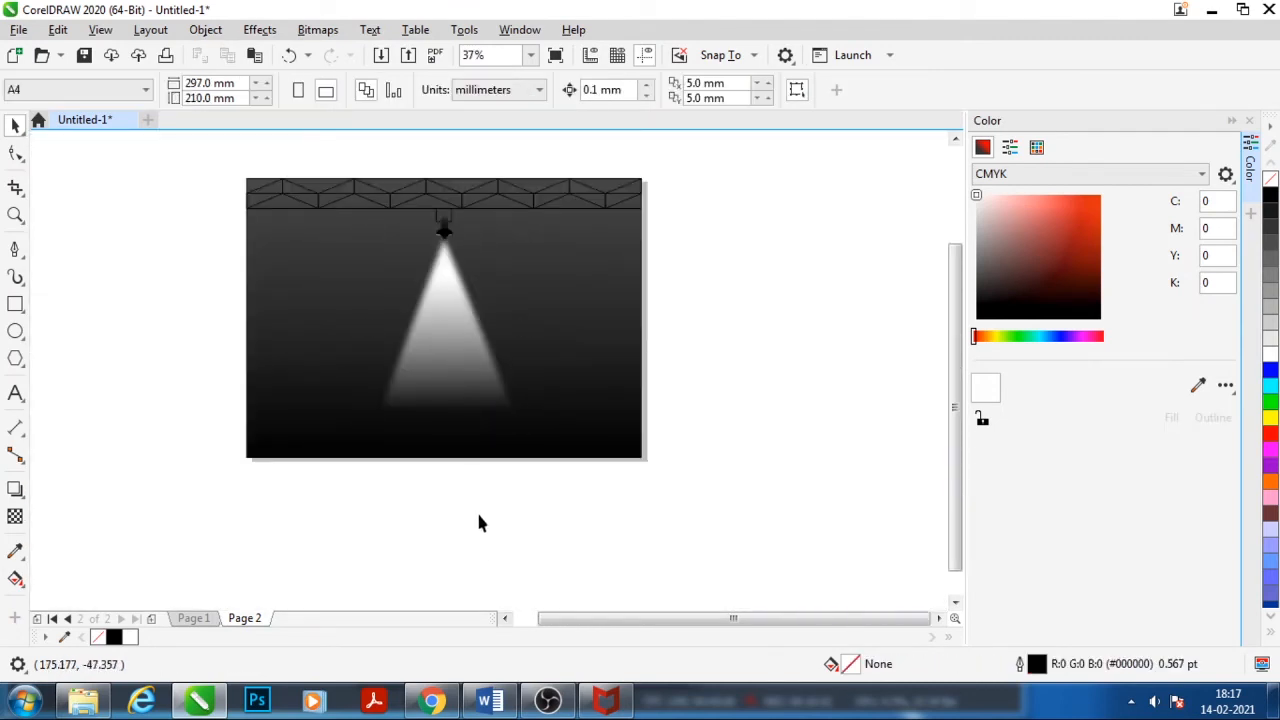
# Duplicate the lamp, its bracket and the light beam together, placing the copy level with the original near the page's left edge
pyautogui.click(444, 402)
pyautogui.click(474, 515)
pyautogui.moveTo(363, 517); pyautogui.dragTo(540, 206)
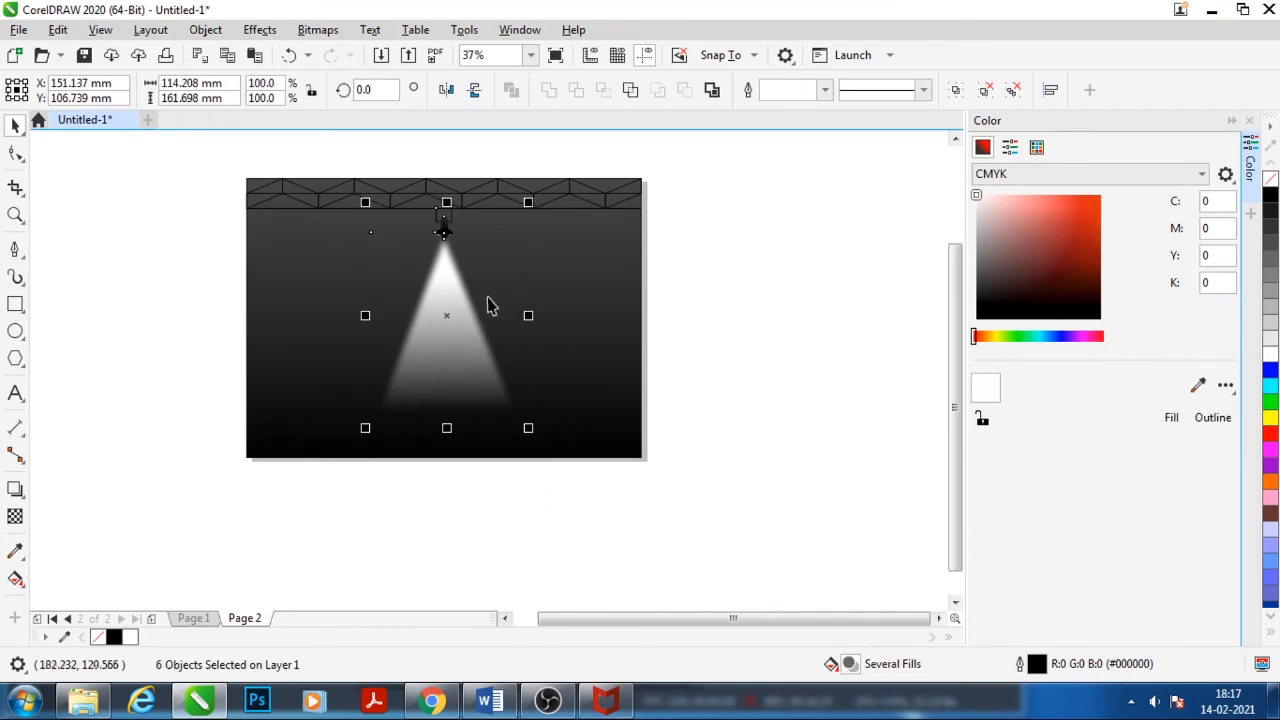
pyautogui.moveTo(449, 313); pyautogui.dragTo(294, 287)
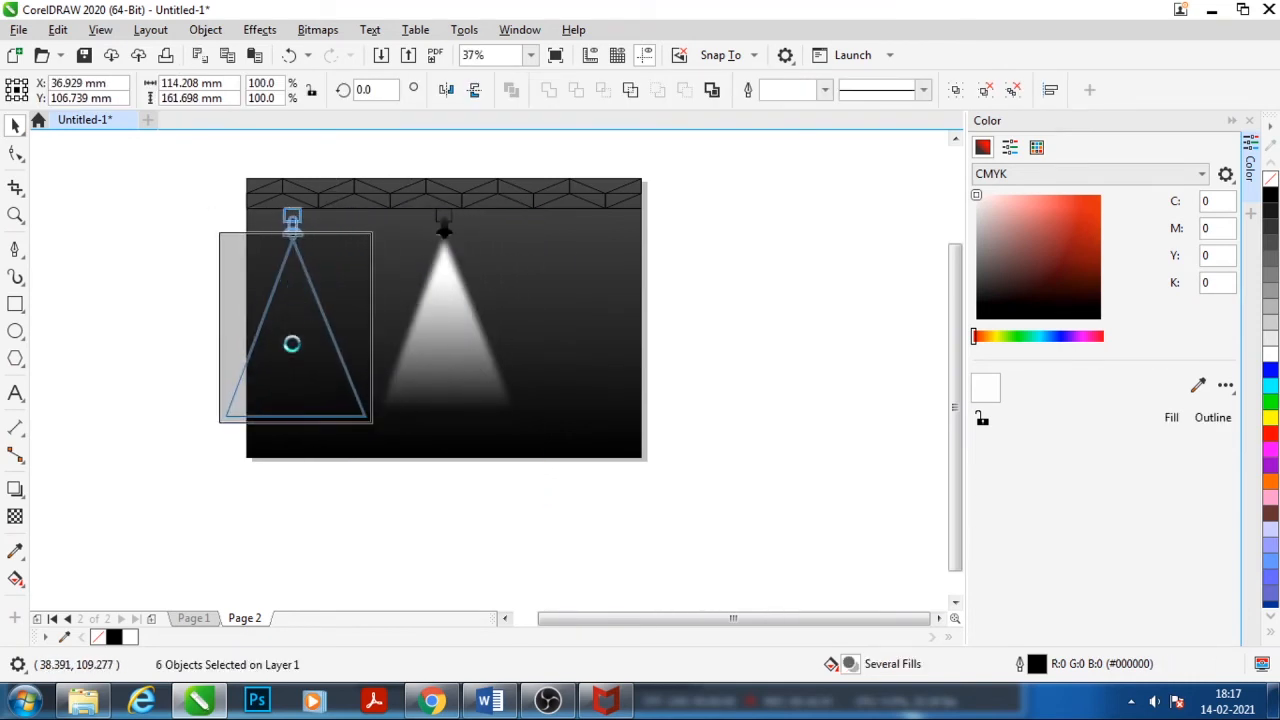
pyautogui.click(361, 489)
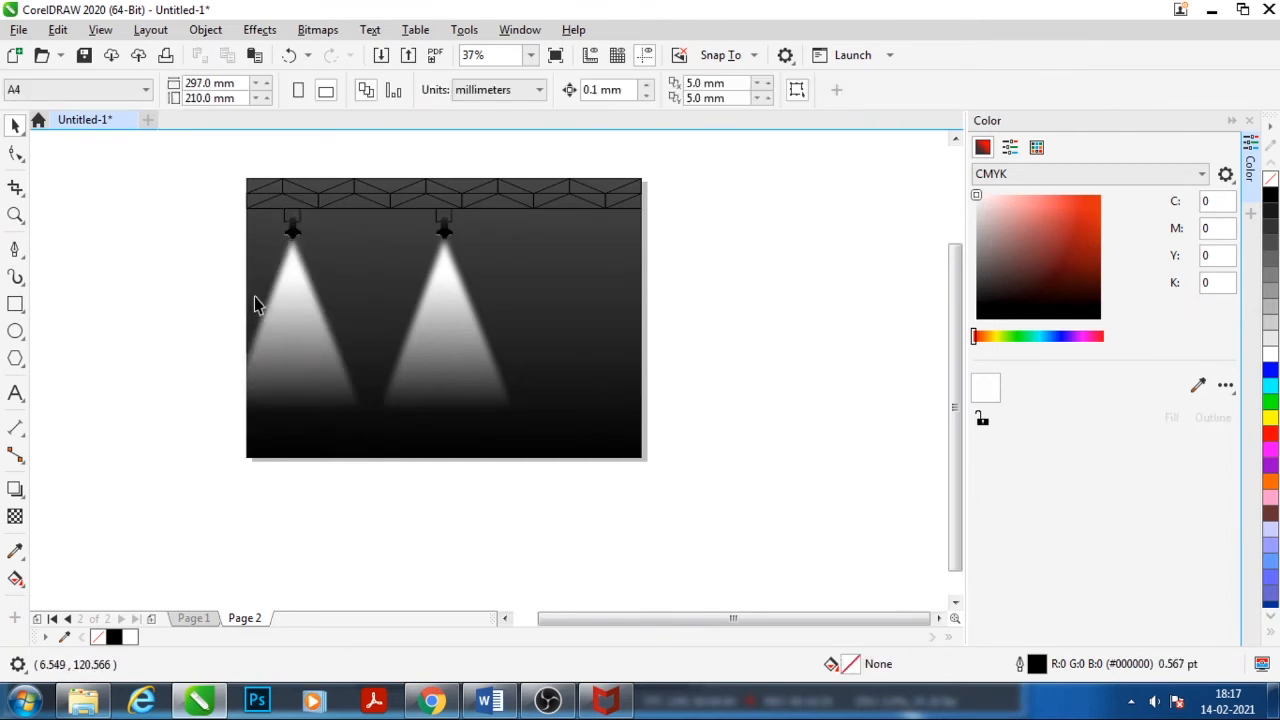
# Rotate the left lamp about its upper end by about 18° so that it points inward, leaving its bracket straight
pyautogui.scroll(2, 291, 254)
pyautogui.scroll(2, 293, 204)
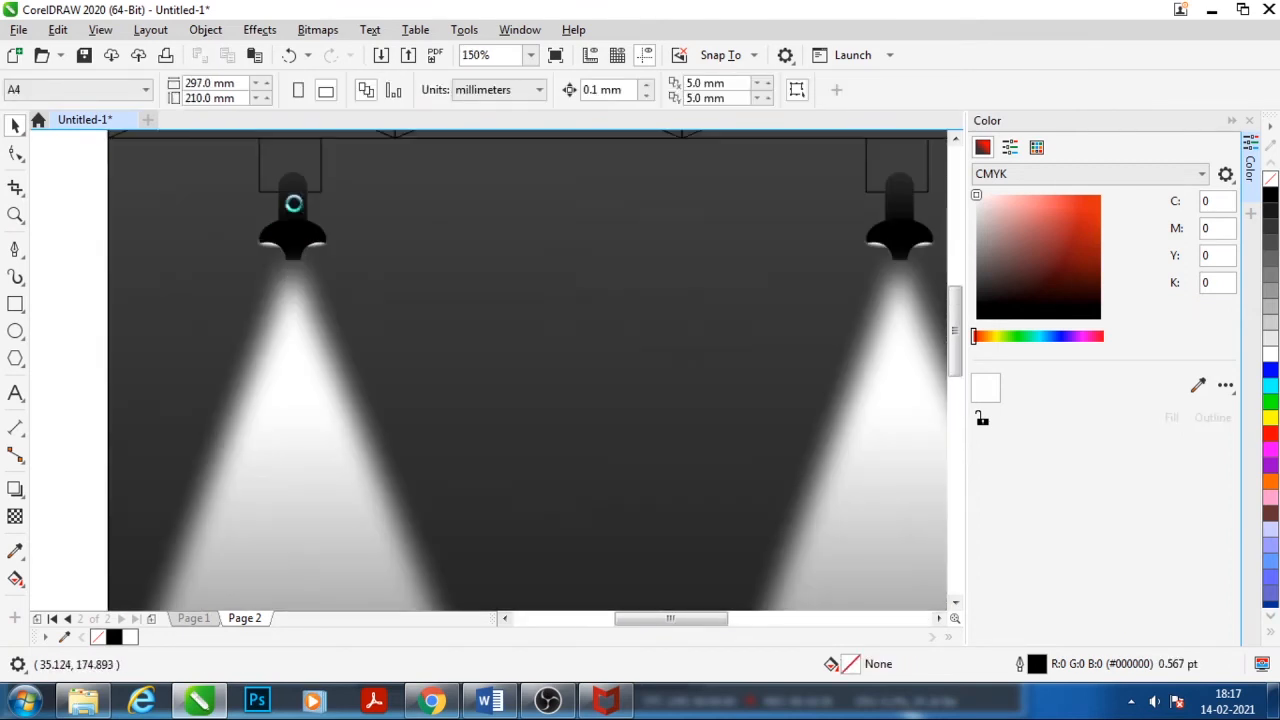
pyautogui.moveTo(50, 318); pyautogui.dragTo(410, 143)
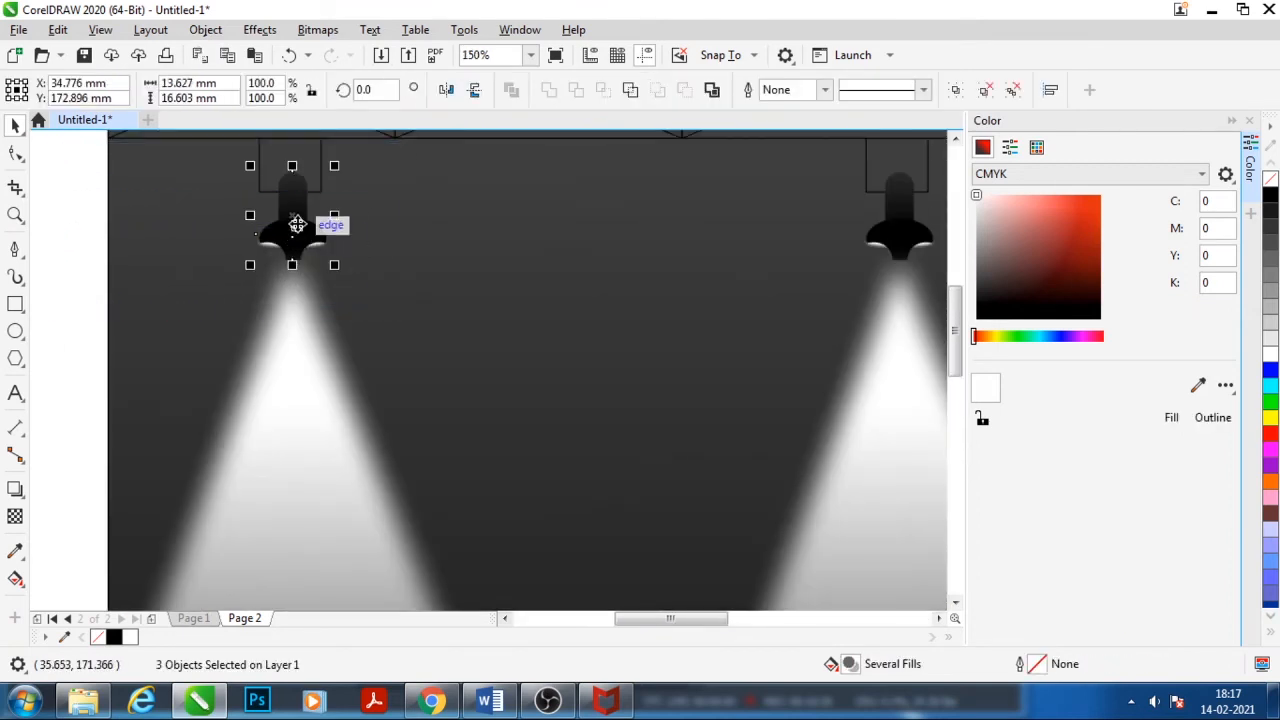
pyautogui.moveTo(292, 215); pyautogui.dragTo(292, 170)
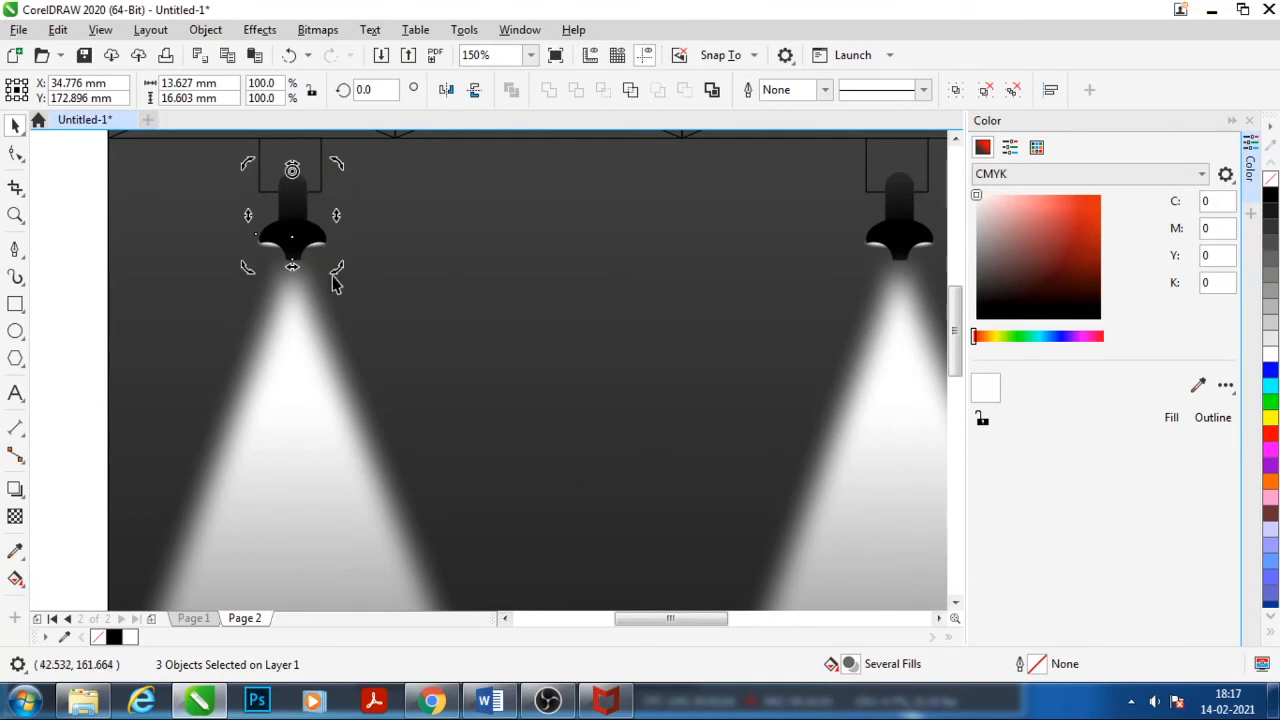
pyautogui.moveTo(337, 270); pyautogui.dragTo(383, 269)
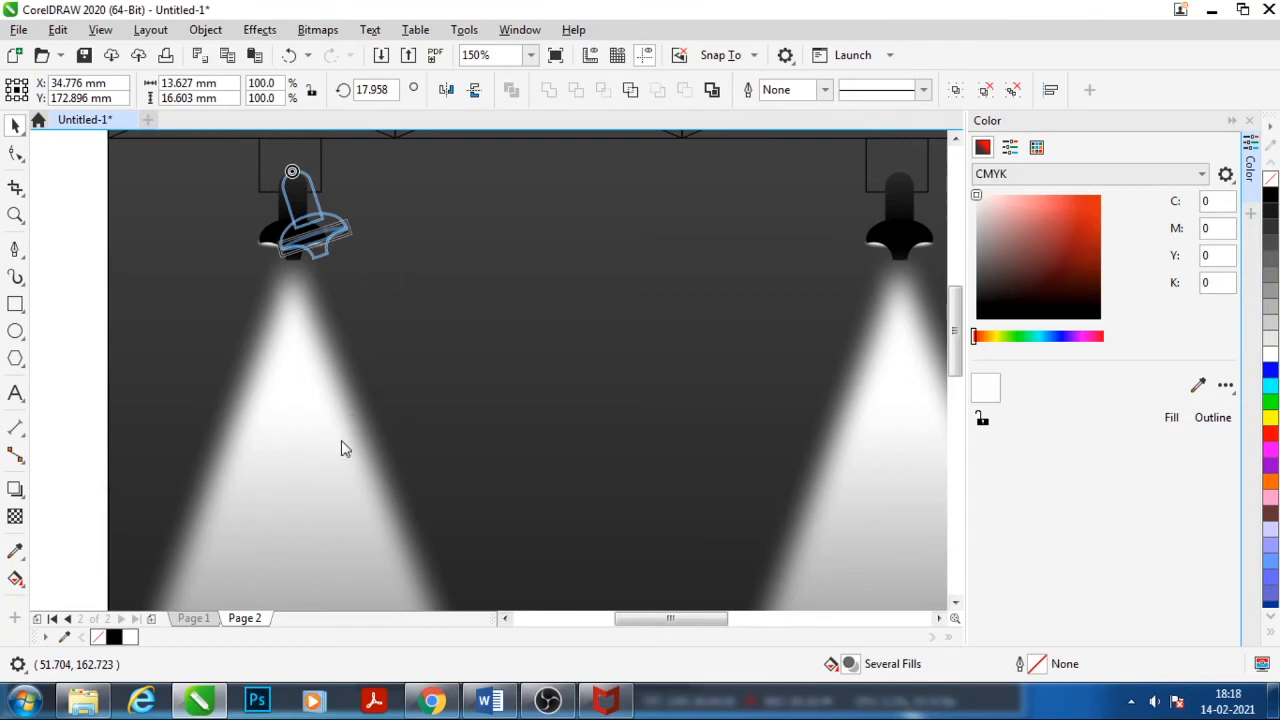
# Move the left light beam under the tilted lamp and rotate it about its apex by about 18° towards the page centre
pyautogui.click(304, 442)
pyautogui.moveTo(300, 453); pyautogui.dragTo(331, 457)
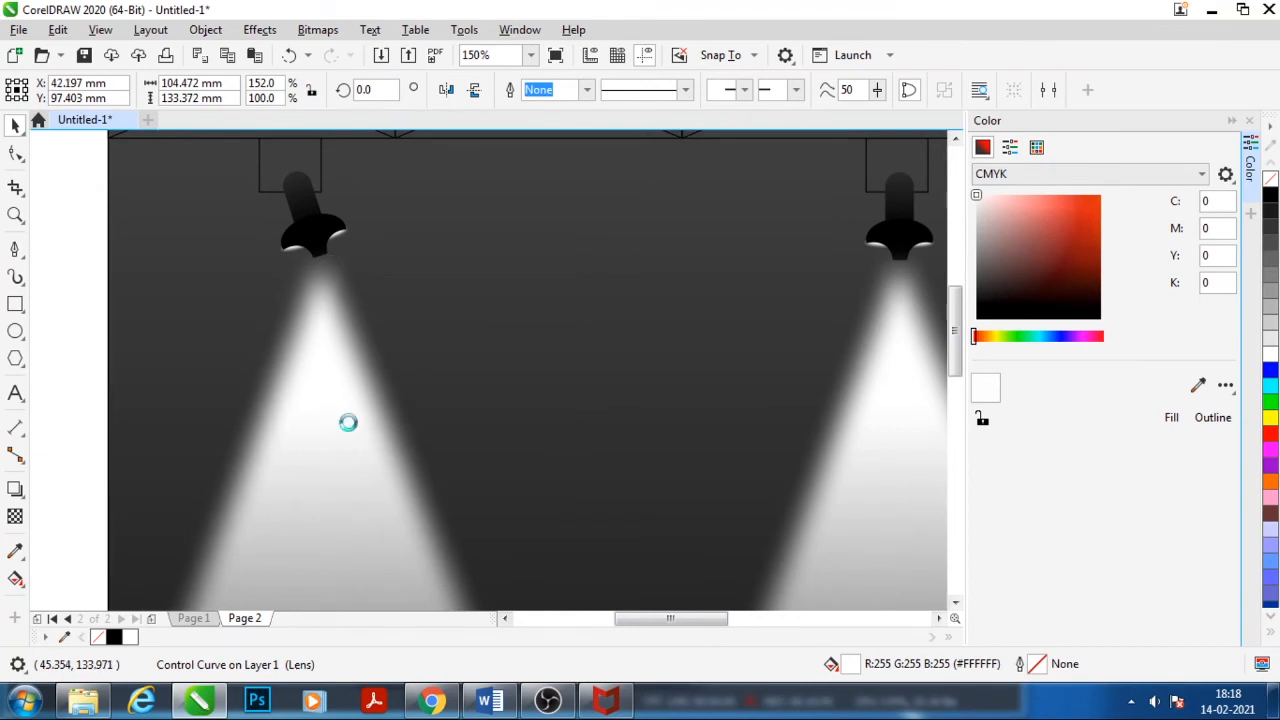
pyautogui.scroll(-4, 320, 266)
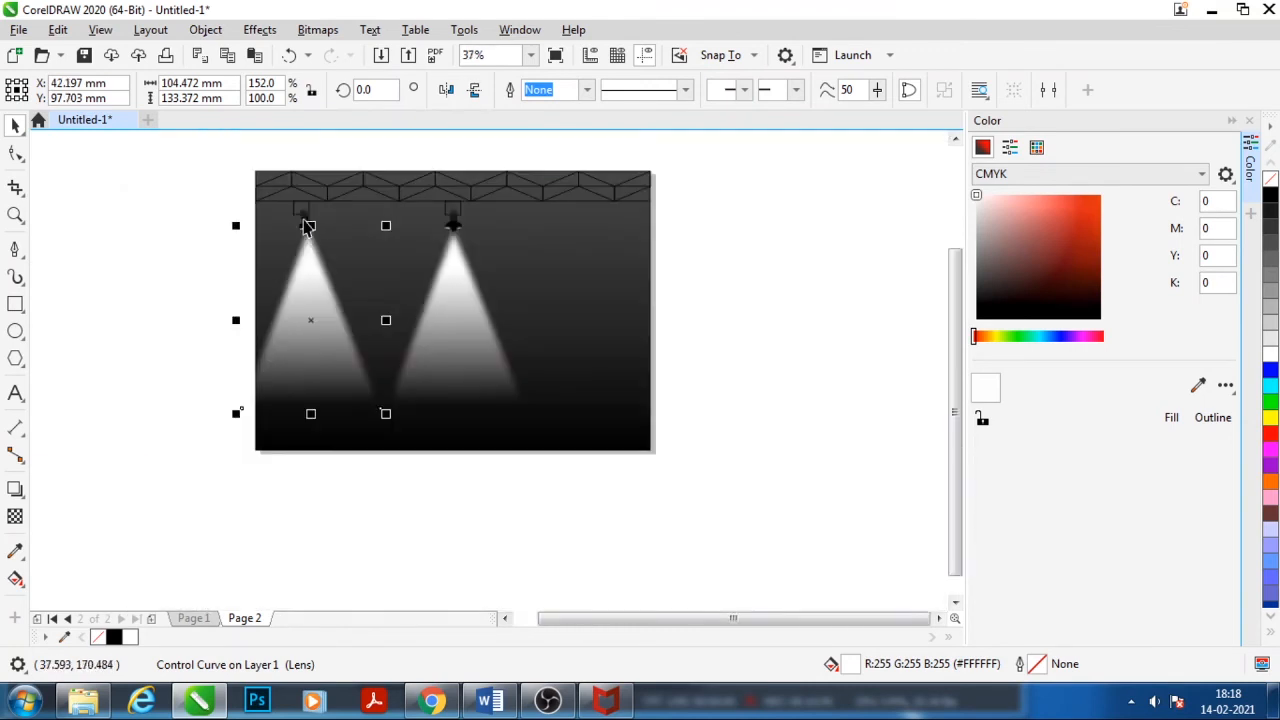
pyautogui.click(336, 368)
pyautogui.moveTo(310, 318); pyautogui.dragTo(308, 230)
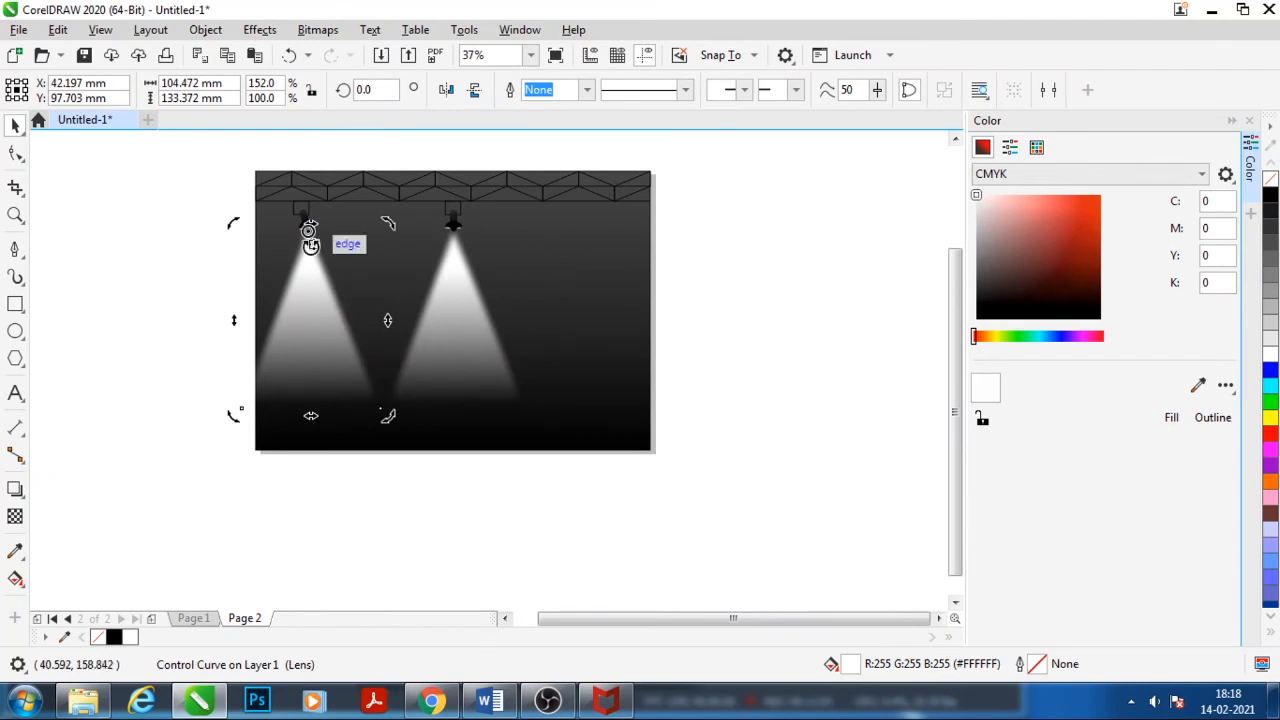
pyautogui.moveTo(388, 418); pyautogui.dragTo(449, 409)
pyautogui.click(394, 516)
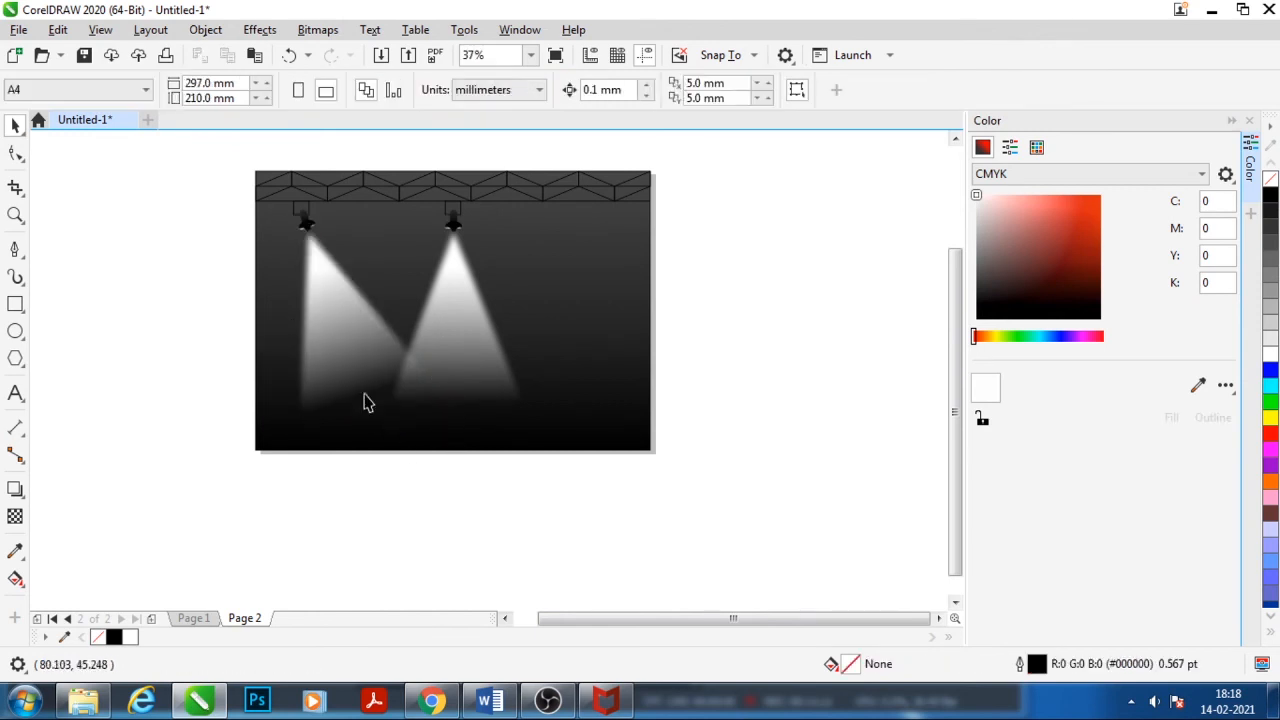
# Reshape the left beam by moving its lower right corner node down and slightly inward
pyautogui.click(340, 357)
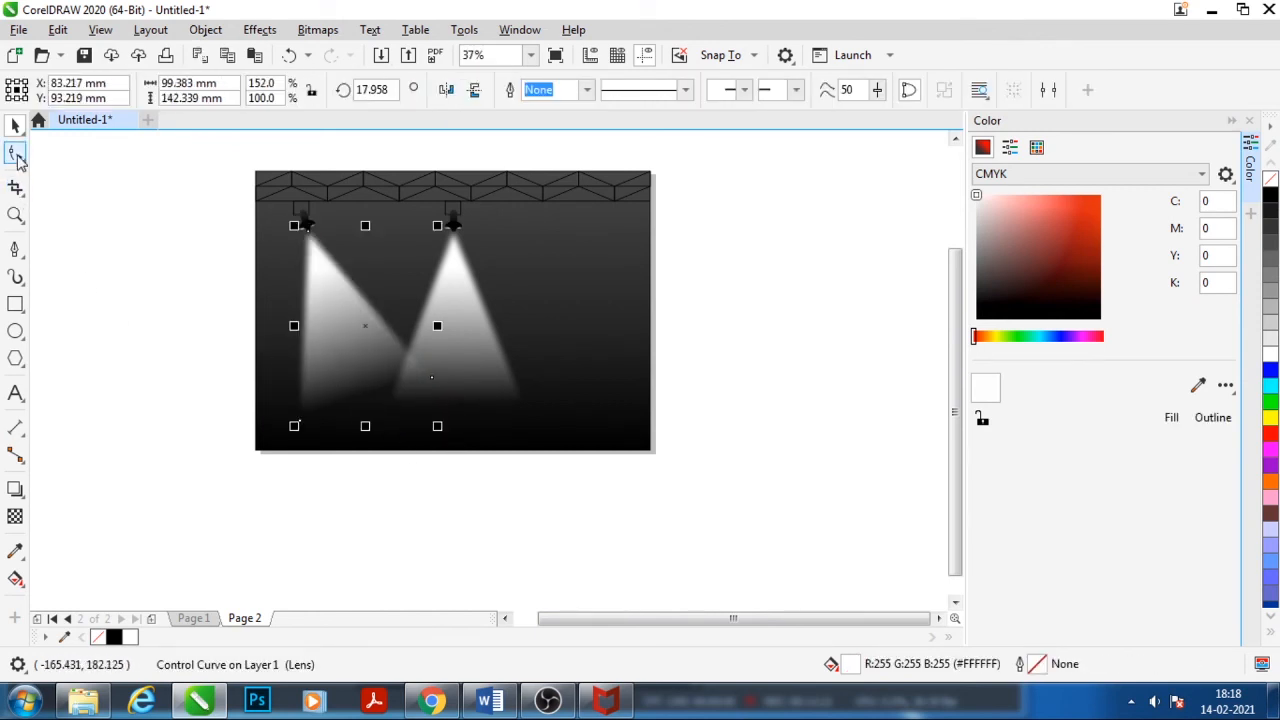
pyautogui.click(16, 154)
pyautogui.moveTo(432, 381); pyautogui.dragTo(424, 411)
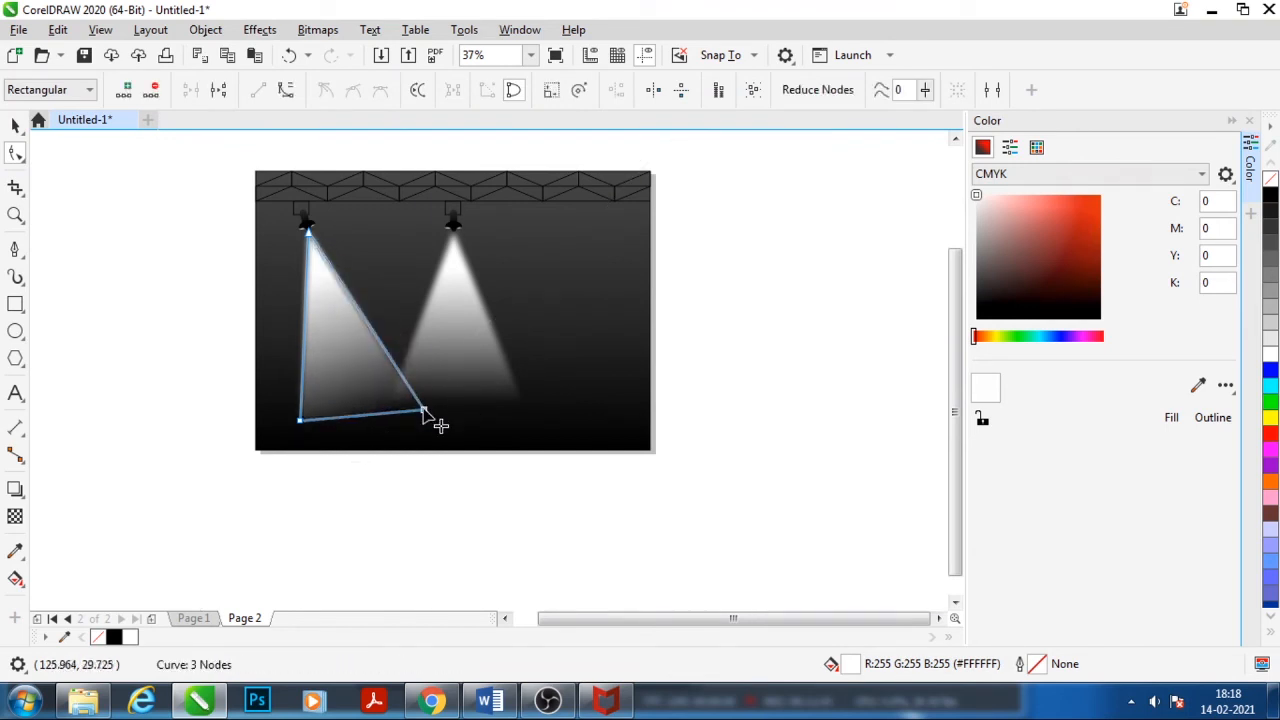
# Adjust the left beam's linear transparency to fade from near the lamp down along the tilted beam to near its base
pyautogui.click(15, 516)
pyautogui.moveTo(313, 274); pyautogui.dragTo(354, 396)
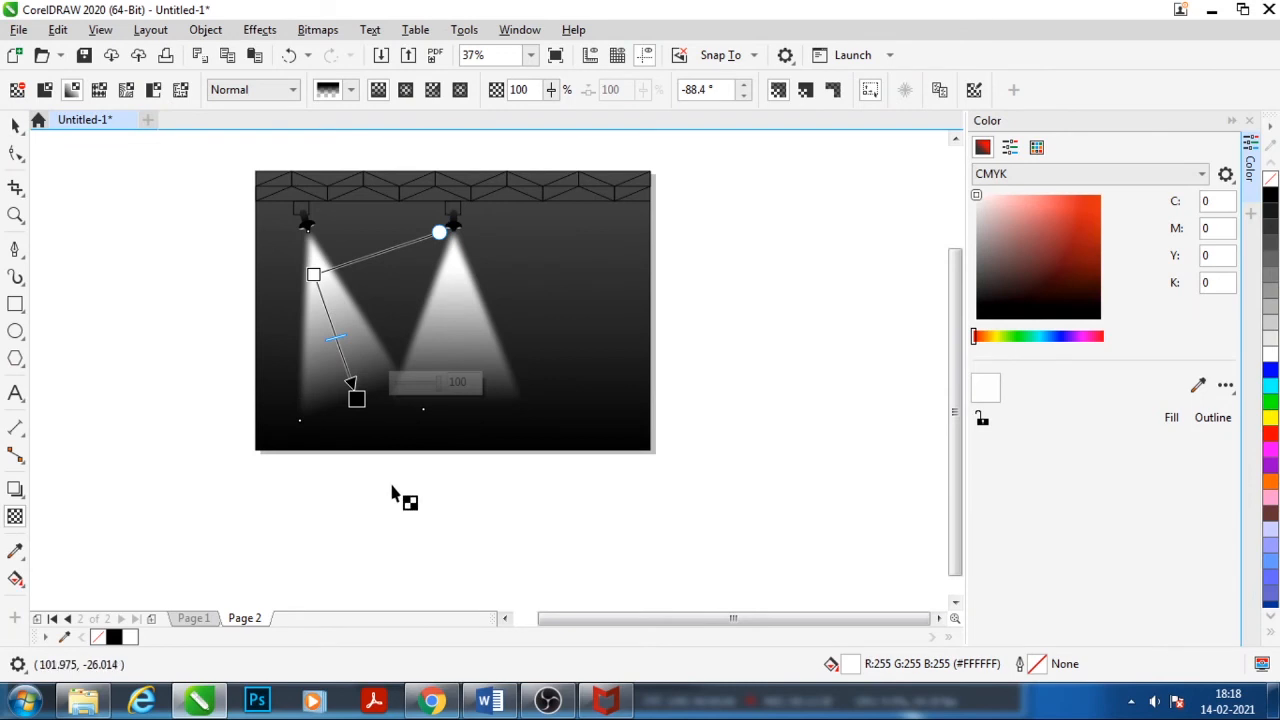
pyautogui.click(391, 492)
pyautogui.click(14, 126)
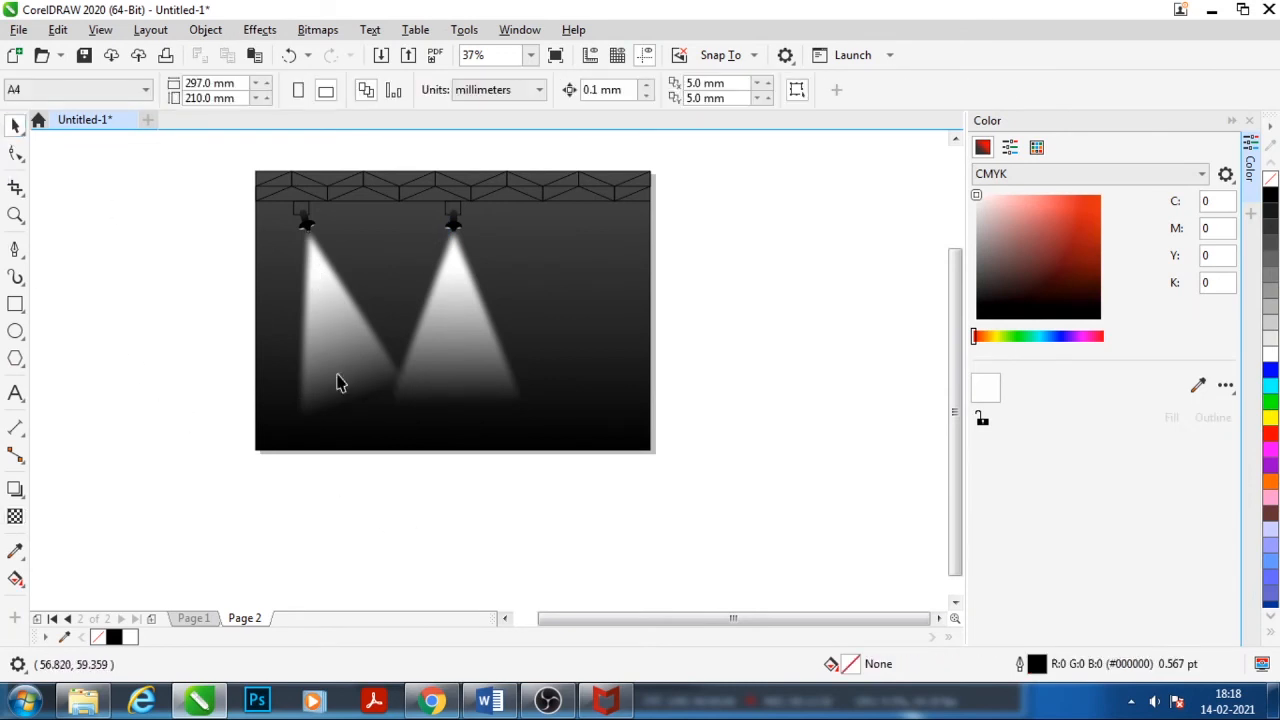
# Enlarge the left beam slightly to about 96.2 × 147.2 mm
pyautogui.click(359, 378)
pyautogui.moveTo(429, 426); pyautogui.dragTo(434, 431)
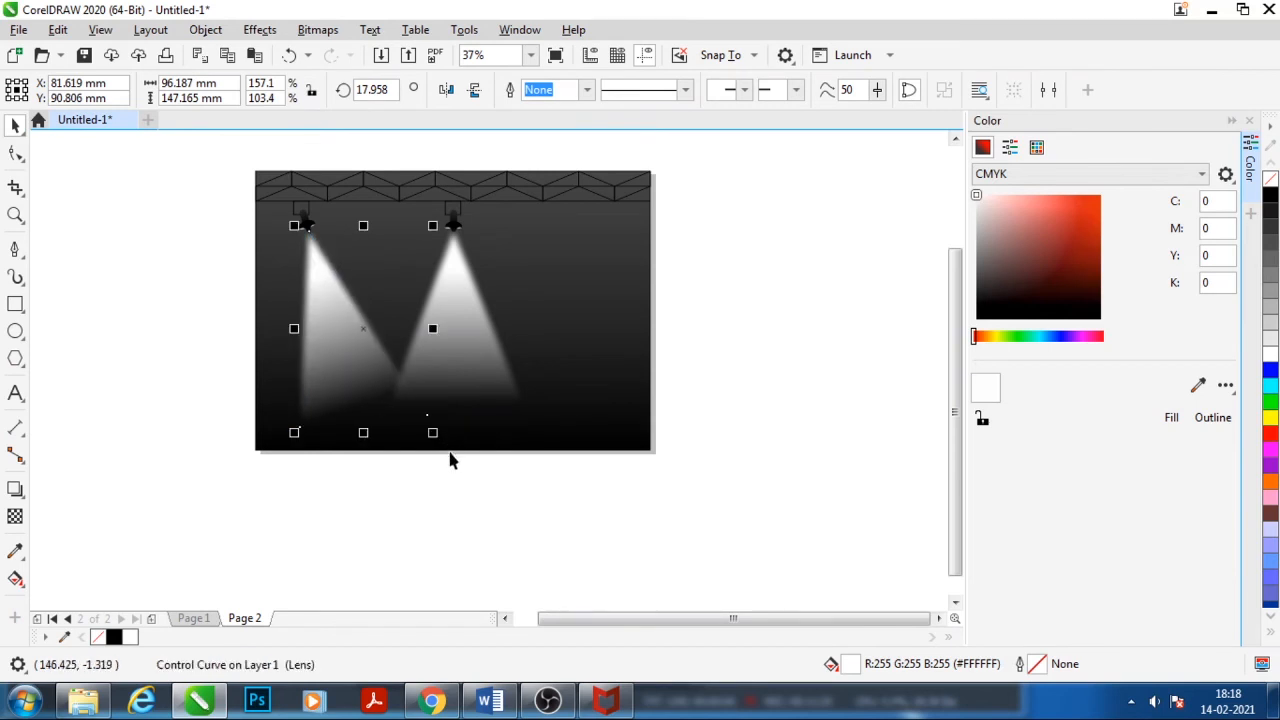
pyautogui.click(447, 462)
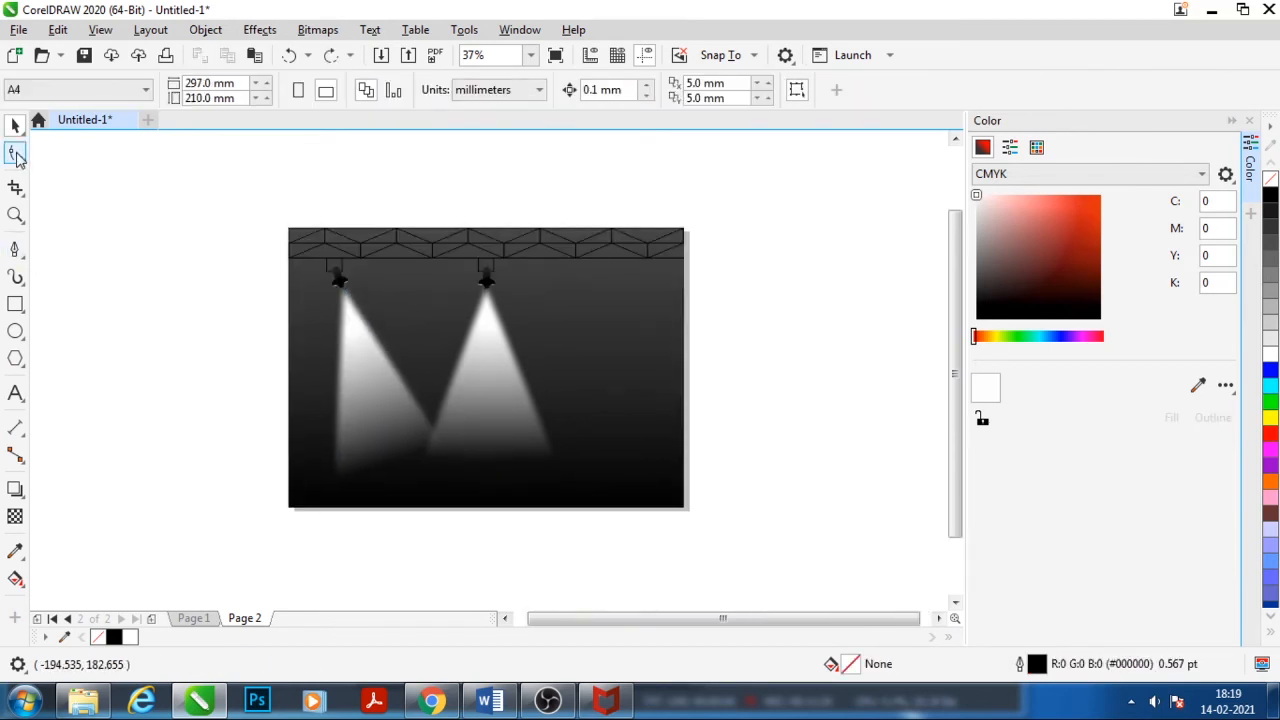
# Move the left lamp, its bracket and its beam together slightly to the right
pyautogui.click(15, 155)
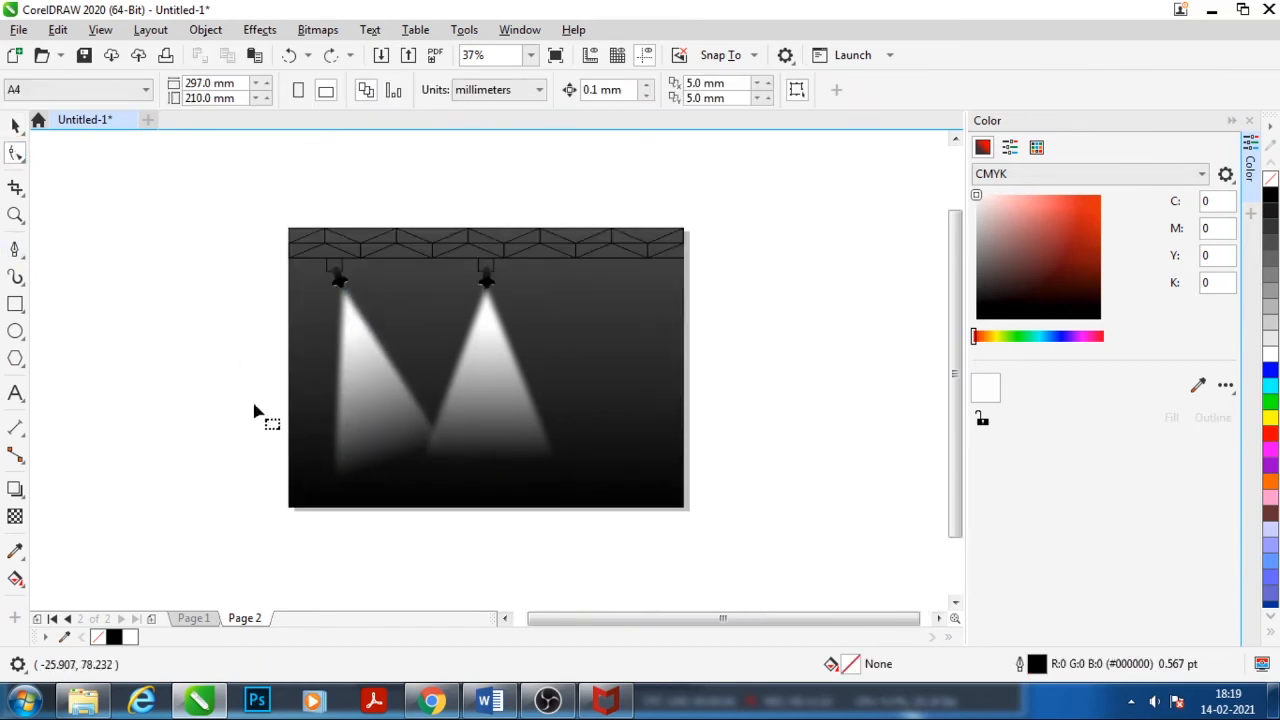
pyautogui.click(14, 126)
pyautogui.moveTo(237, 251); pyautogui.dragTo(477, 505)
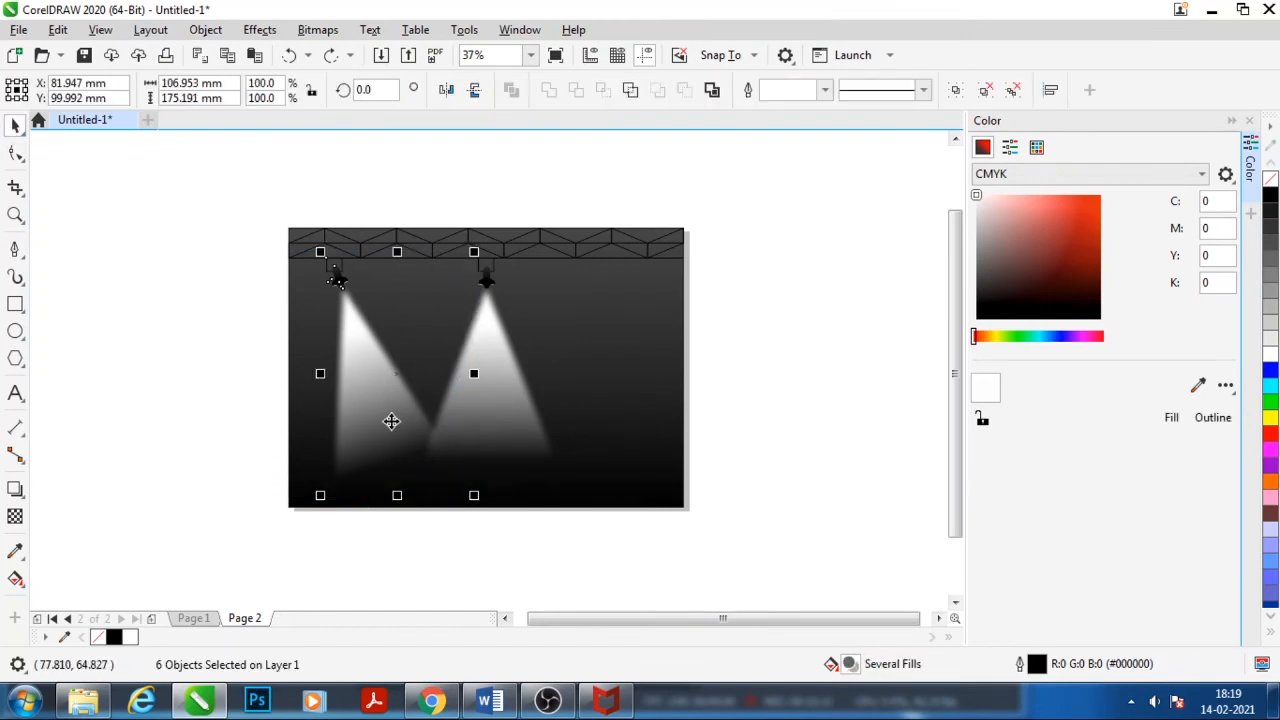
pyautogui.moveTo(391, 421); pyautogui.dragTo(398, 420)
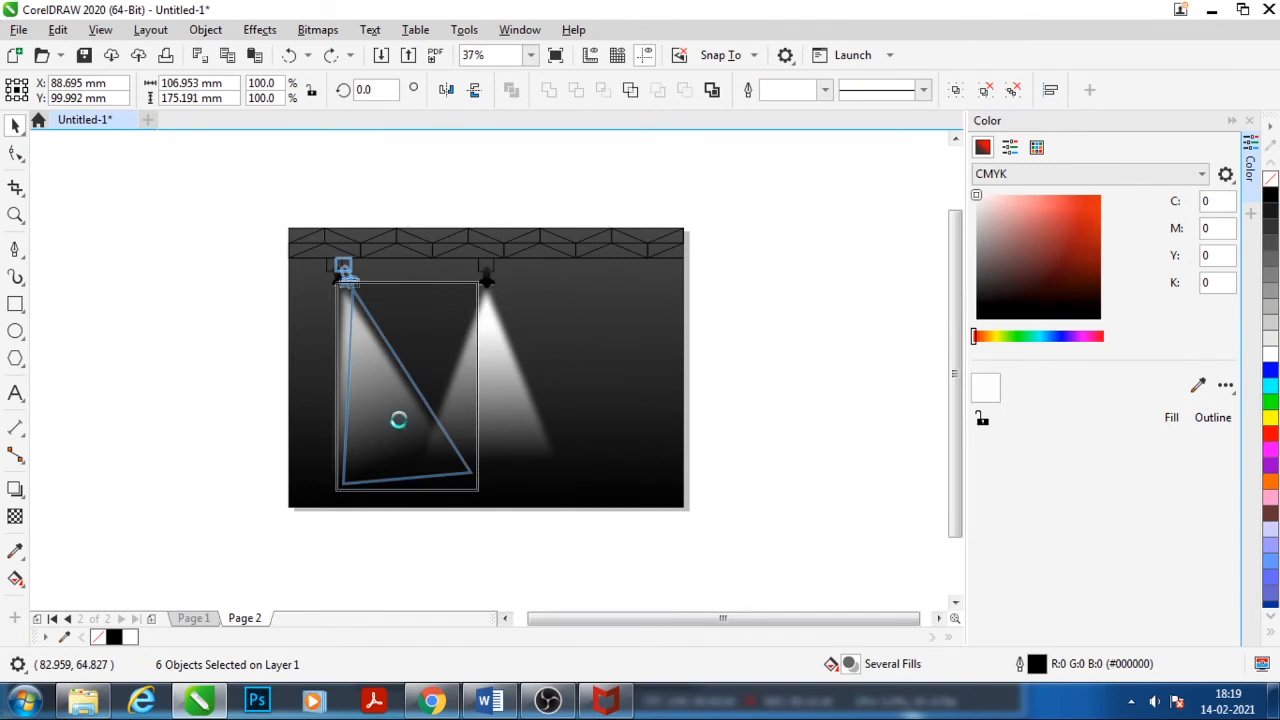
pyautogui.click(237, 478)
# Widen the left beam to about 115.9 mm by moving its lower right node horizontally outward
pyautogui.click(382, 458)
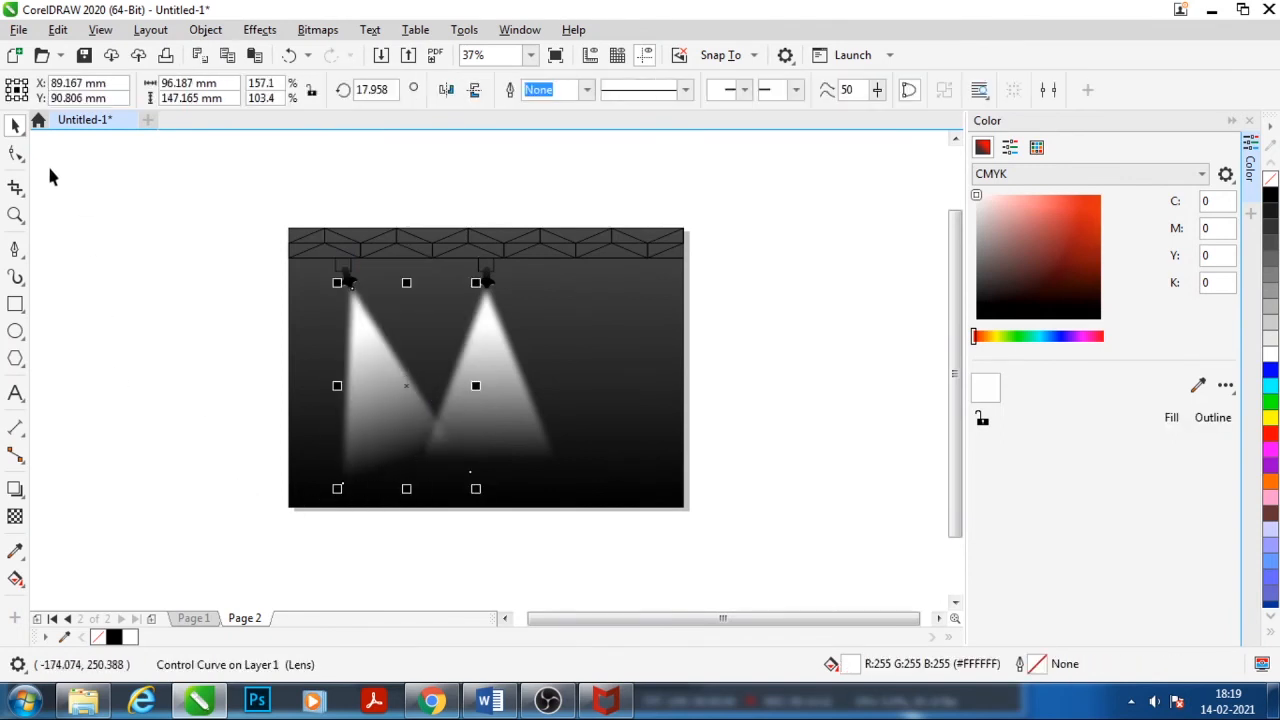
pyautogui.press('F10')
pyautogui.moveTo(470, 472); pyautogui.dragTo(497, 473)
pyautogui.scroll(1, 437, 462)
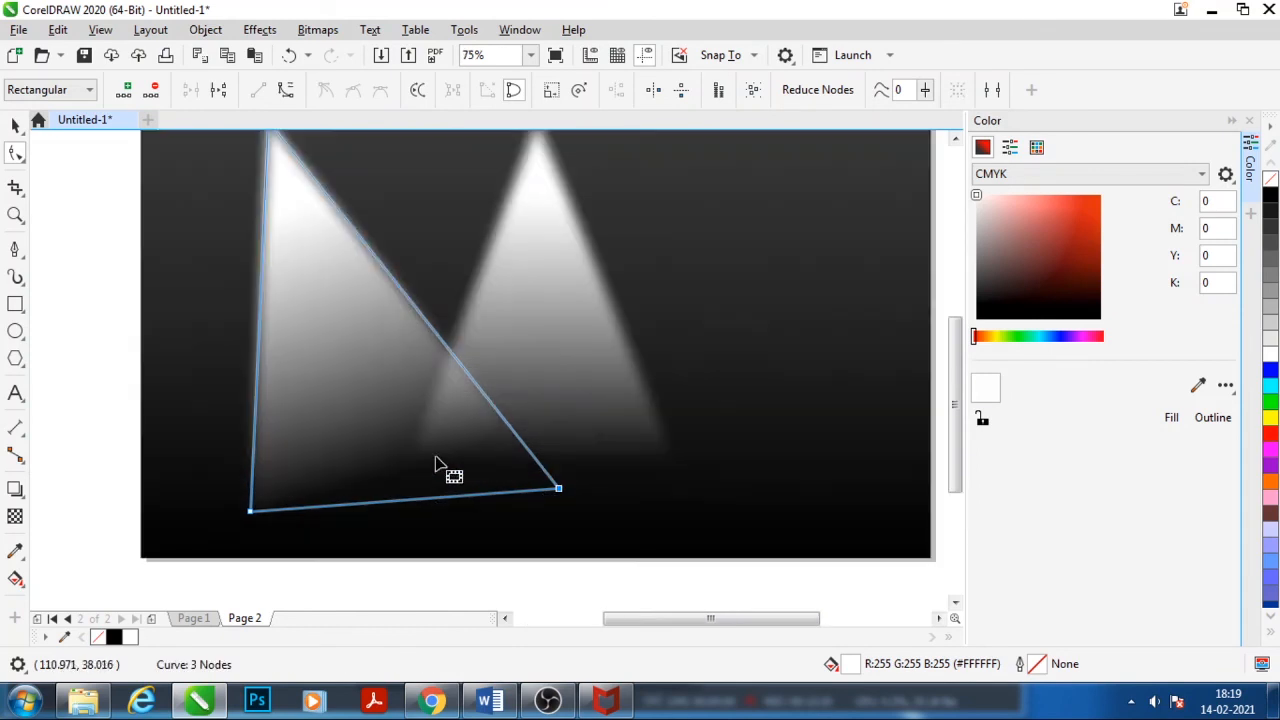
pyautogui.scroll(-1, 337, 425)
pyautogui.click(14, 126)
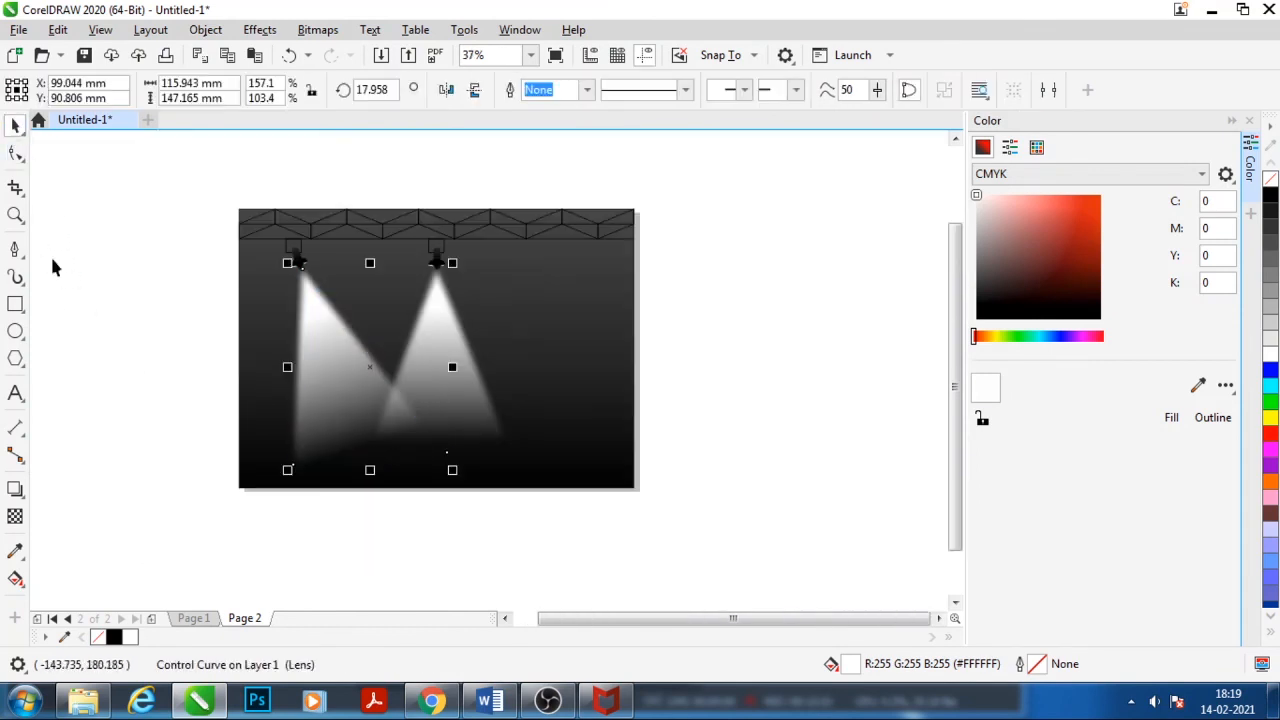
pyautogui.click(53, 416)
pyautogui.scroll(-1, 192, 381)
pyautogui.scroll(1, 251, 402)
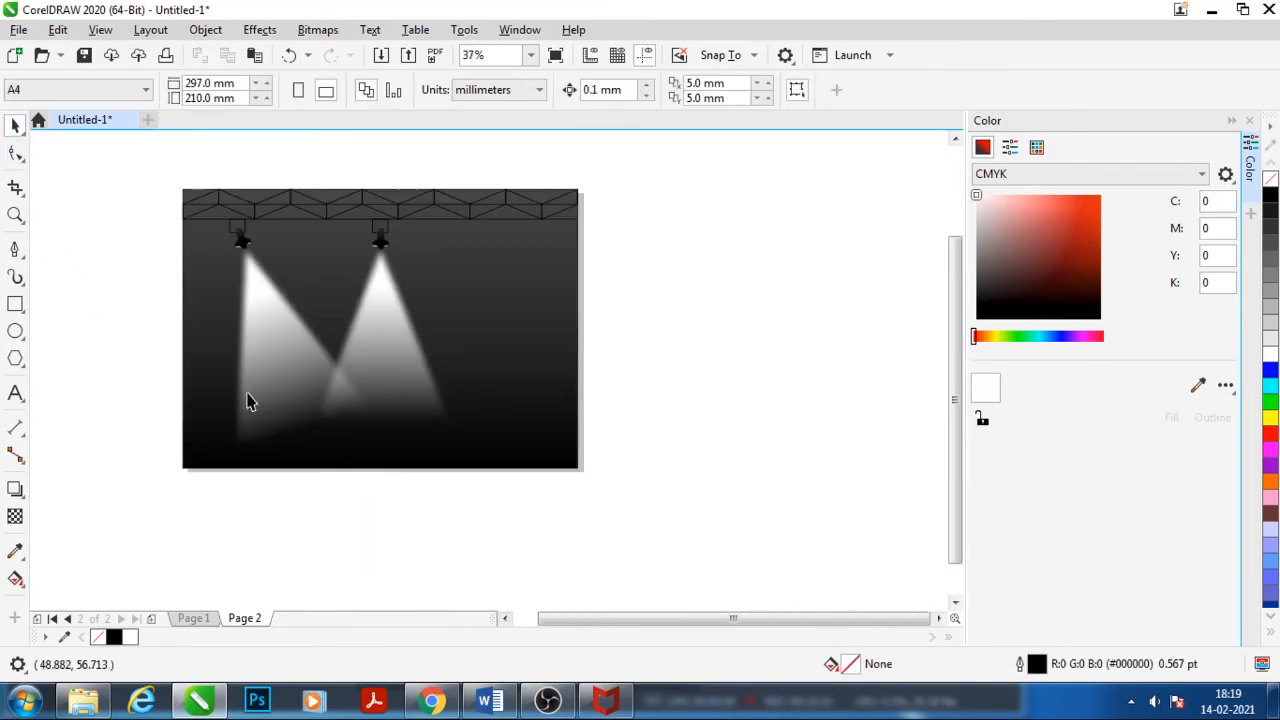
# Create a horizontally mirrored copy of the left lamp, bracket and beam, and place it on the right side at X about 208.1 mm
pyautogui.moveTo(98, 503)
pyautogui.mouseDown()
pyautogui.moveTo(386, 240)
pyautogui.moveTo(366, 211)
pyautogui.mouseUp()
pyautogui.keyDown('shift'); pyautogui.click(280, 369); pyautogui.keyUp('shift')
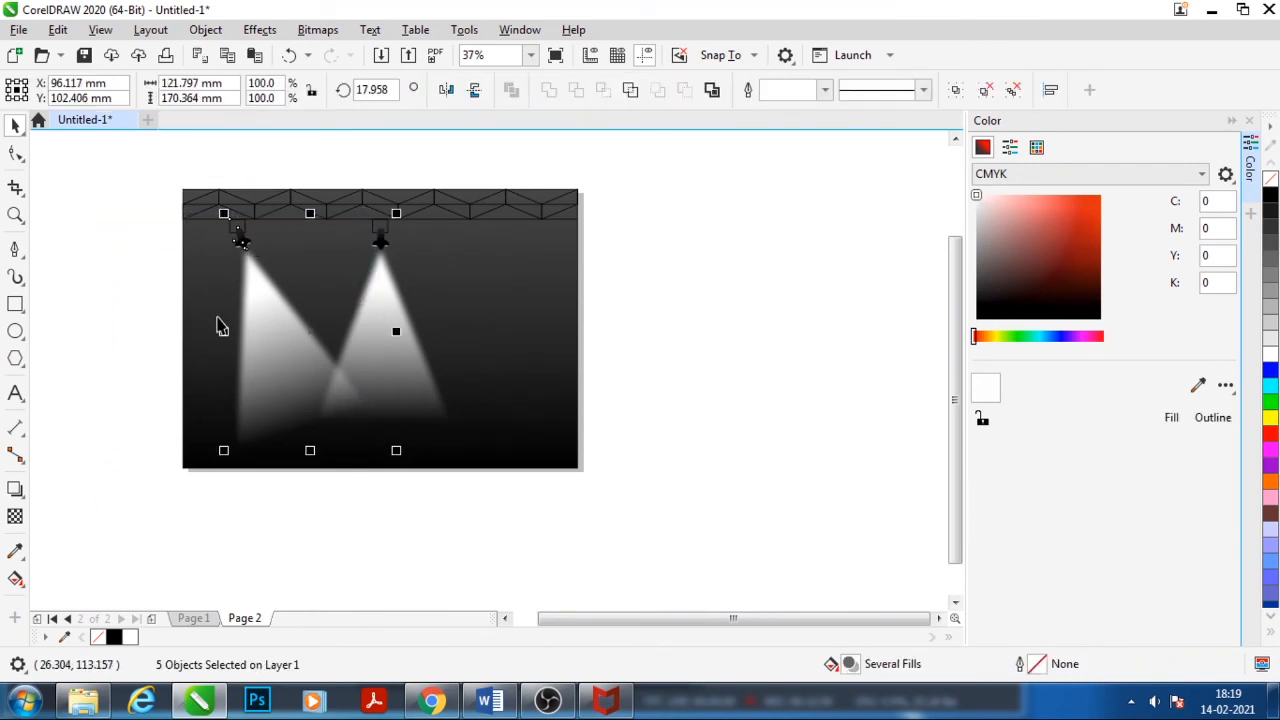
pyautogui.moveTo(227, 335); pyautogui.dragTo(500, 382)
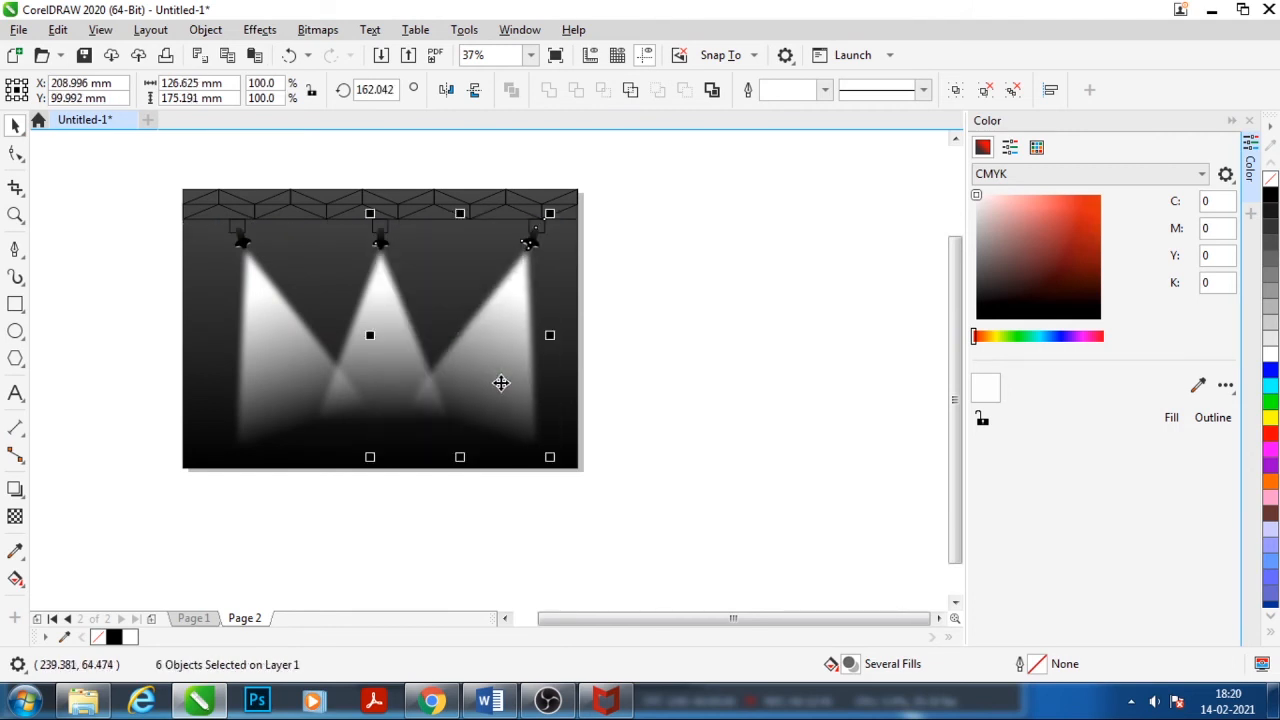
pyautogui.click(541, 404)
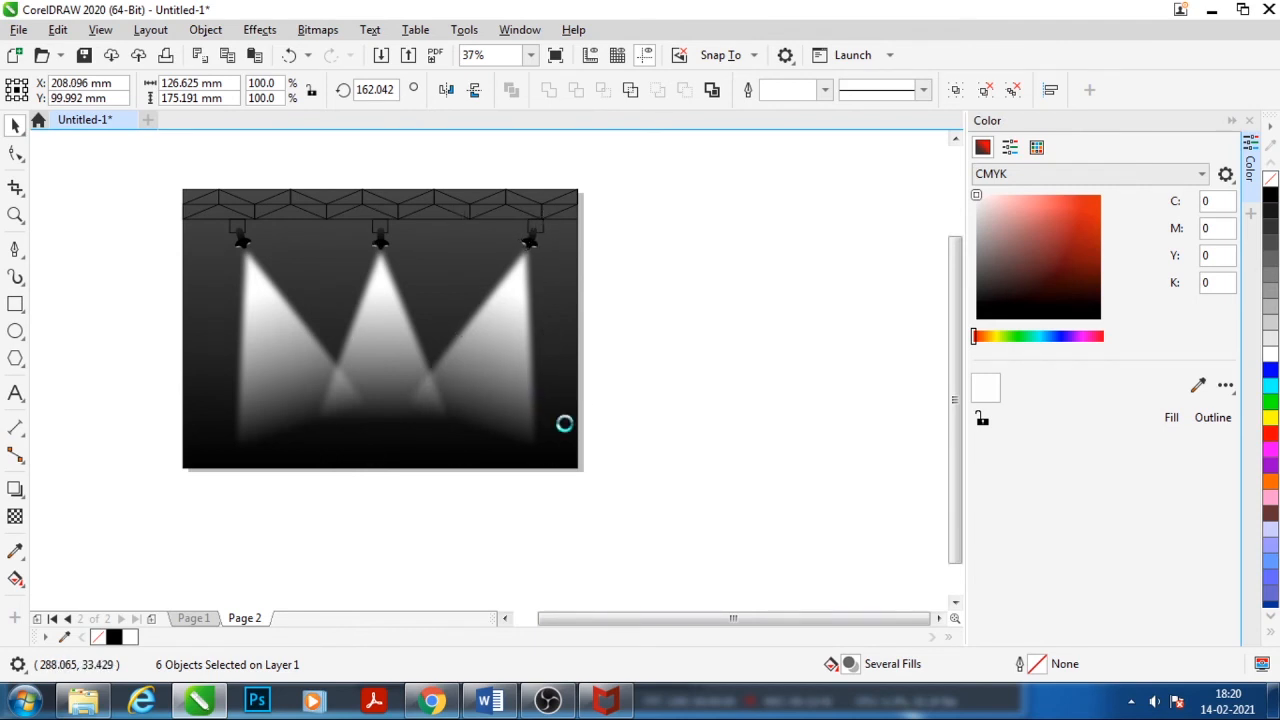
# Nudge the left lamp, bracket and beam together slightly to the left, to X about 95.8 mm
pyautogui.moveTo(123, 481); pyautogui.dragTo(380, 213)
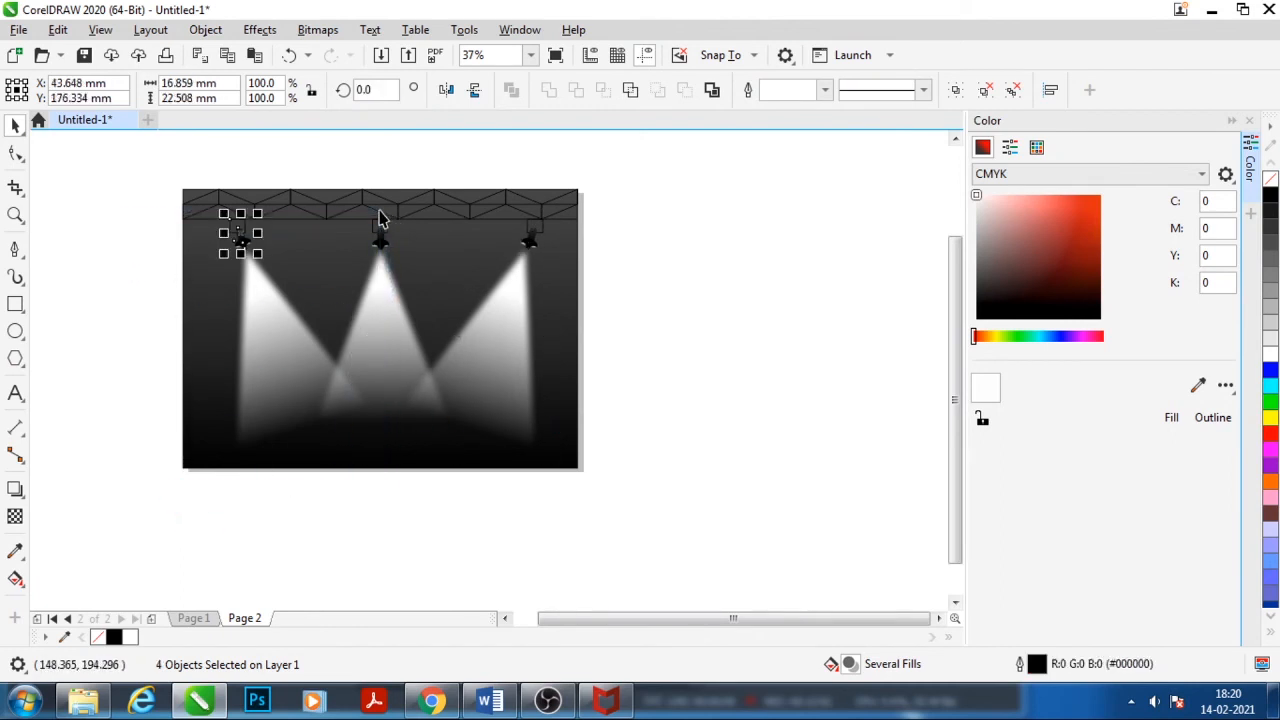
pyautogui.click(249, 368)
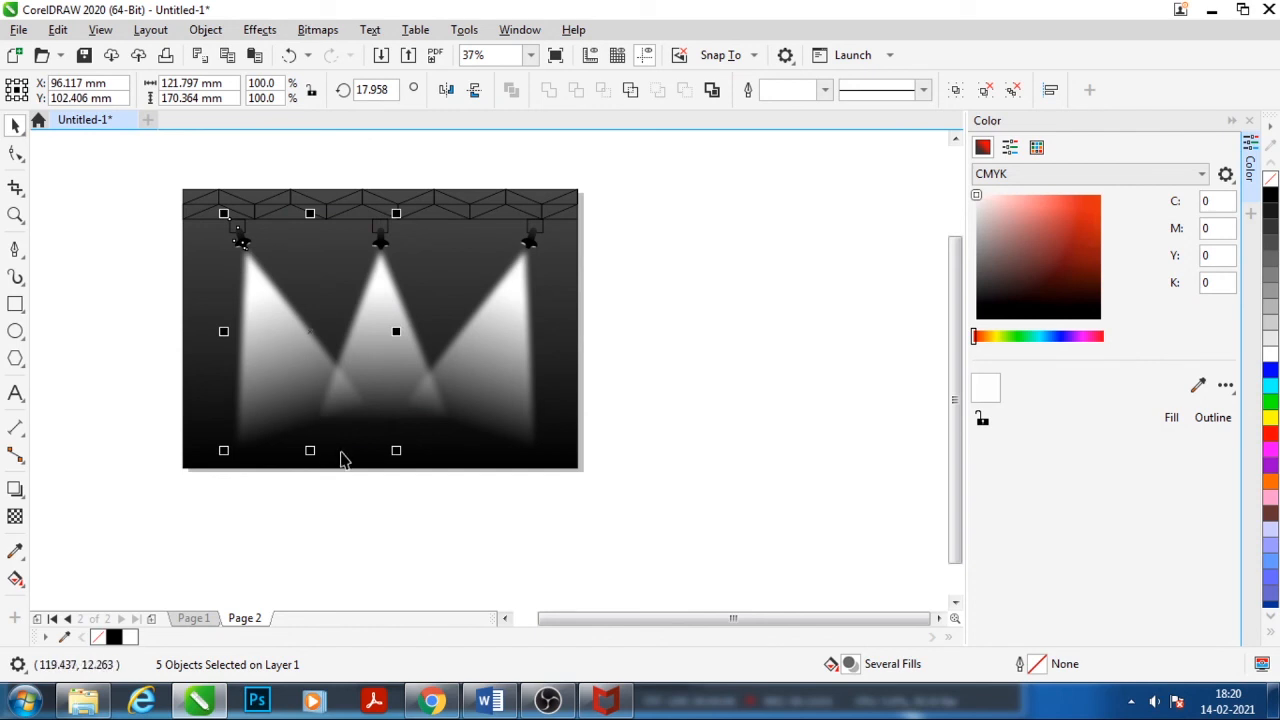
pyautogui.hotkey('ctrl', 'g')
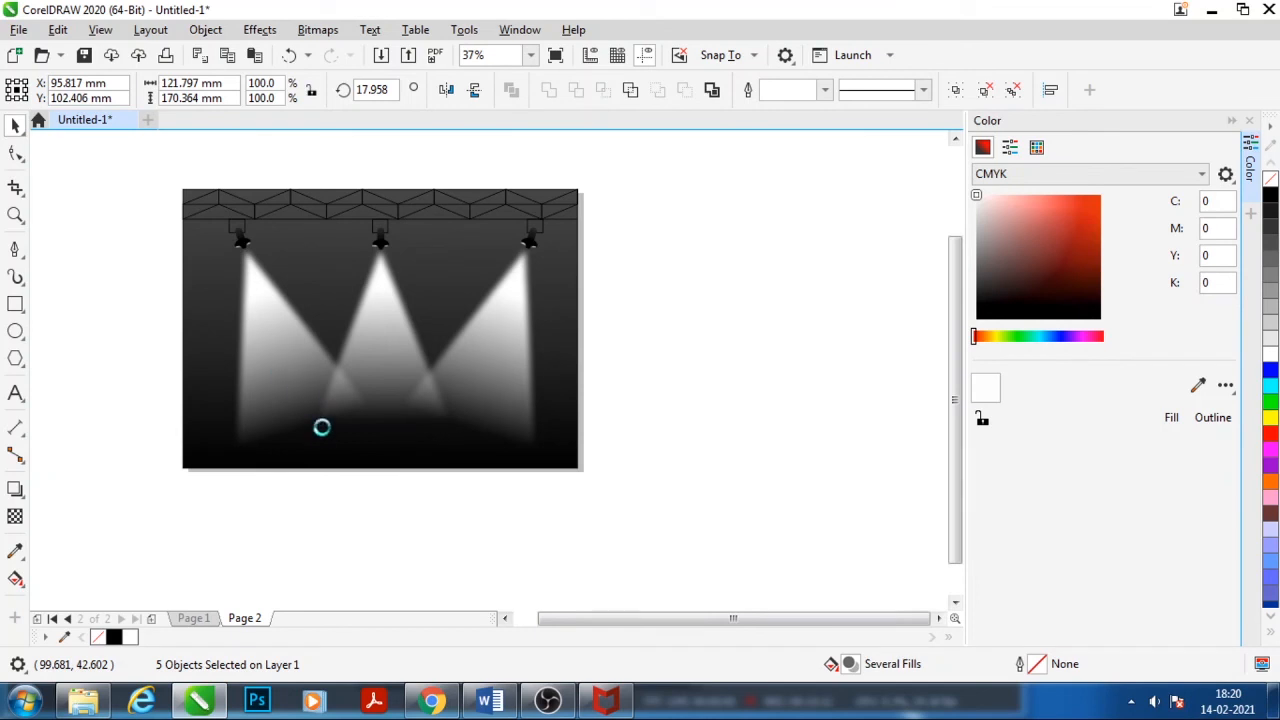
pyautogui.click(163, 424)
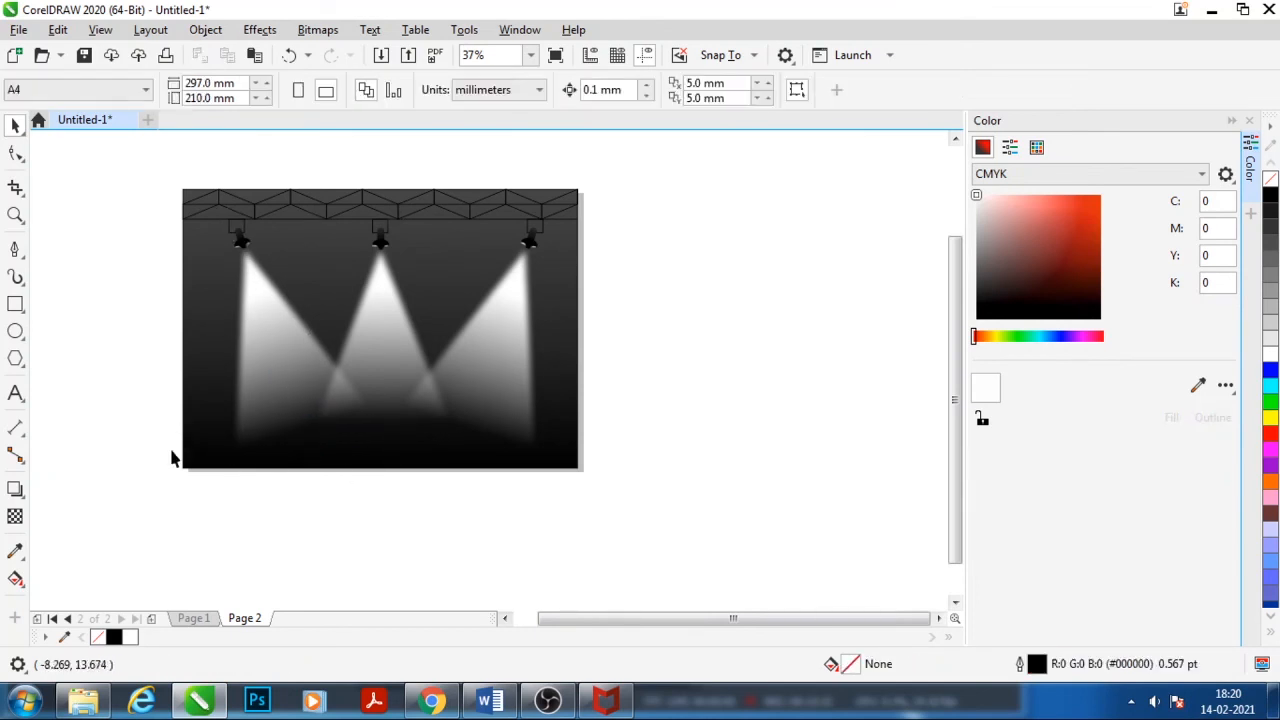
# Draw a rectangle about 297 by 68.7 mm across the lower part of the page and fill it with black
pyautogui.press('F6')
pyautogui.moveTo(186, 380); pyautogui.dragTo(582, 471)
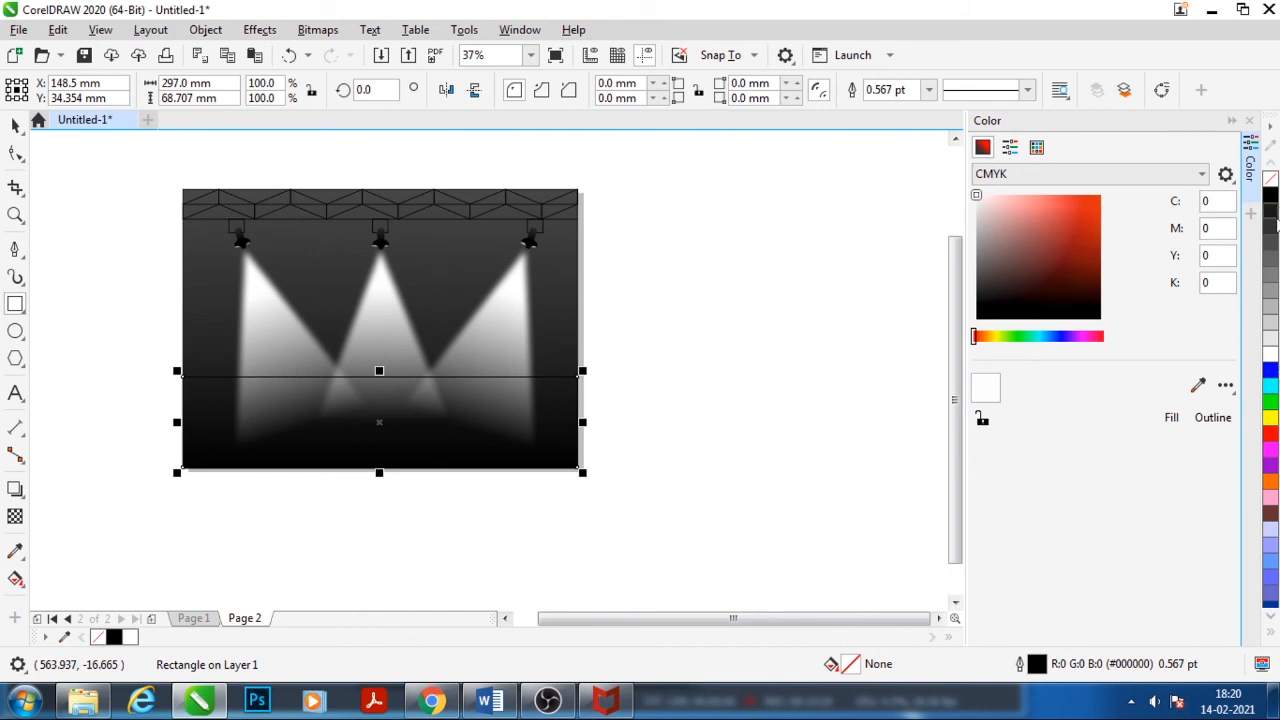
pyautogui.click(1270, 195)
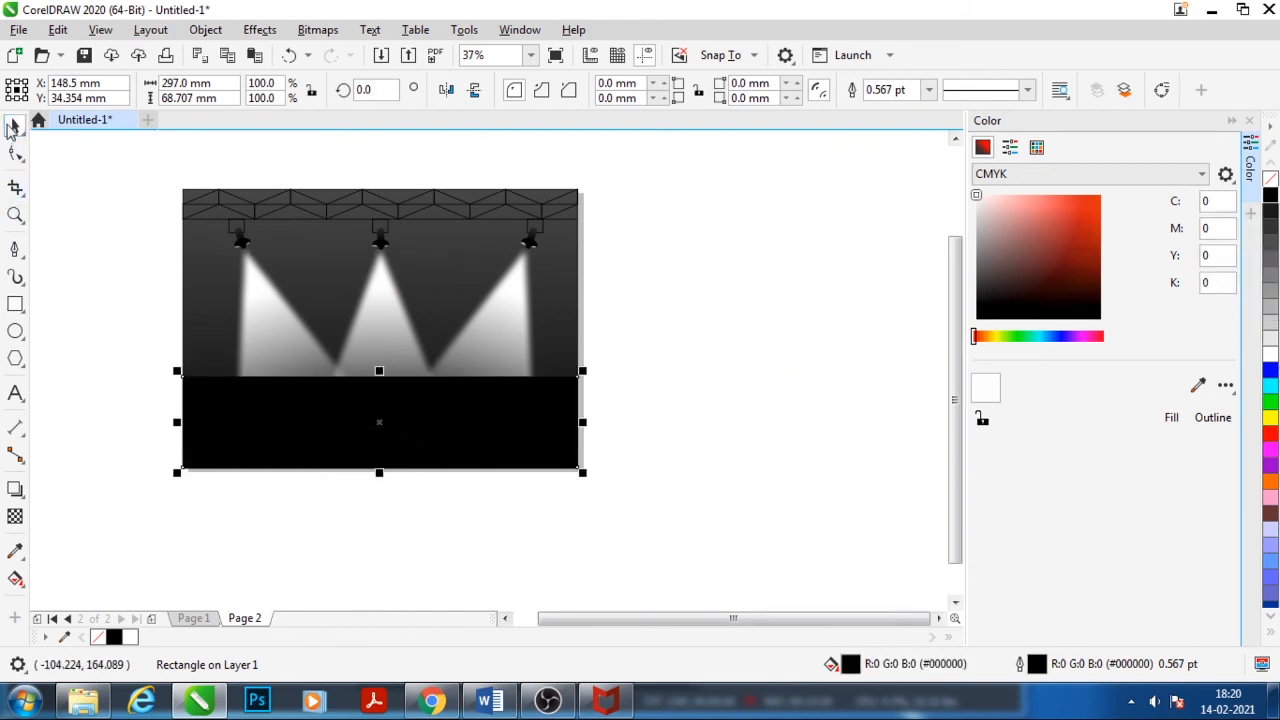
# Bring the three hanging lamps and their light beams in front of the black floor rectangle
pyautogui.click(13, 126)
pyautogui.moveTo(134, 540); pyautogui.dragTo(638, 214)
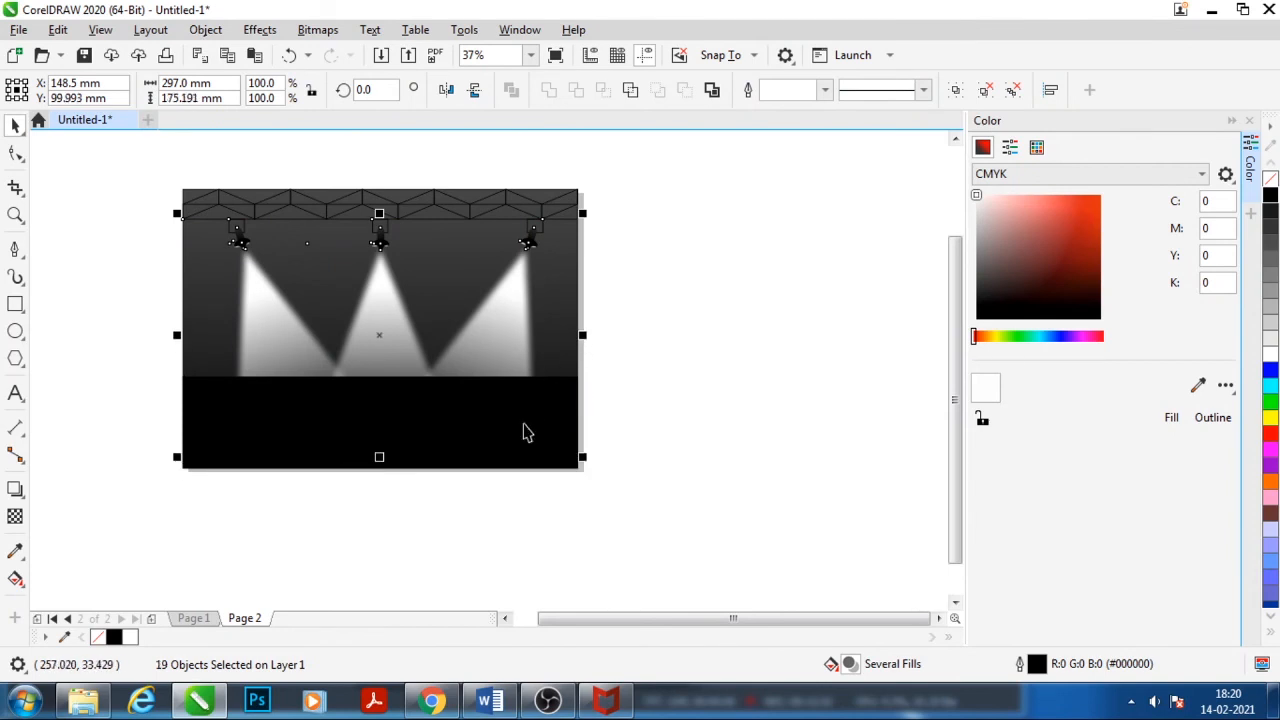
pyautogui.hotkey('ctrl', 'g')
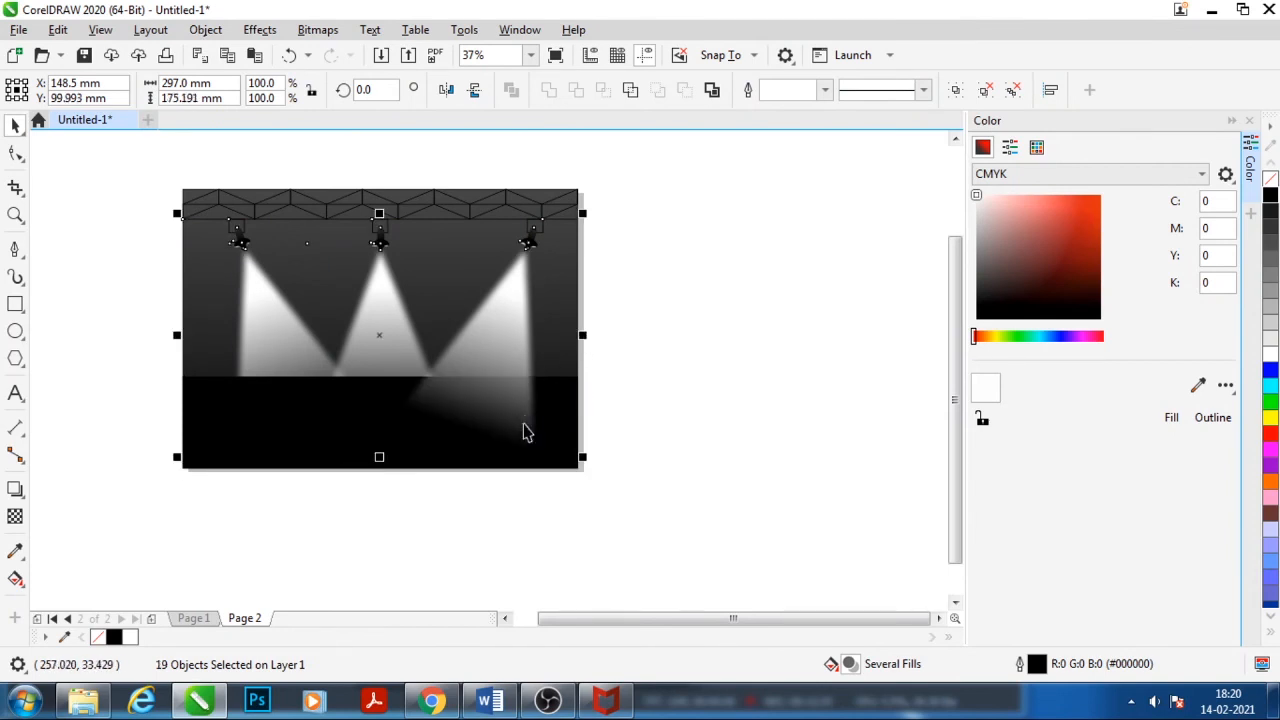
pyautogui.hotkey('ctrl', 'g')
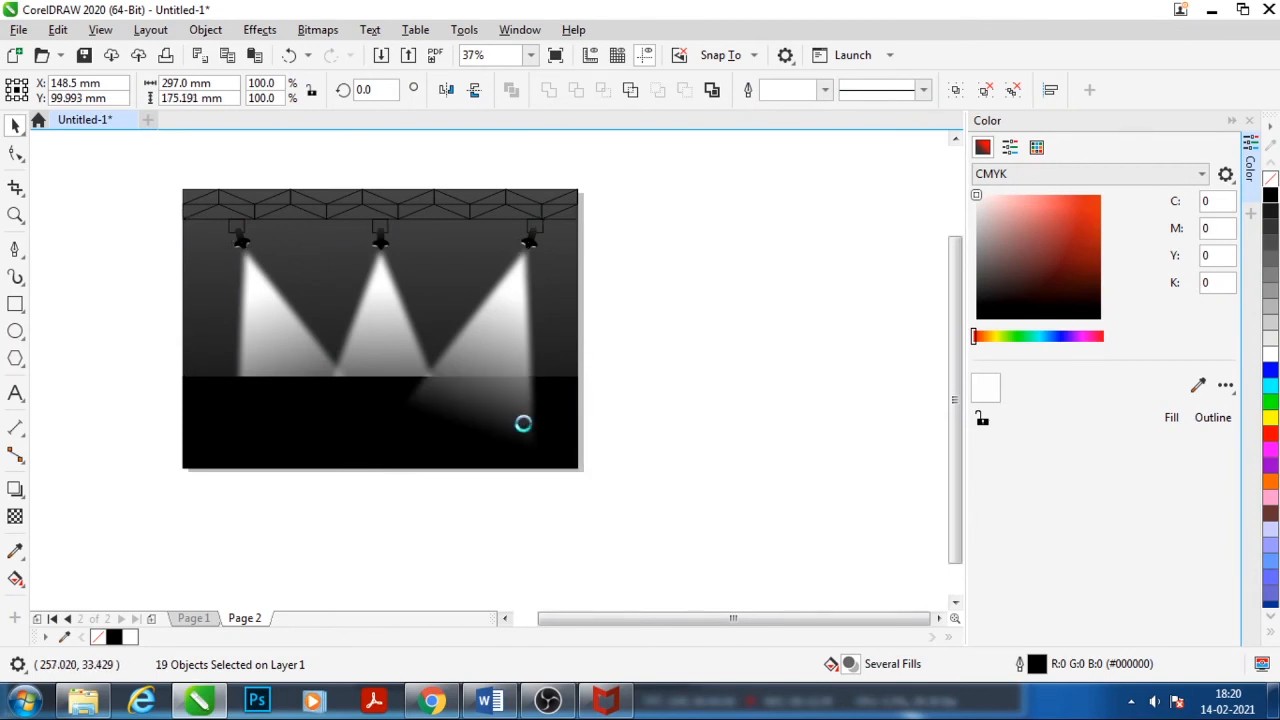
pyautogui.click(251, 531)
pyautogui.moveTo(122, 520); pyautogui.dragTo(495, 174)
pyautogui.hotkey('ctrl', 'g')
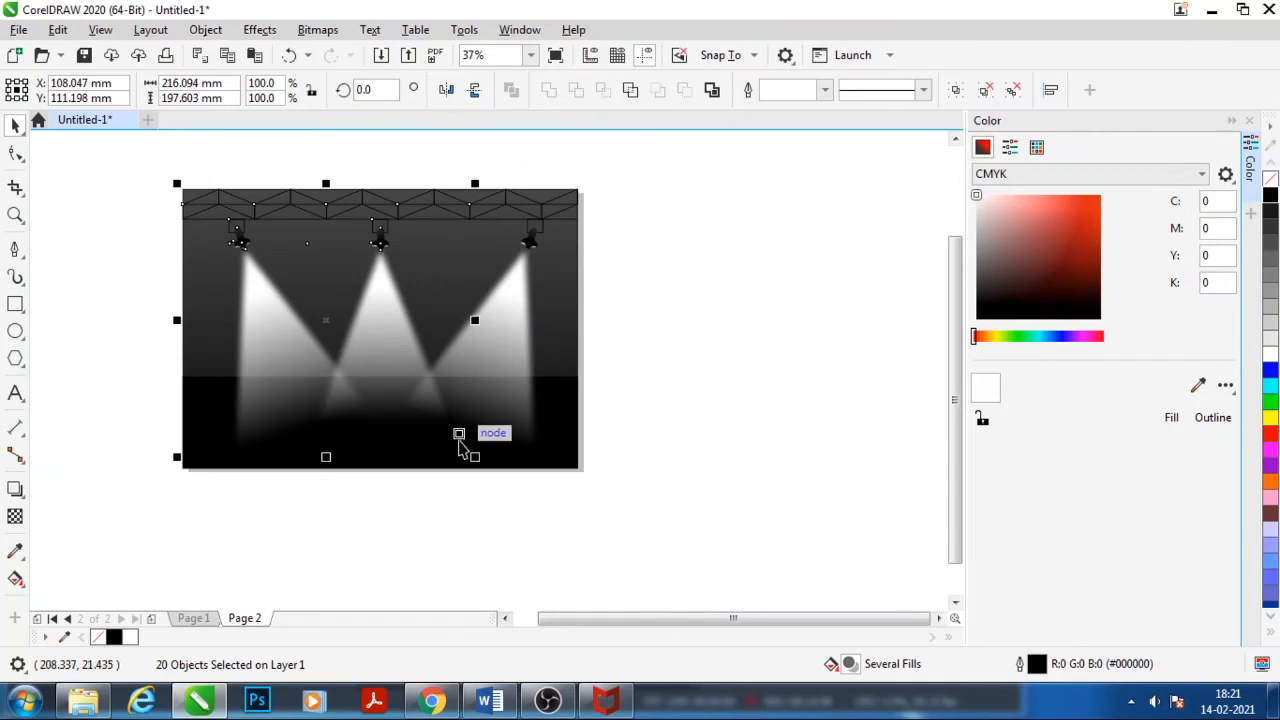
pyautogui.click(415, 530)
pyautogui.scroll(-2, 440, 437)
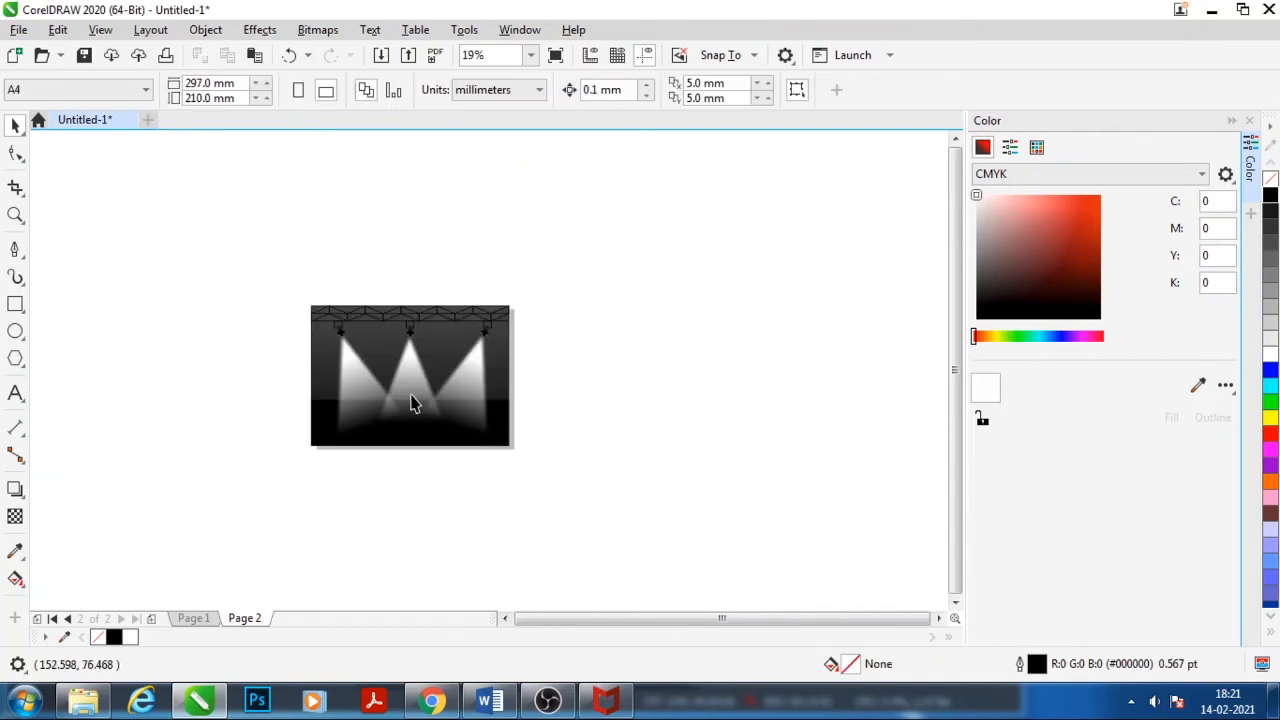
pyautogui.scroll(2, 414, 404)
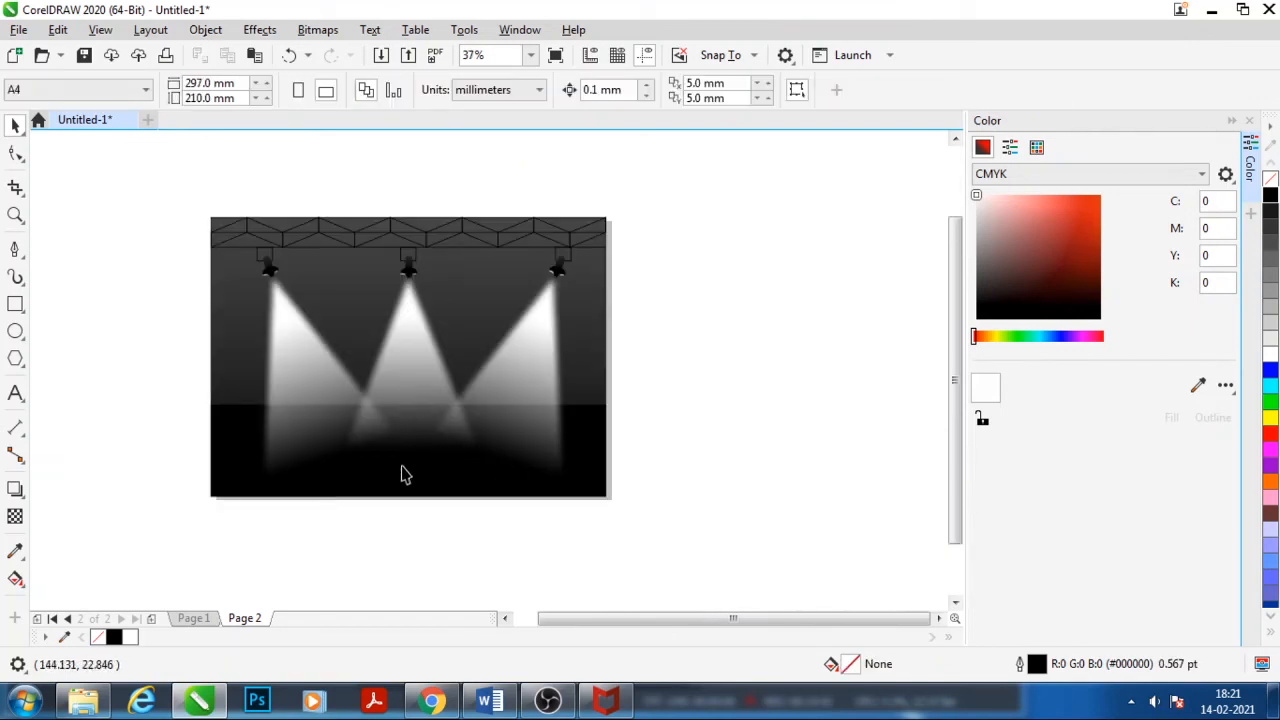
# Draw a flat ellipse about 223.5 by 25.1 mm on the floor beneath the beams and fill it with white
pyautogui.click(15, 331)
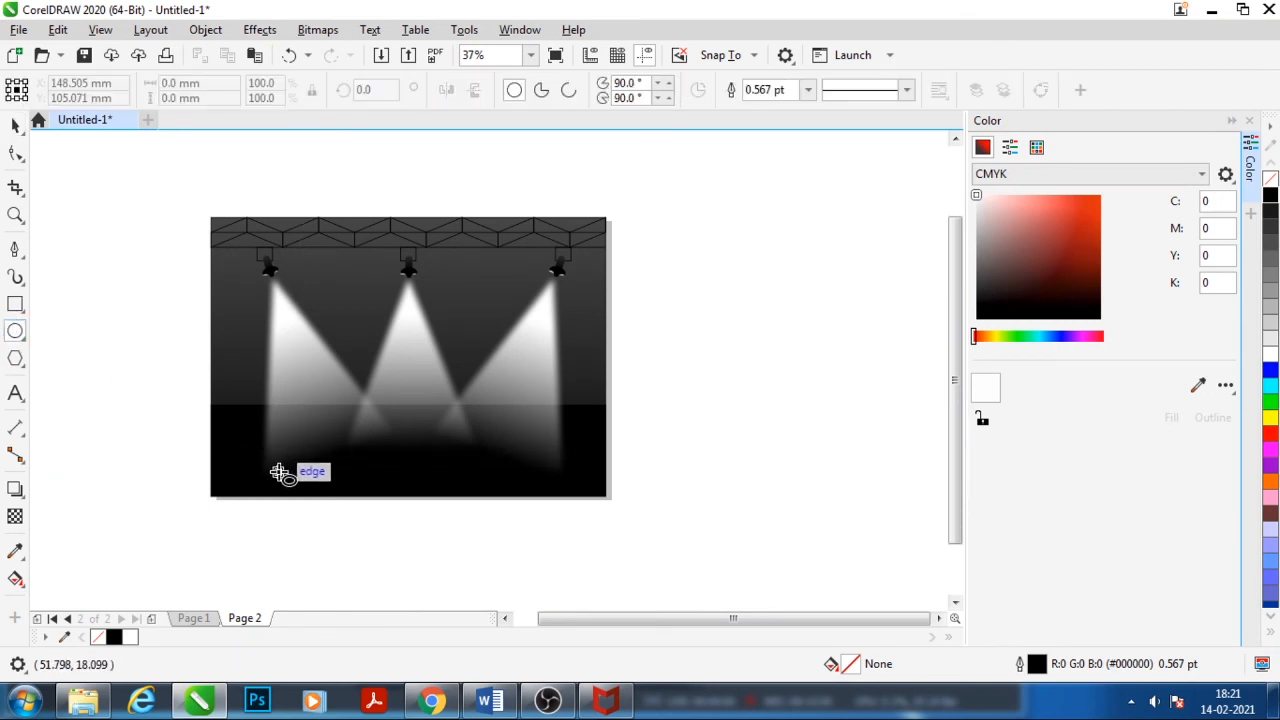
pyautogui.moveTo(279, 473); pyautogui.dragTo(563, 440)
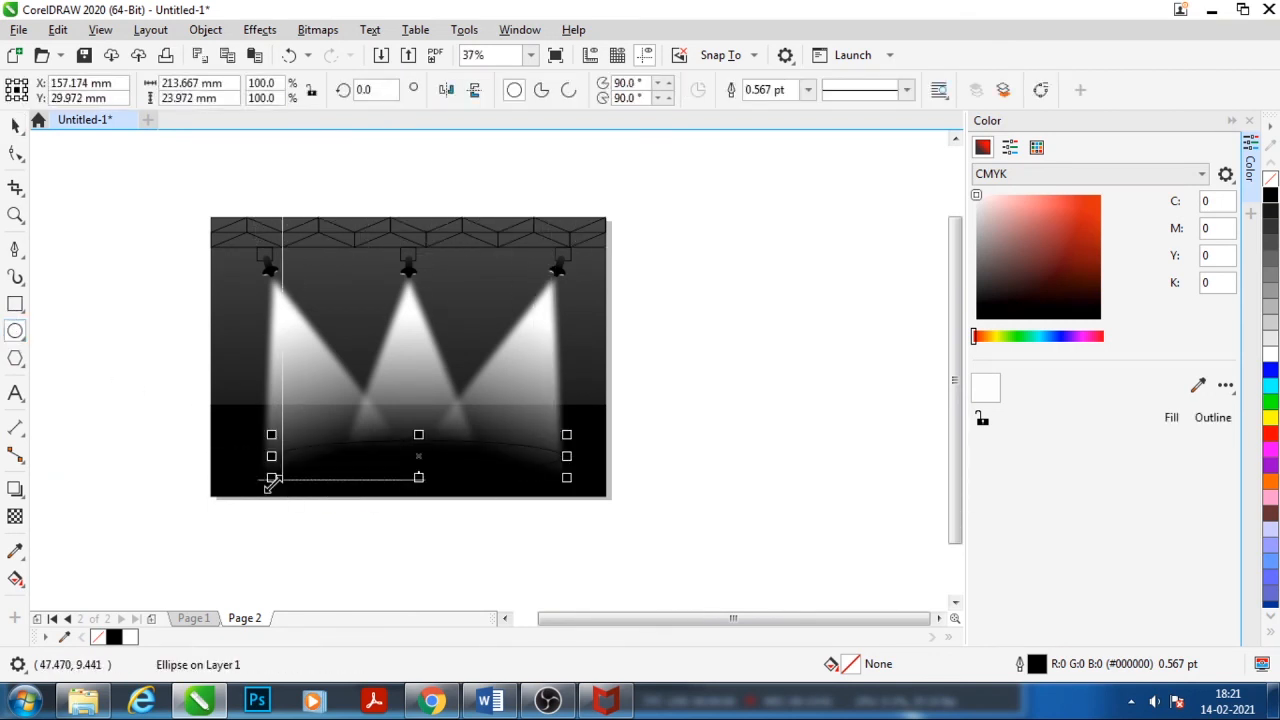
pyautogui.moveTo(272, 478); pyautogui.dragTo(260, 477)
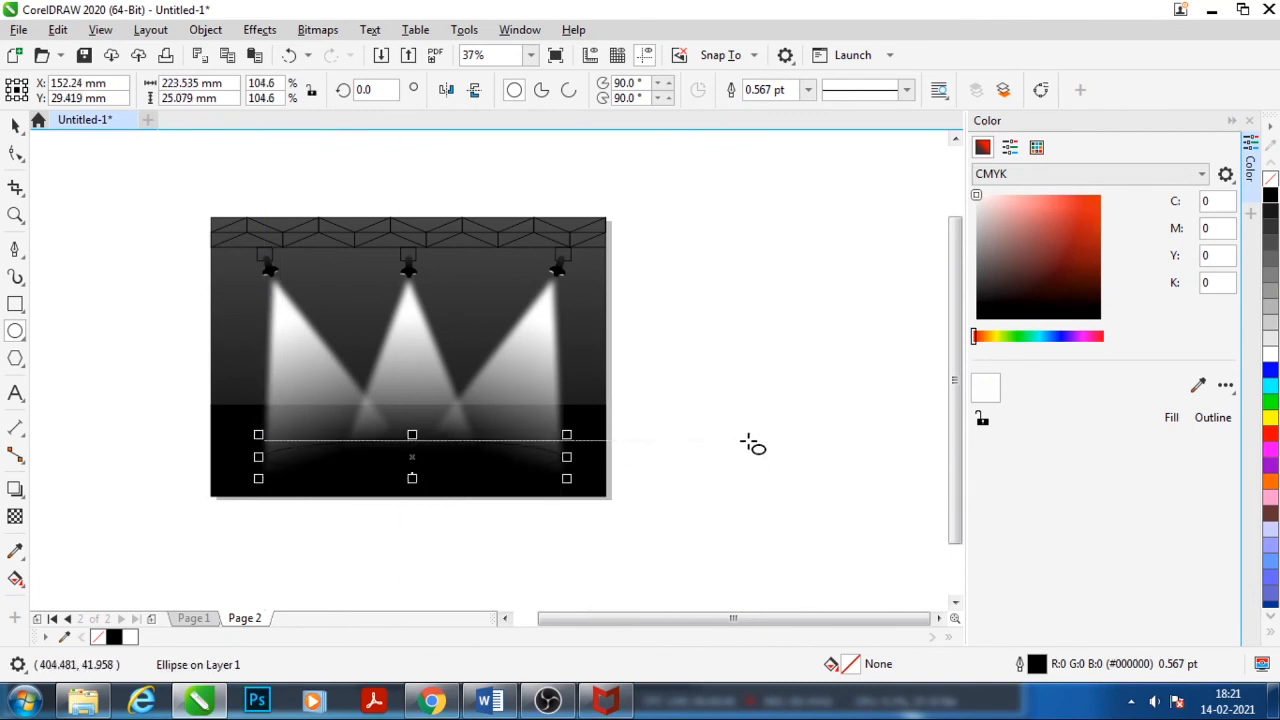
pyautogui.click(1266, 362)
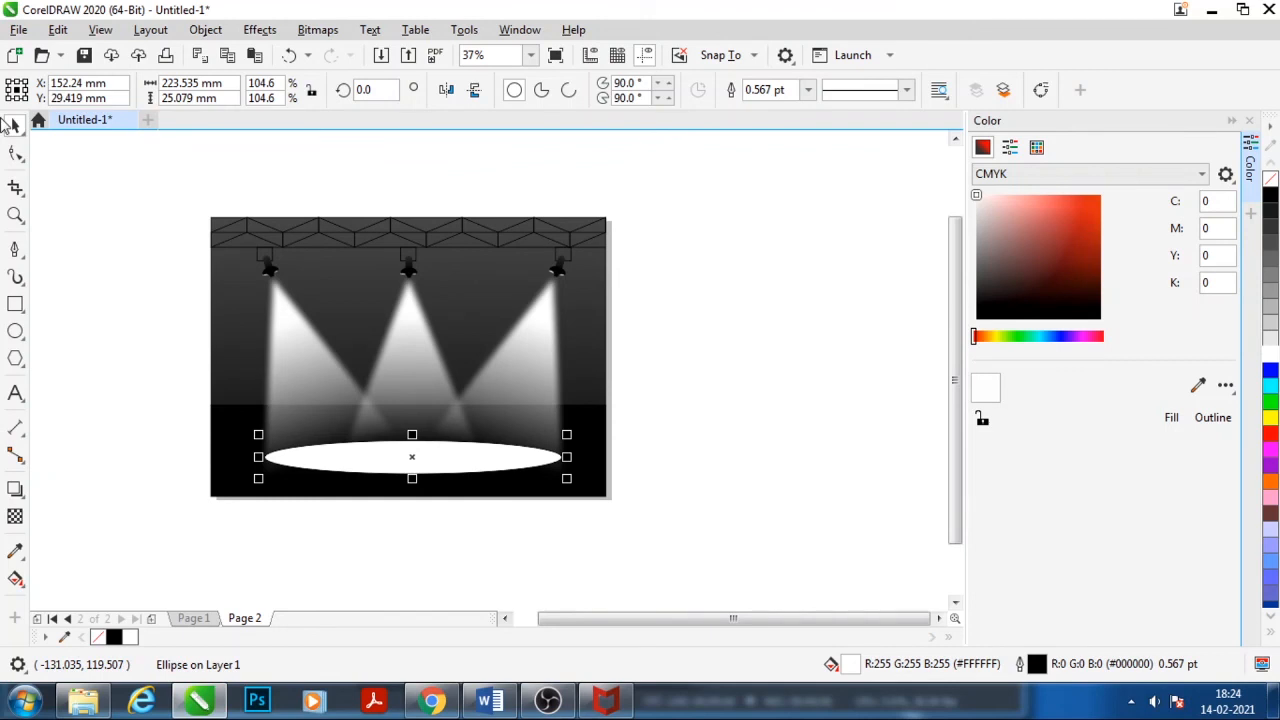
# Apply a Gaussian Blur with a radius of 46.4 pixels to the white floor ellipse
pyautogui.click(258, 30)
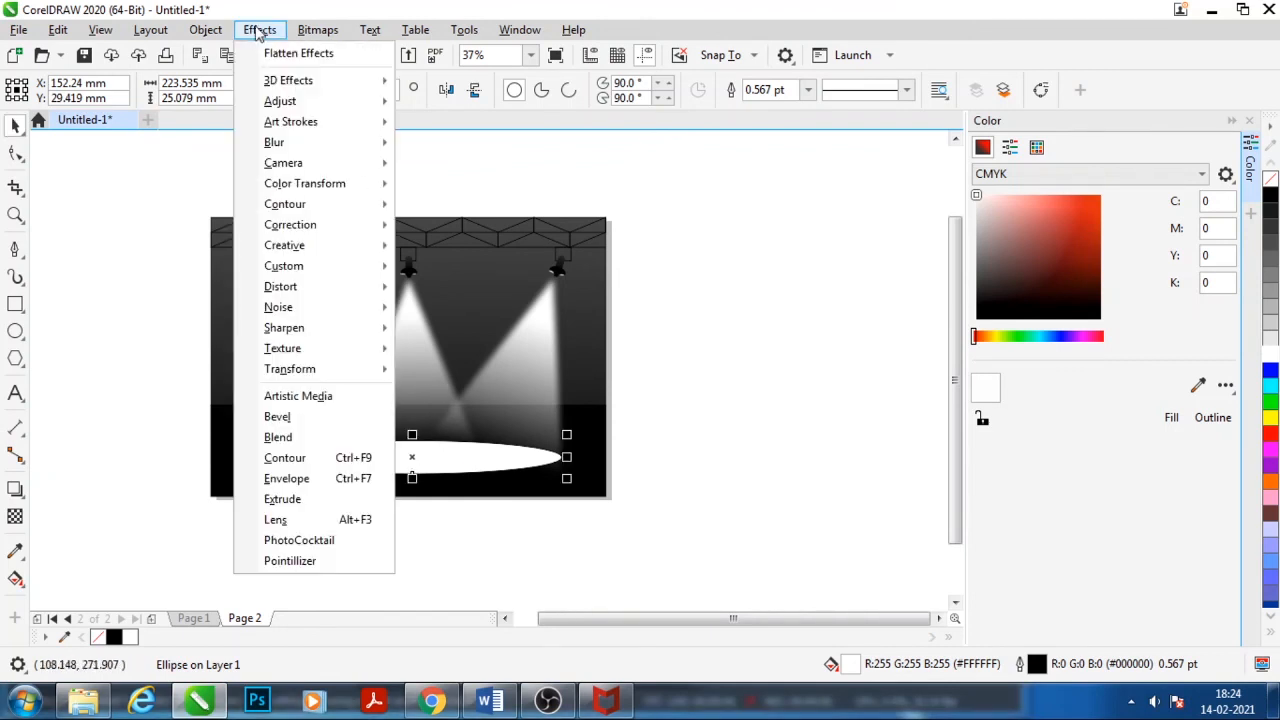
pyautogui.moveTo(334, 143)
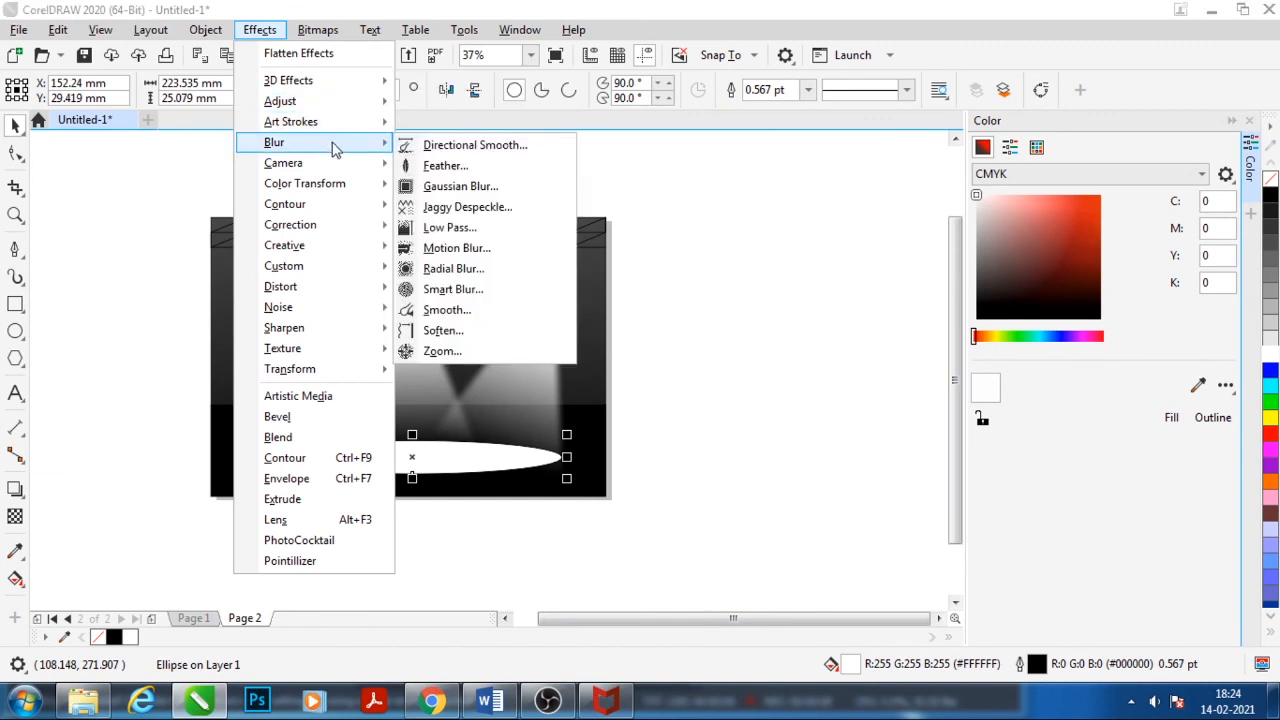
pyautogui.click(466, 187)
pyautogui.moveTo(650, 286); pyautogui.dragTo(847, 202)
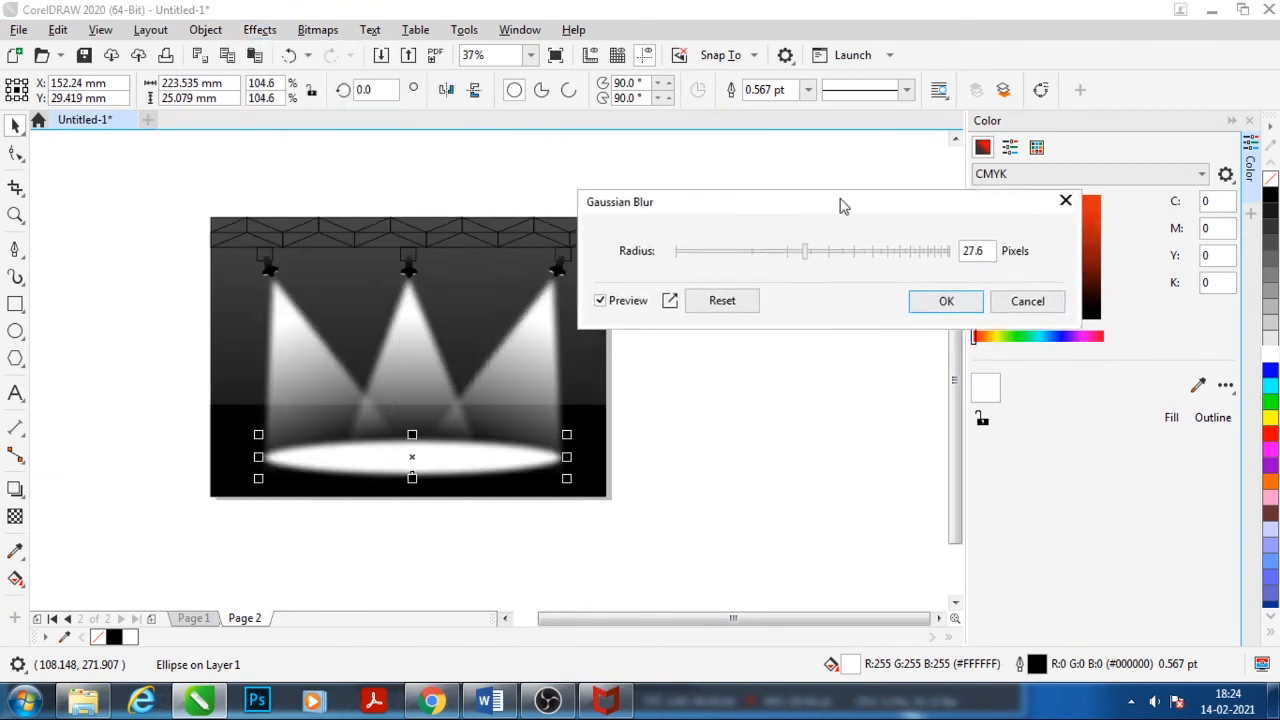
pyautogui.click(837, 249)
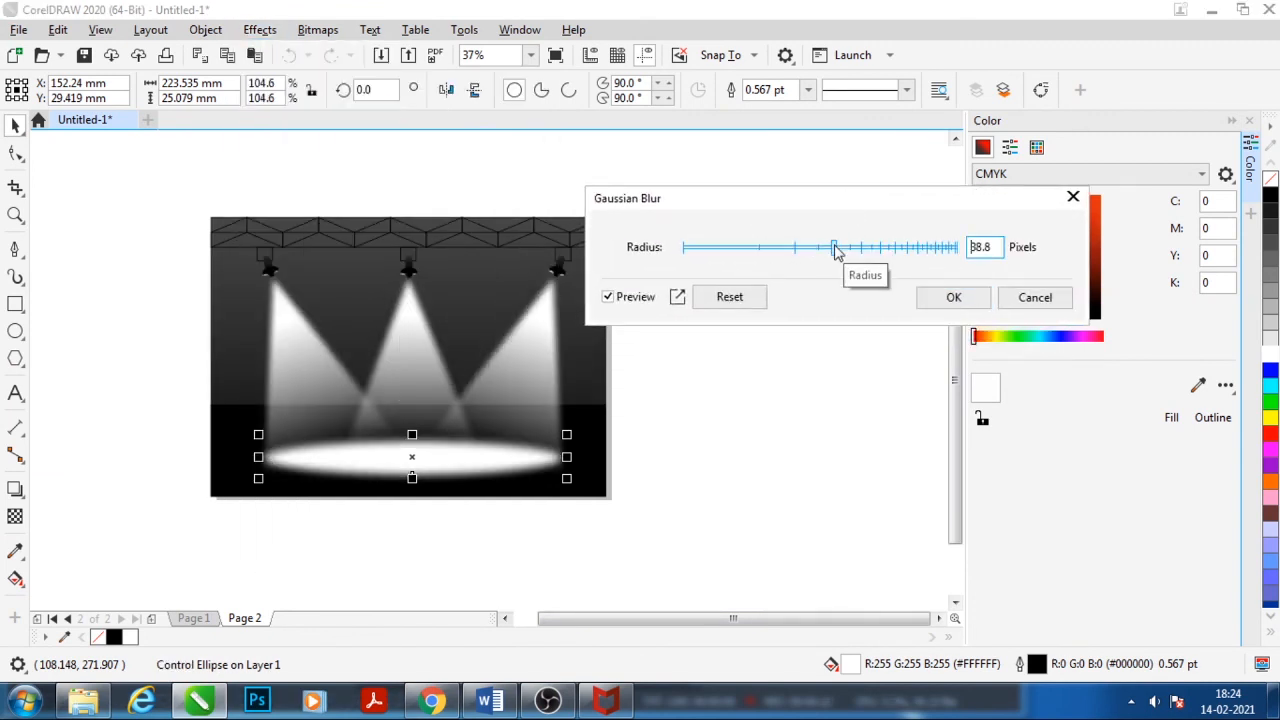
pyautogui.click(847, 250)
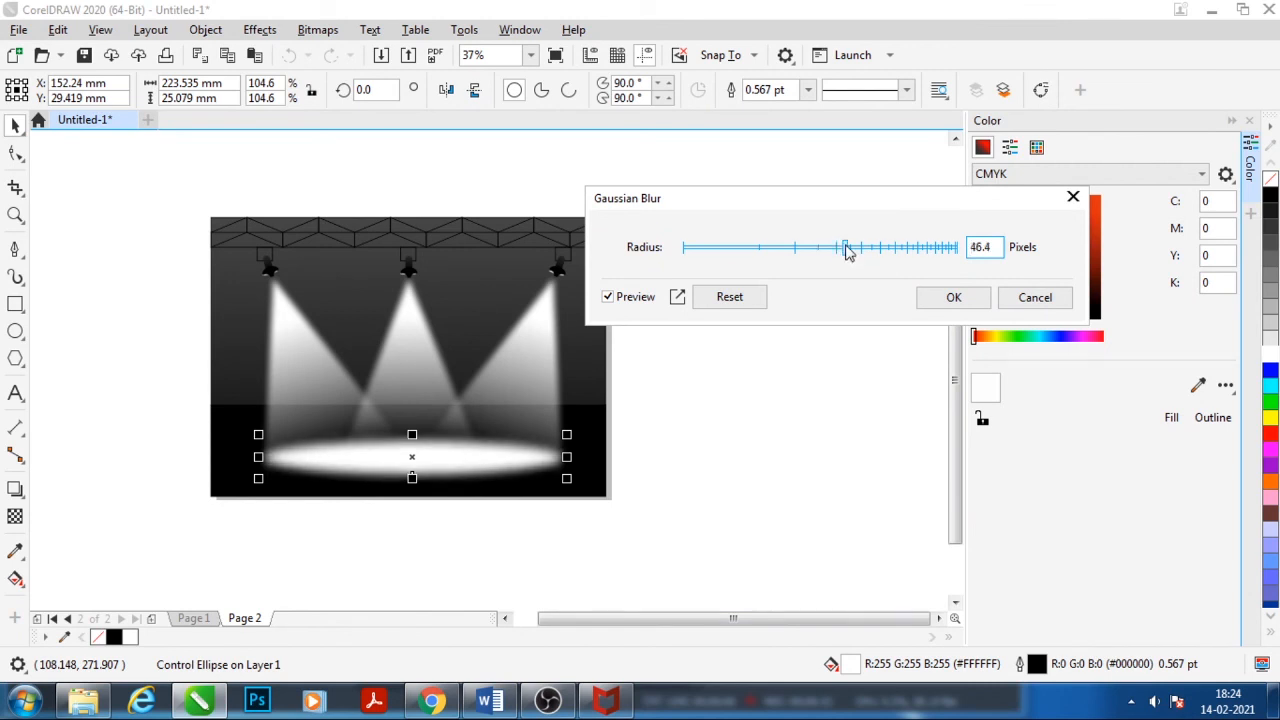
pyautogui.click(952, 296)
pyautogui.click(676, 484)
pyautogui.scroll(-1, 434, 403)
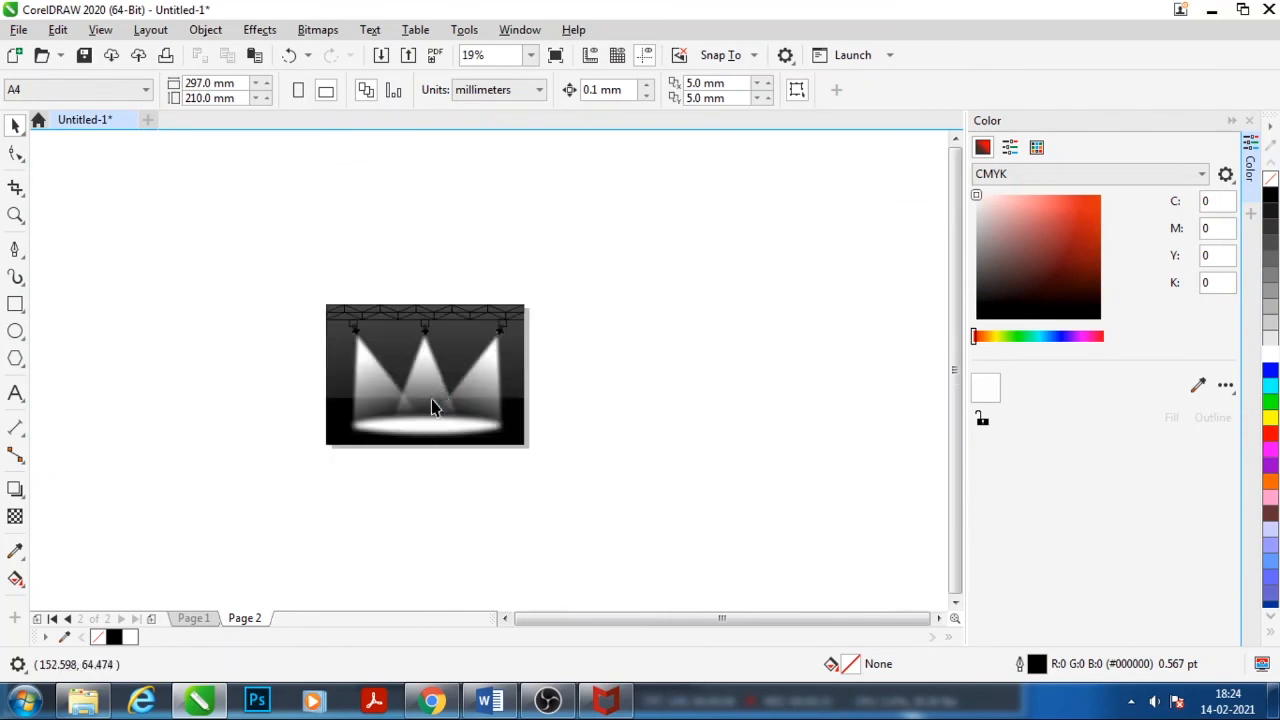
pyautogui.scroll(1, 419, 414)
# Set the Gaussian Blur radius for the white floor ellipse to 37.0 pixels
pyautogui.click(462, 460)
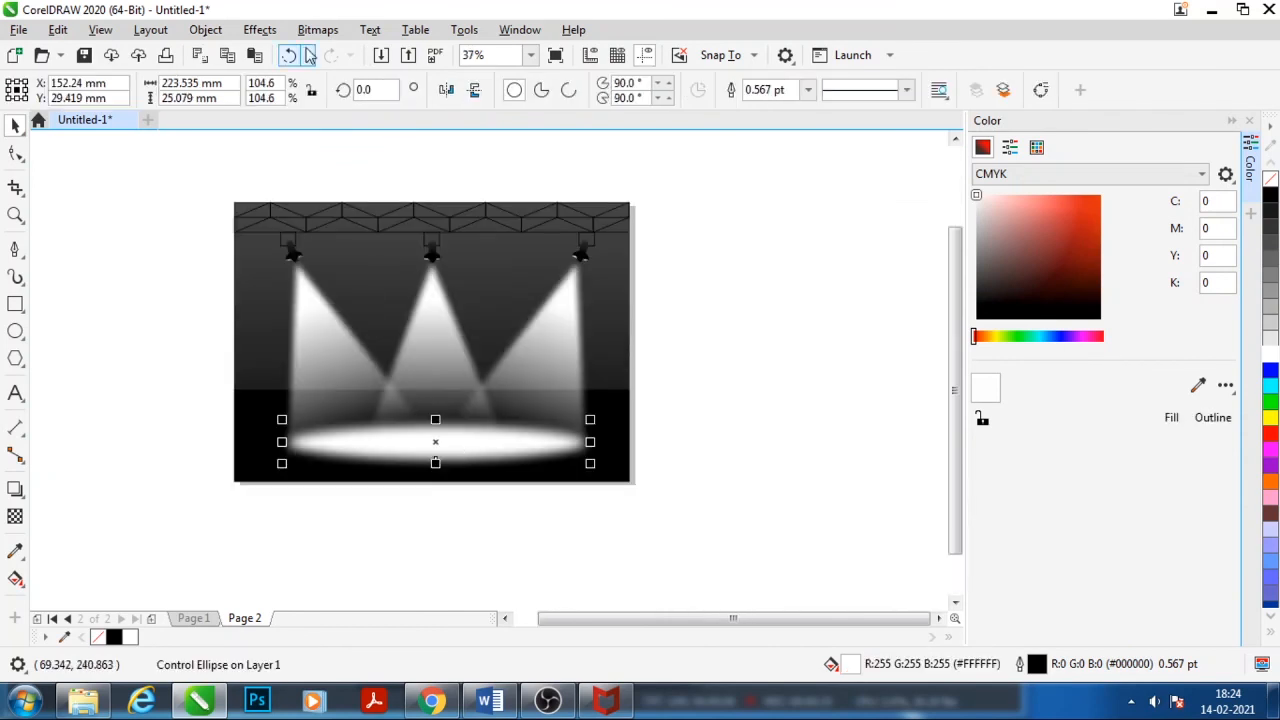
pyautogui.click(259, 29)
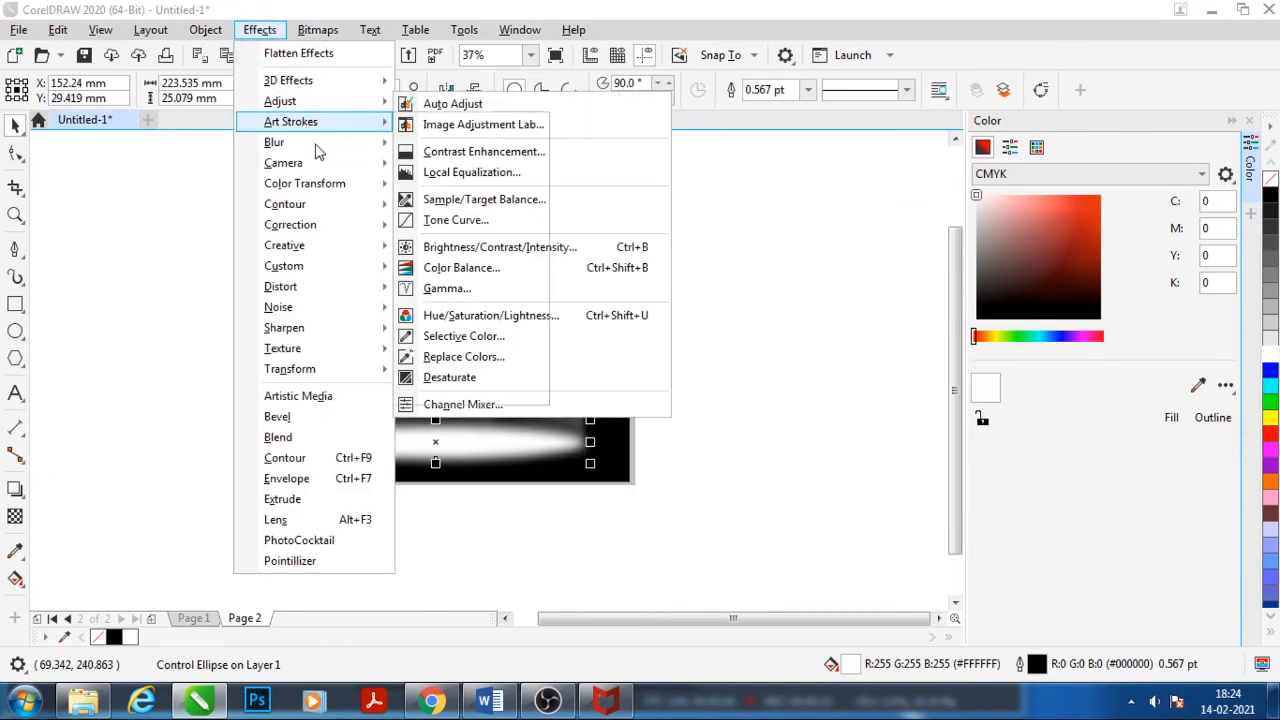
pyautogui.moveTo(314, 148)
pyautogui.click(459, 190)
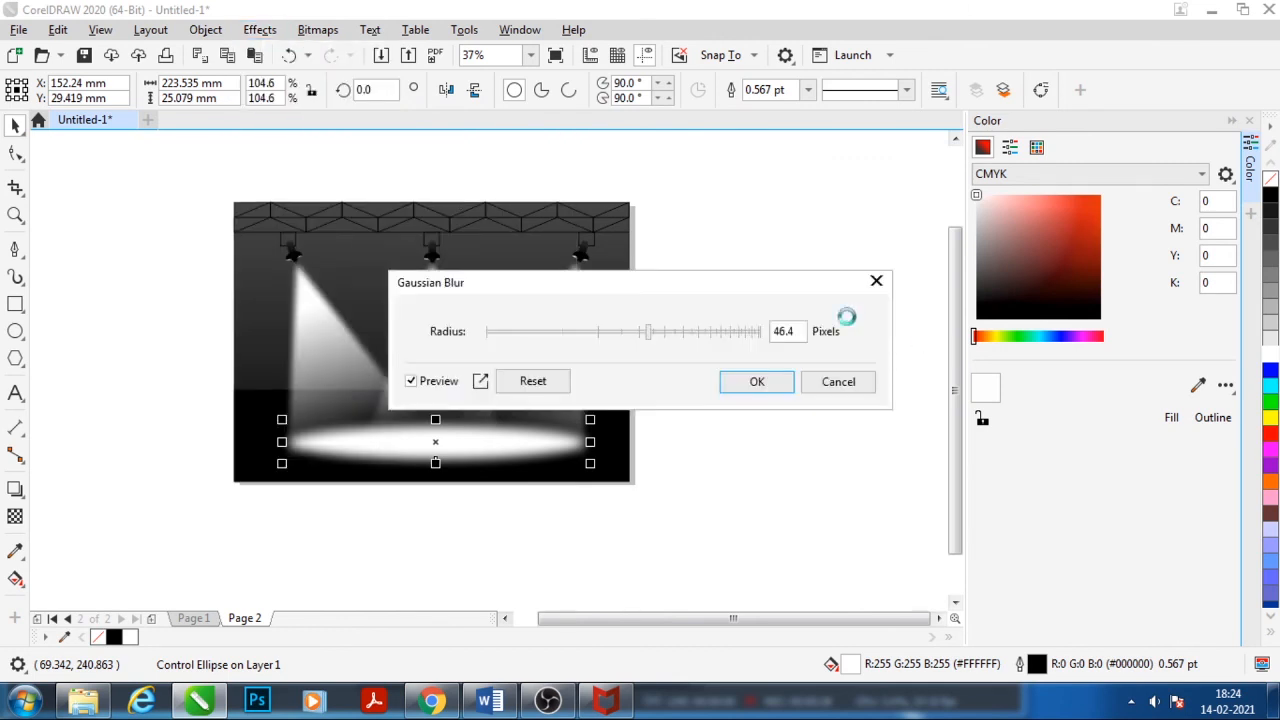
pyautogui.moveTo(678, 335); pyautogui.dragTo(641, 336)
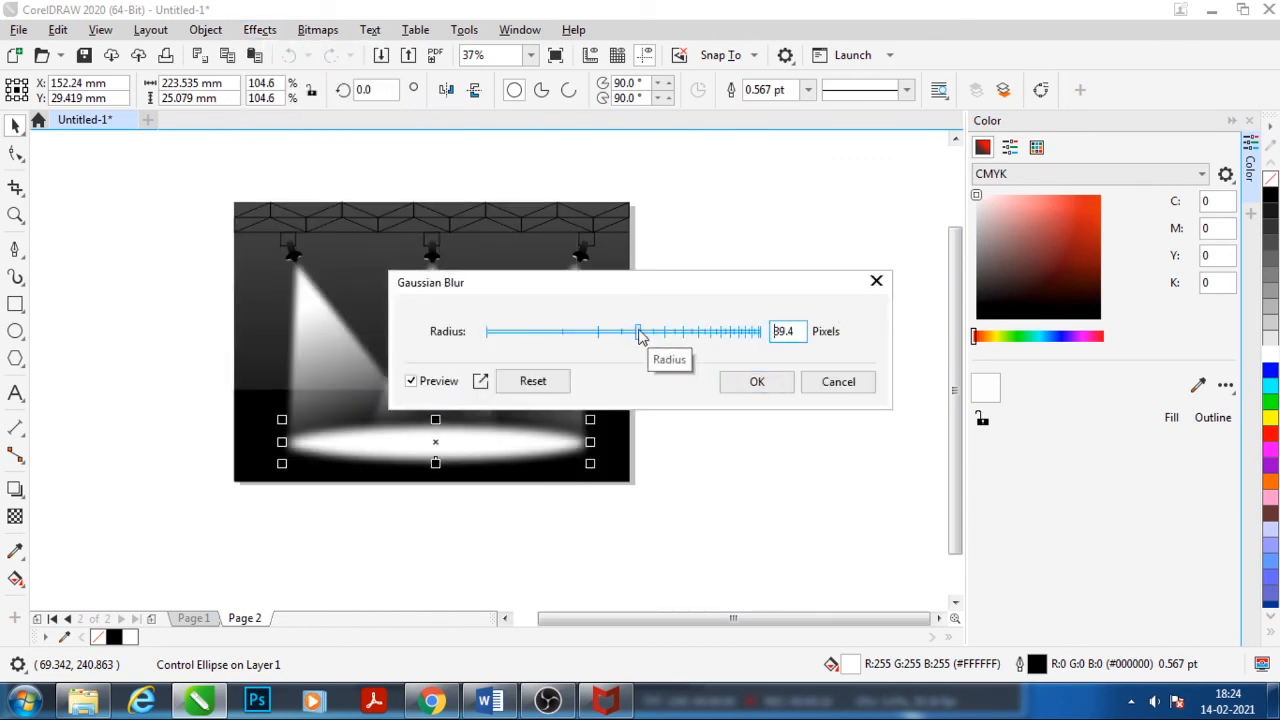
pyautogui.moveTo(640, 340); pyautogui.dragTo(634, 338)
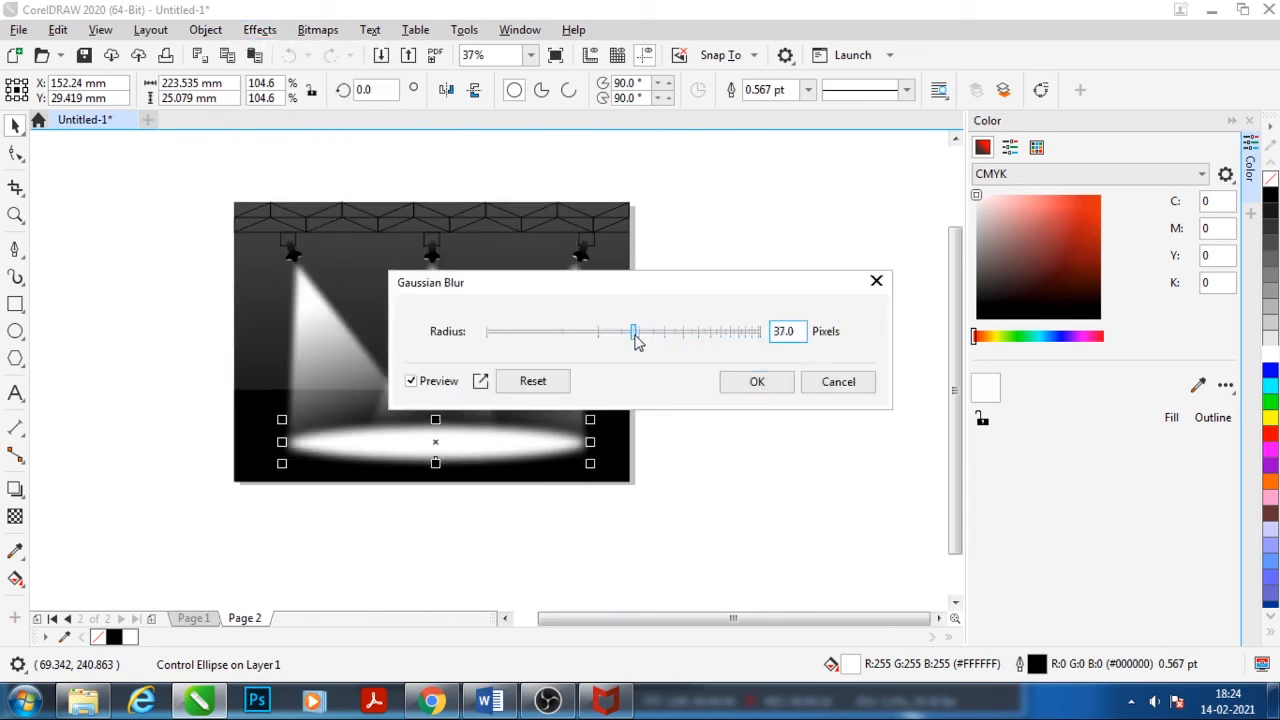
pyautogui.click(757, 381)
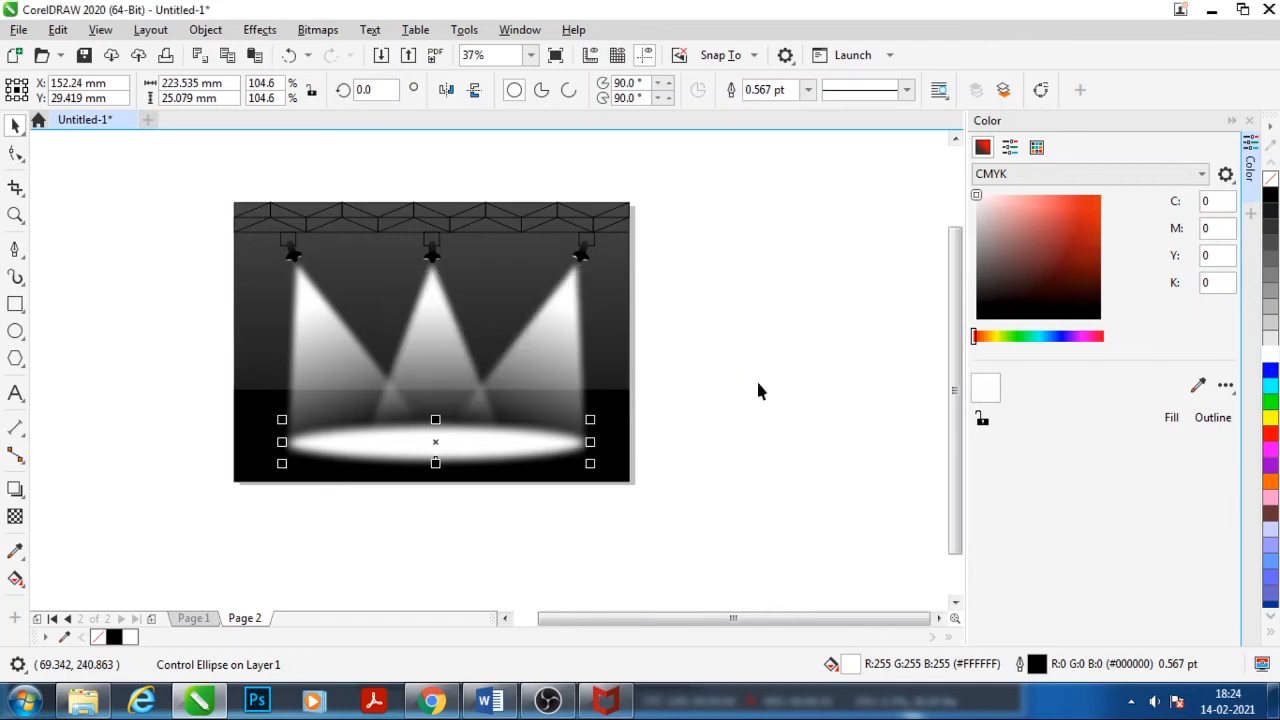
# Examine the whole stage artwork in full-screen preview at different magnifications, including 50% zoom
pyautogui.click(763, 428)
pyautogui.scroll(-2, 747, 334)
pyautogui.scroll(2, 656, 366)
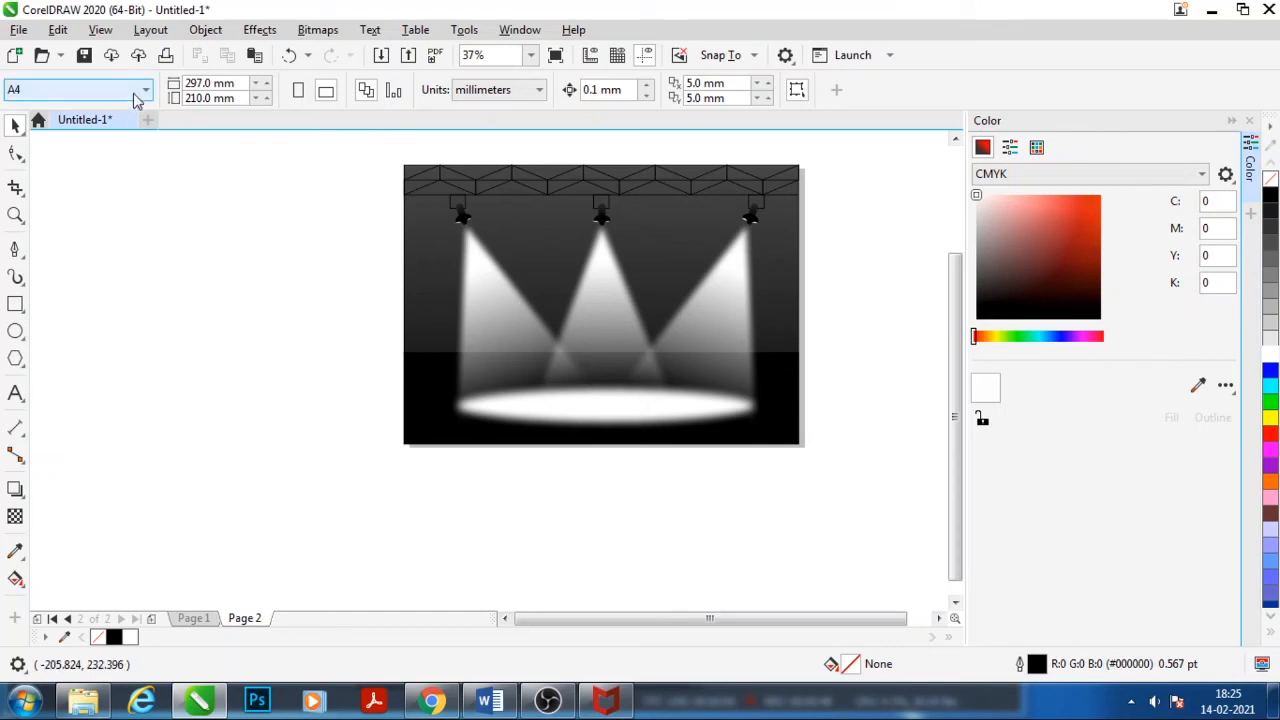
pyautogui.scroll(2, 650, 245)
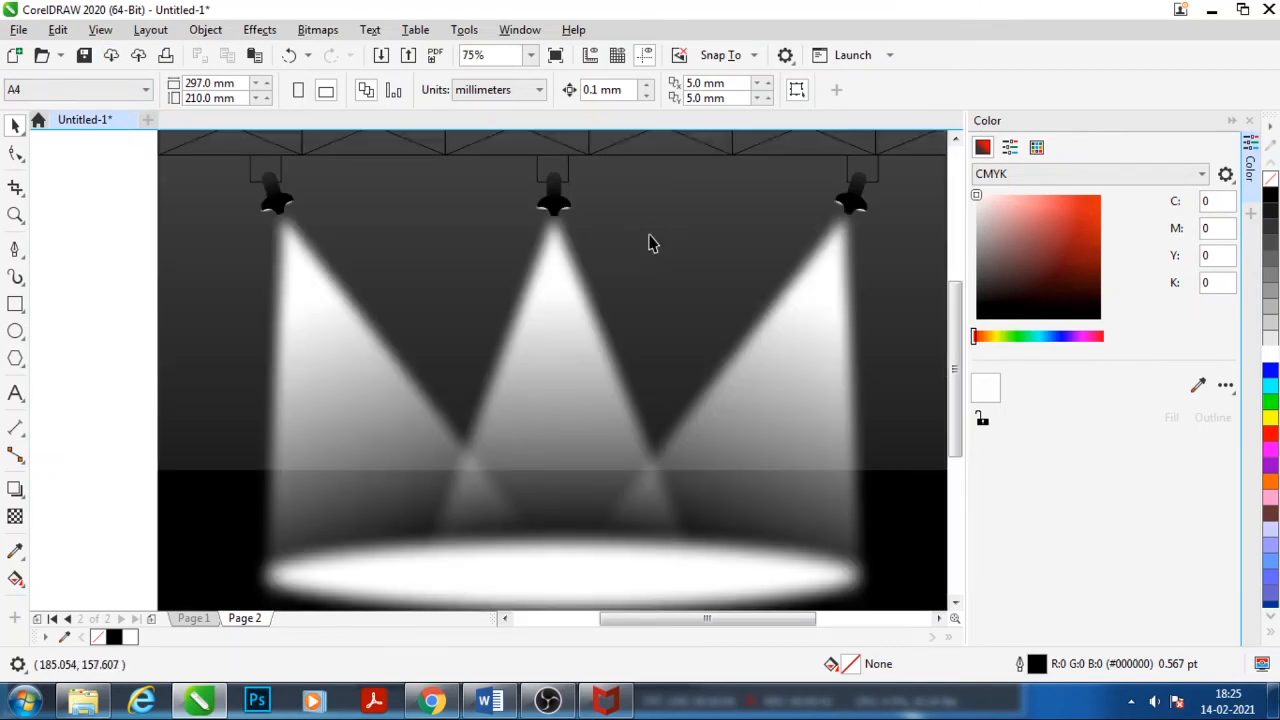
pyautogui.press('F9')
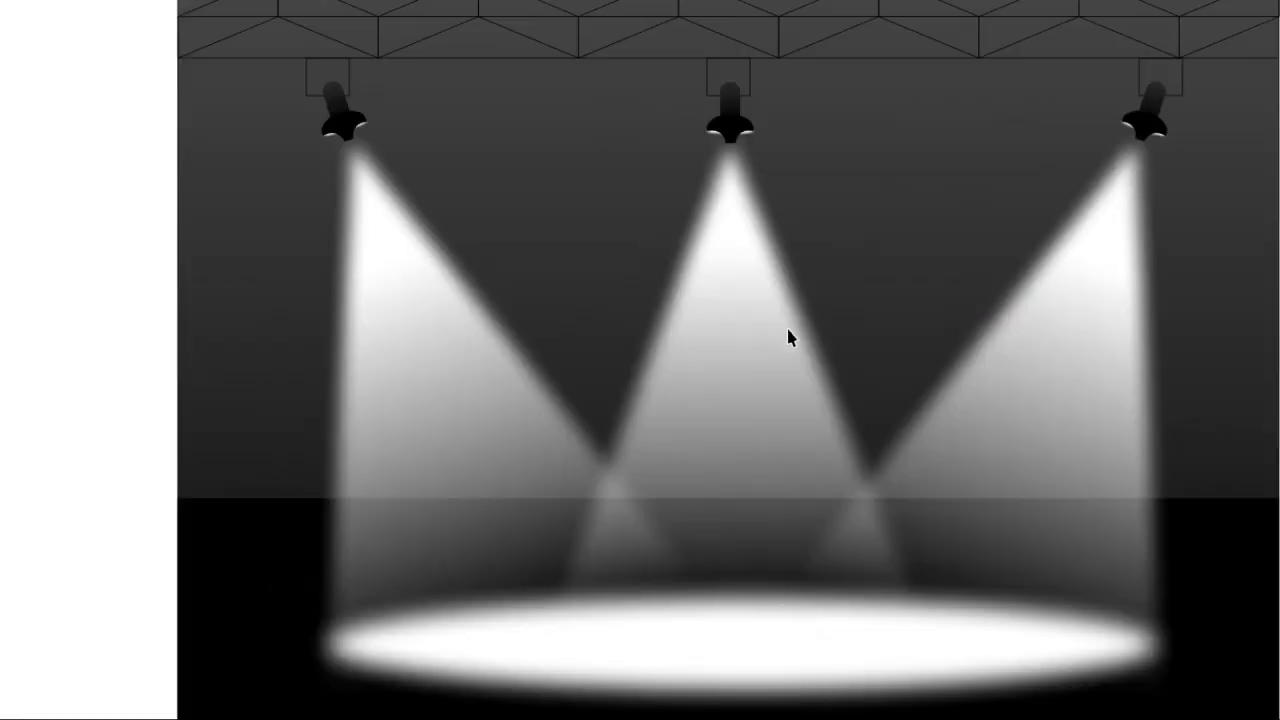
pyautogui.press('F9')
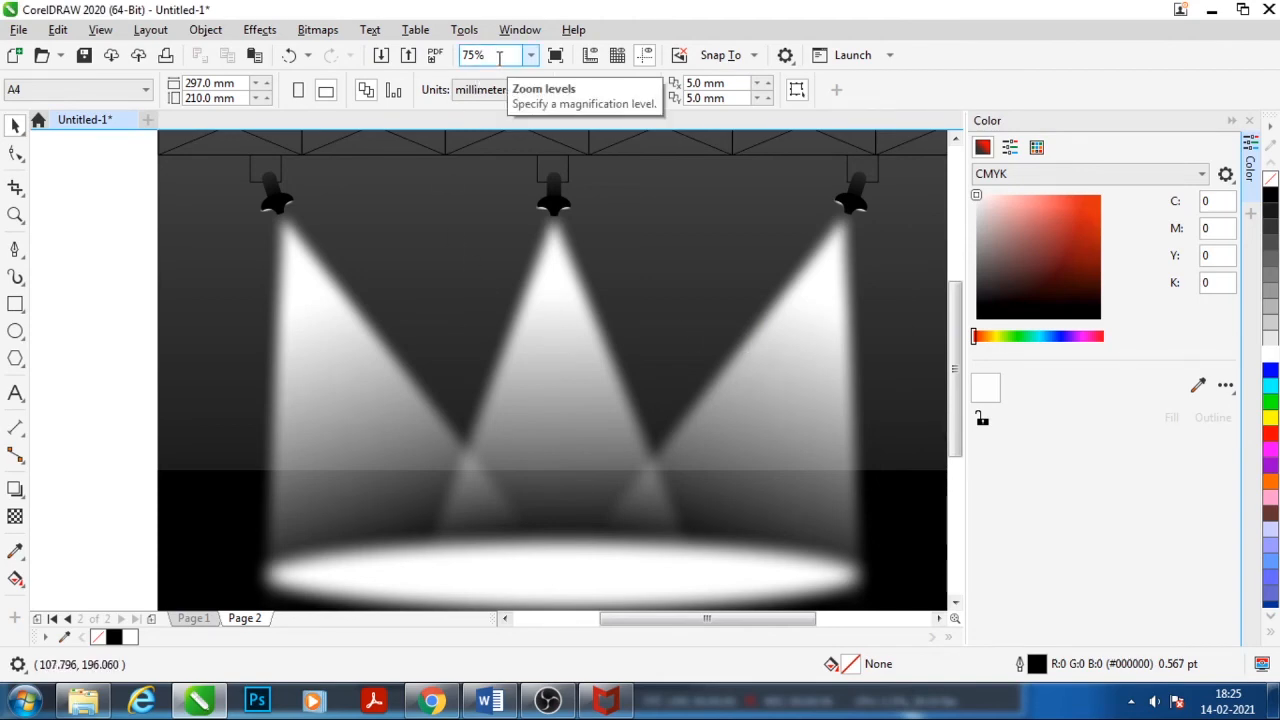
pyautogui.scroll(-2, 383, 277)
pyautogui.press('F9')
pyautogui.press('F9')
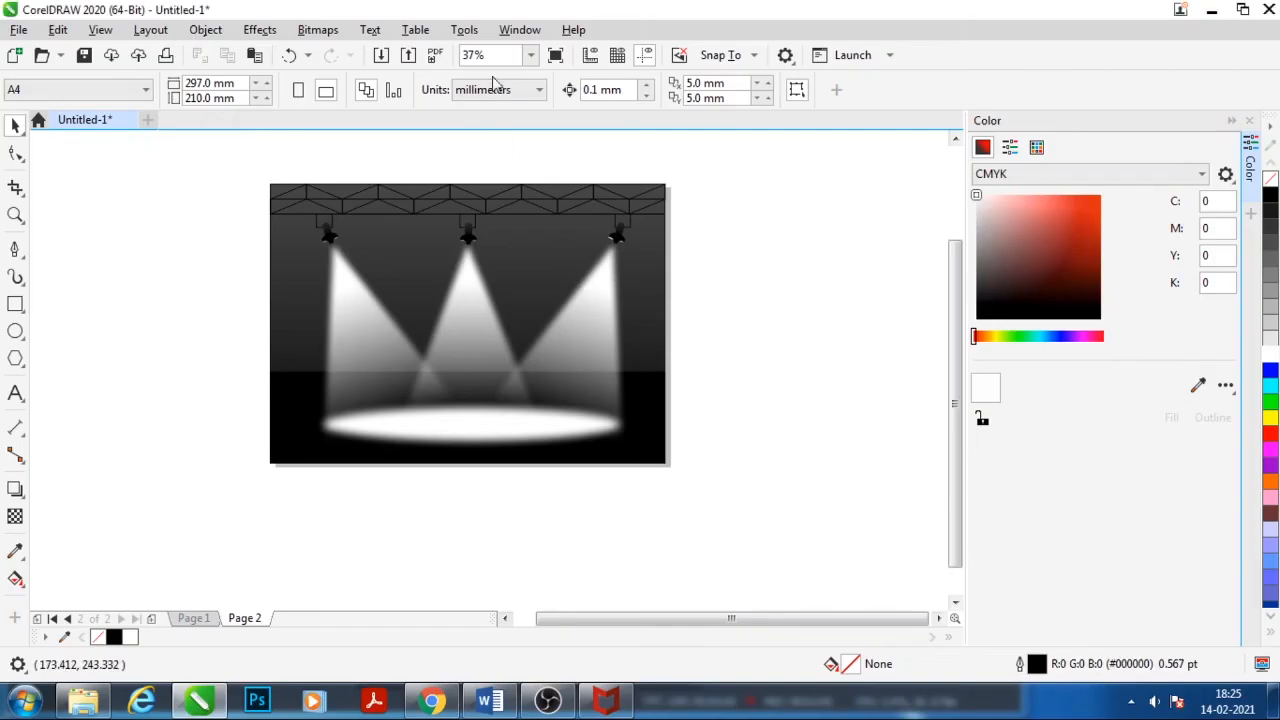
pyautogui.click(478, 55)
pyautogui.write('50')
pyautogui.press('Return')
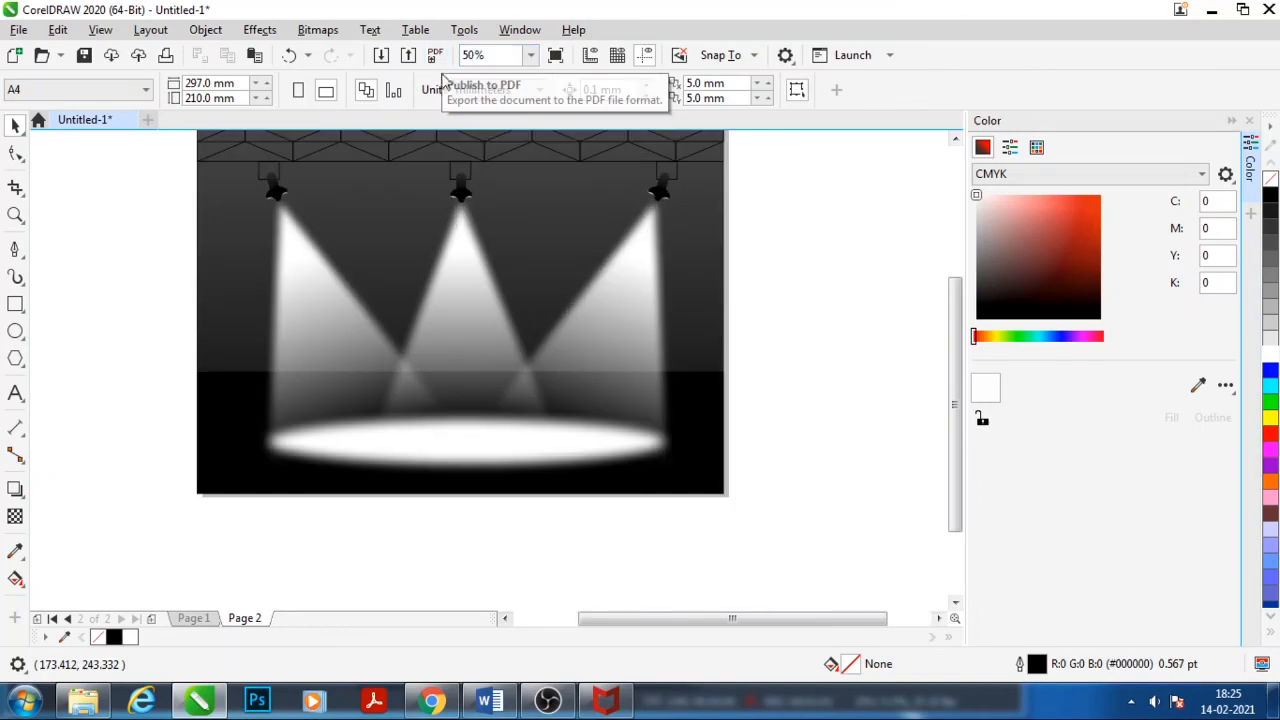
pyautogui.click(955, 137)
pyautogui.press('F9')
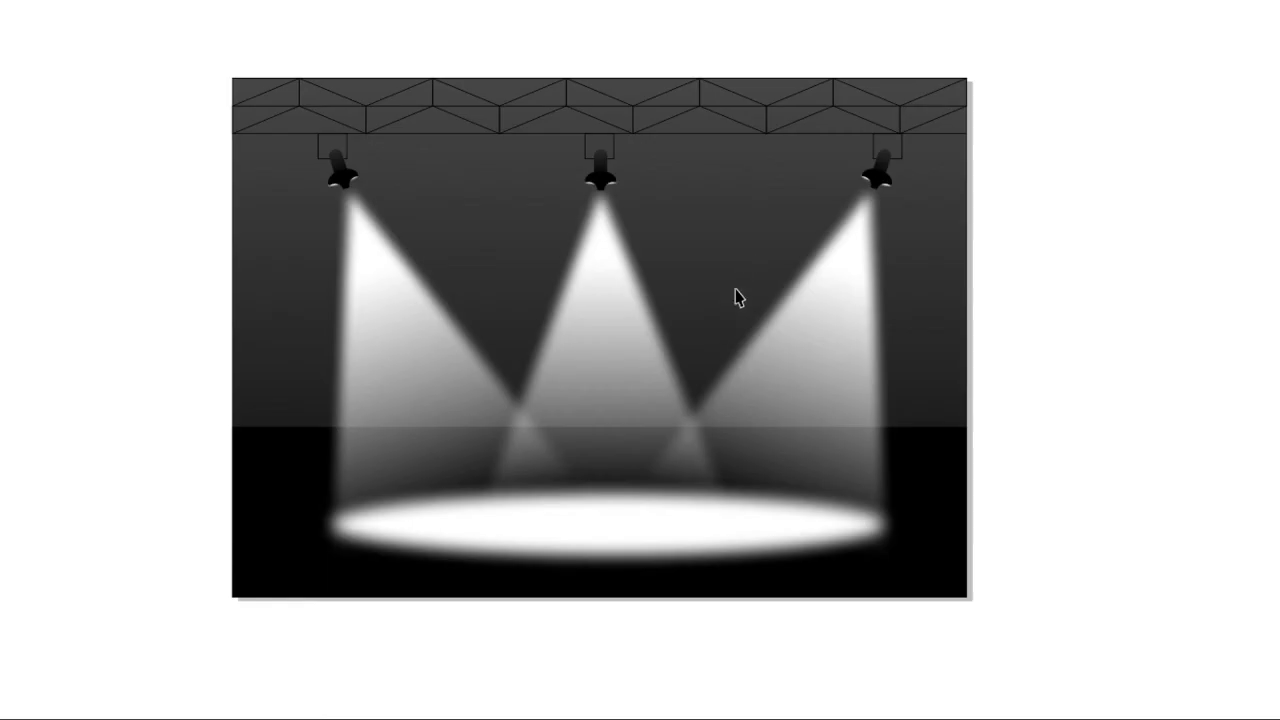